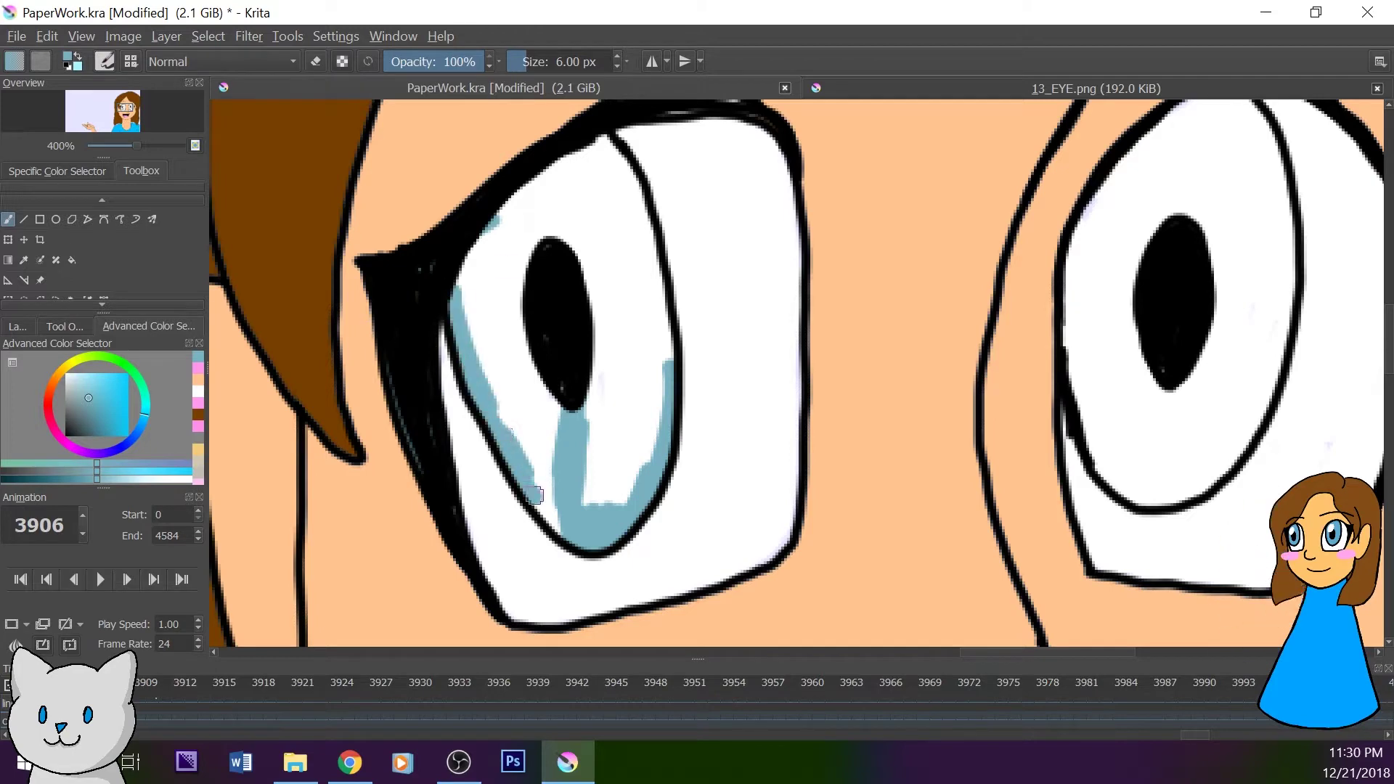
- Fill the irises of both eyes with grey-blue on frame 3906 using the 6 px brush
mouse_move(515, 254)
left_mouse_down()
mouse_move(501, 325)
mouse_move(481, 270)
left_mouse_up()
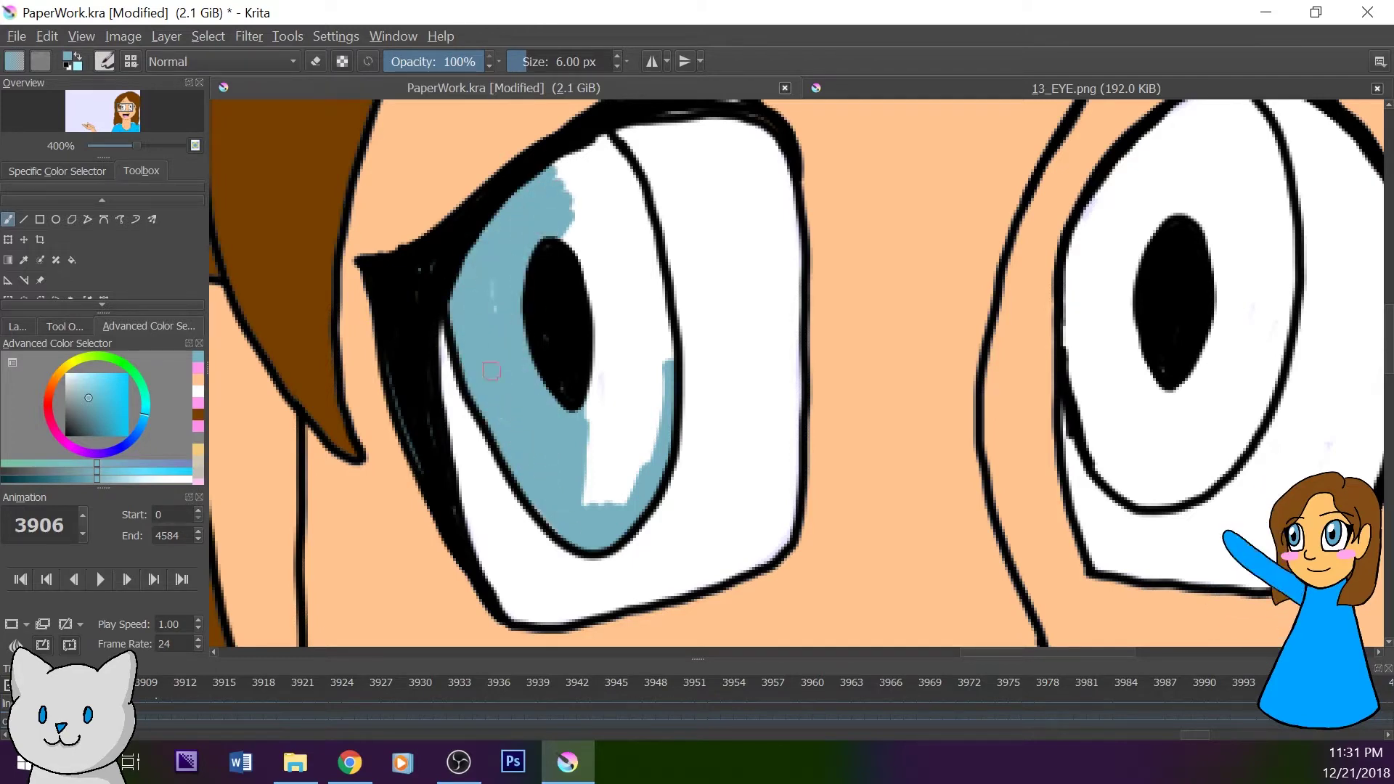
mouse_move(585, 376)
left_mouse_down()
mouse_move(614, 434)
mouse_move(653, 347)
mouse_move(603, 138)
mouse_move(655, 291)
mouse_move(638, 348)
mouse_move(598, 329)
mouse_move(630, 297)
mouse_move(553, 231)
left_mouse_up()
mouse_move(1157, 379)
left_mouse_down()
mouse_move(1133, 500)
mouse_move(1194, 479)
mouse_move(1198, 377)
mouse_move(1285, 312)
mouse_move(1265, 270)
left_mouse_up()
mouse_move(1118, 319)
left_mouse_down()
mouse_move(1096, 479)
mouse_move(1089, 319)
mouse_move(1158, 130)
mouse_move(1074, 319)
mouse_move(1104, 211)
mouse_move(1169, 126)
mouse_move(1245, 229)
left_mouse_up()
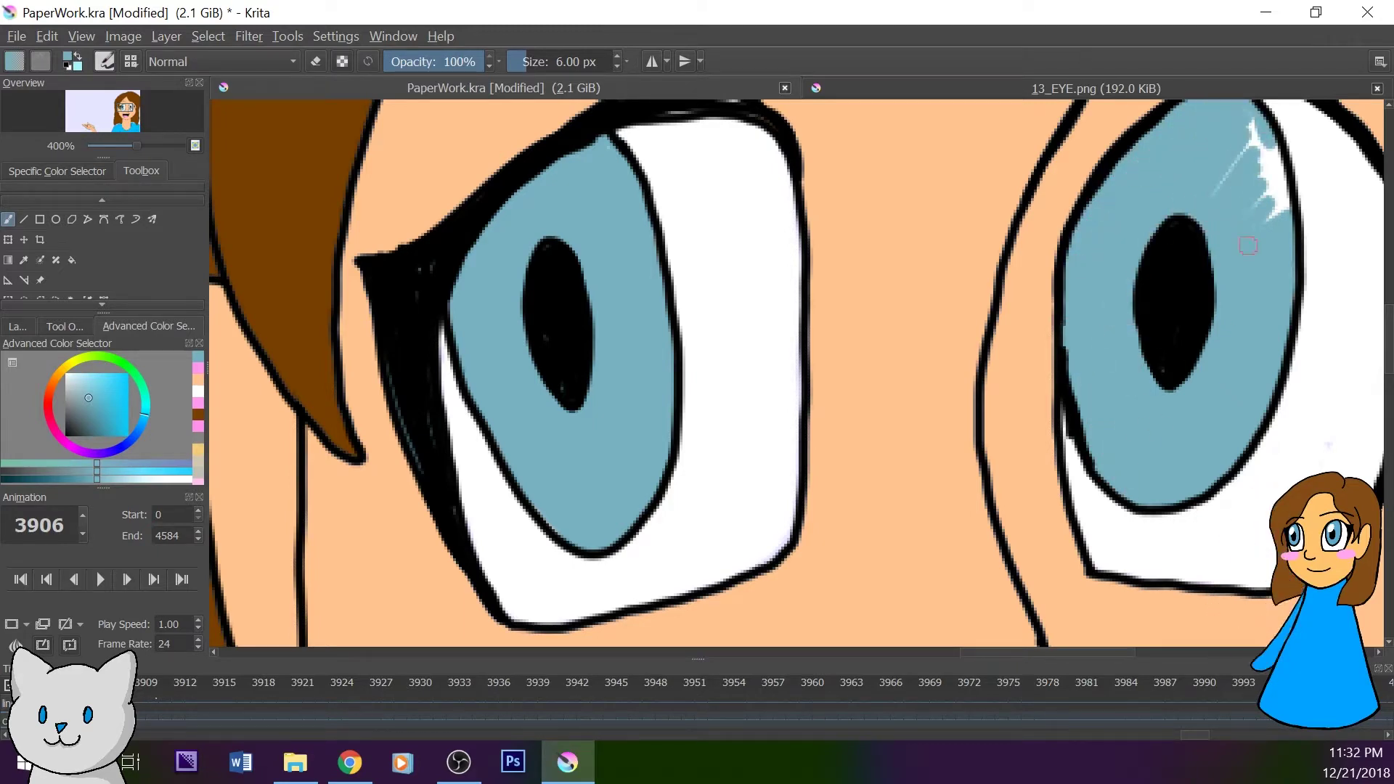
scroll(1256, 181, "up", 1)
left_click_drag(1260, 156, 1264, 201)
- Go to the previous keyframe at frame 3820 and sample the skin colour for the brush
left_click(47, 580)
left_click_drag(126, 108, 117, 103)
left_click(24, 260)
left_click(341, 443)
left_click(8, 219)
left_click(778, 449)
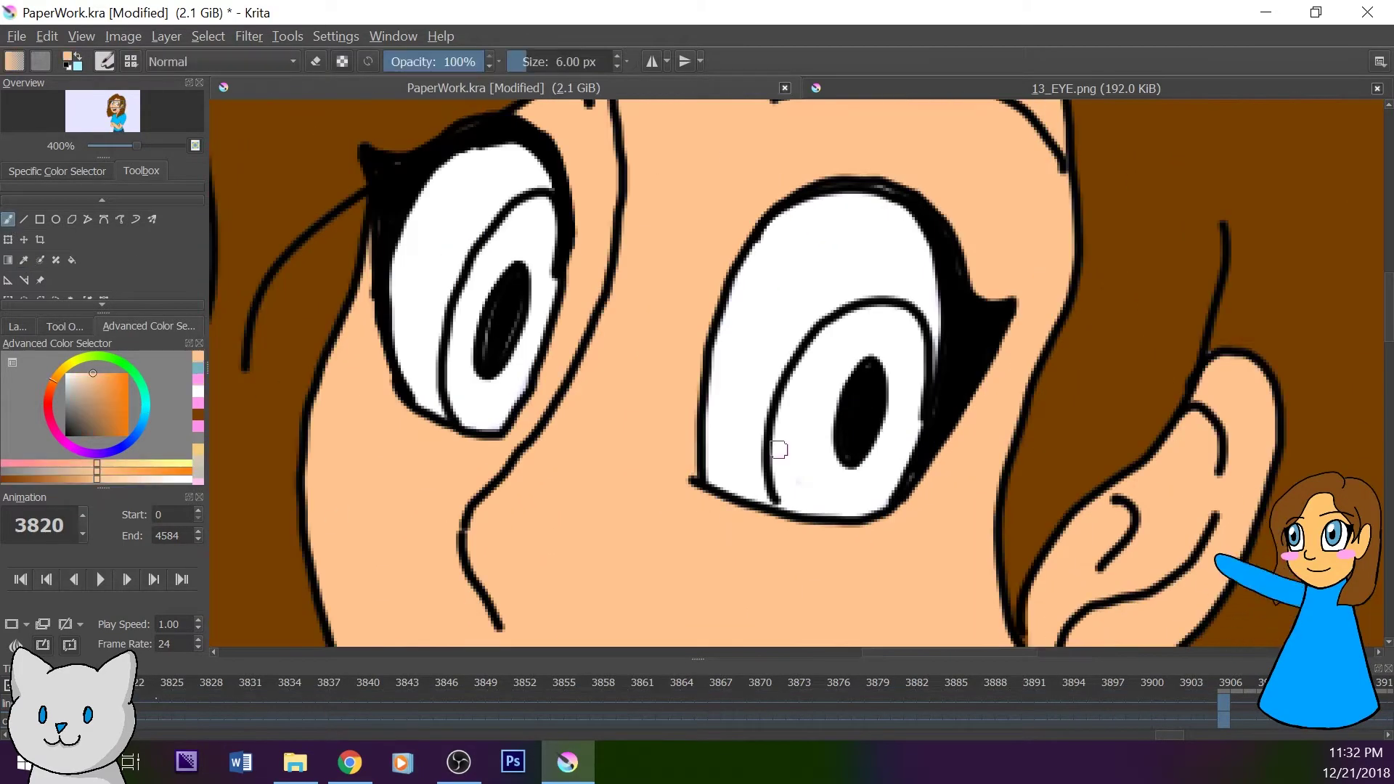
- Sample the iris blue from frame 3906 and paint both irises with it on frame 3820
left_click(153, 580)
left_click(24, 260)
left_click(1154, 469)
left_click(48, 580)
left_click(8, 218)
mouse_move(785, 490)
left_mouse_down()
mouse_move(815, 464)
mouse_move(896, 308)
mouse_move(784, 479)
mouse_move(882, 482)
mouse_move(901, 341)
left_mouse_up()
mouse_move(477, 421)
left_mouse_down()
mouse_move(553, 273)
mouse_move(478, 276)
mouse_move(464, 395)
mouse_move(549, 257)
left_mouse_up()
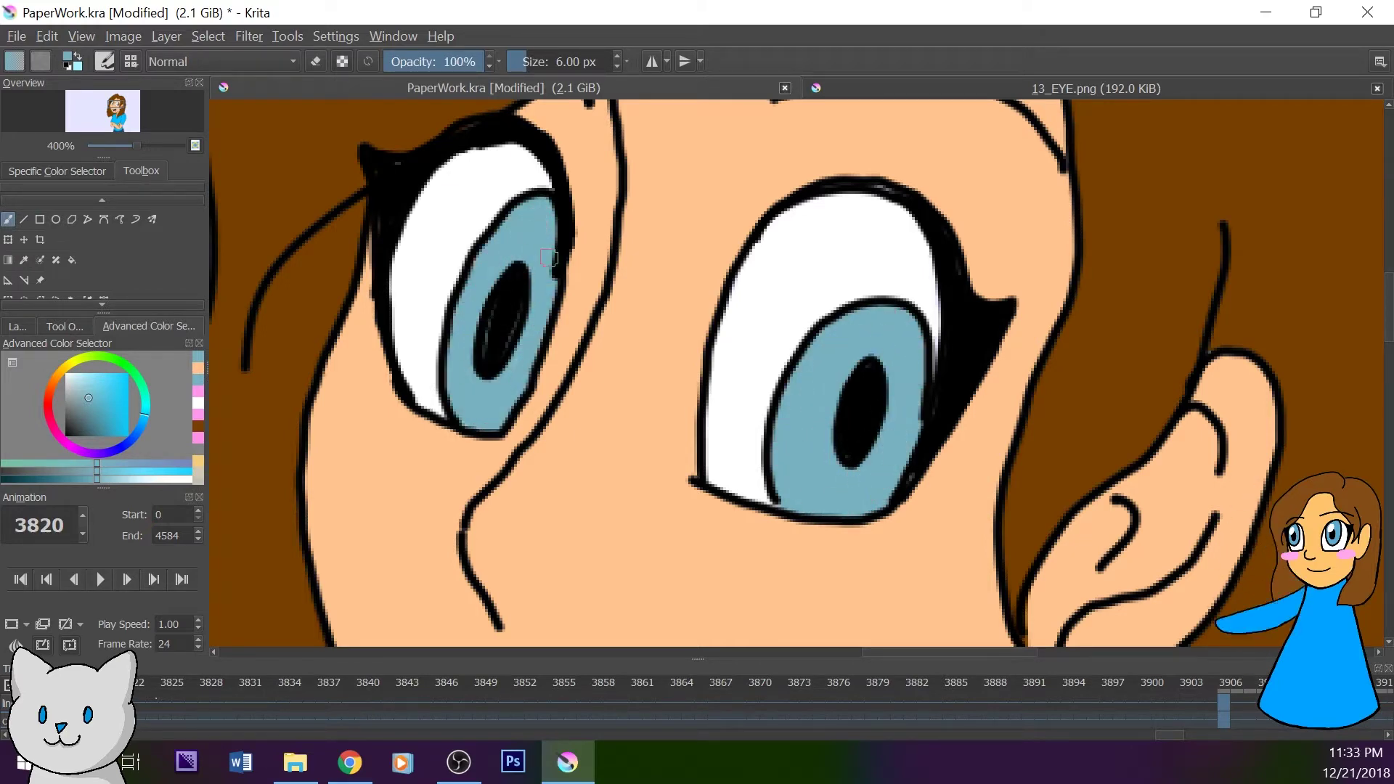
- Paint both irises grey-blue around the pupils on frame 3653
left_click(46, 579)
left_click_drag(135, 109, 124, 106)
mouse_move(764, 266)
left_mouse_down()
mouse_move(737, 398)
mouse_move(812, 392)
mouse_move(800, 321)
mouse_move(756, 378)
mouse_move(789, 313)
mouse_move(809, 416)
mouse_move(741, 345)
mouse_move(787, 375)
left_mouse_up()
key("ctrl+z")
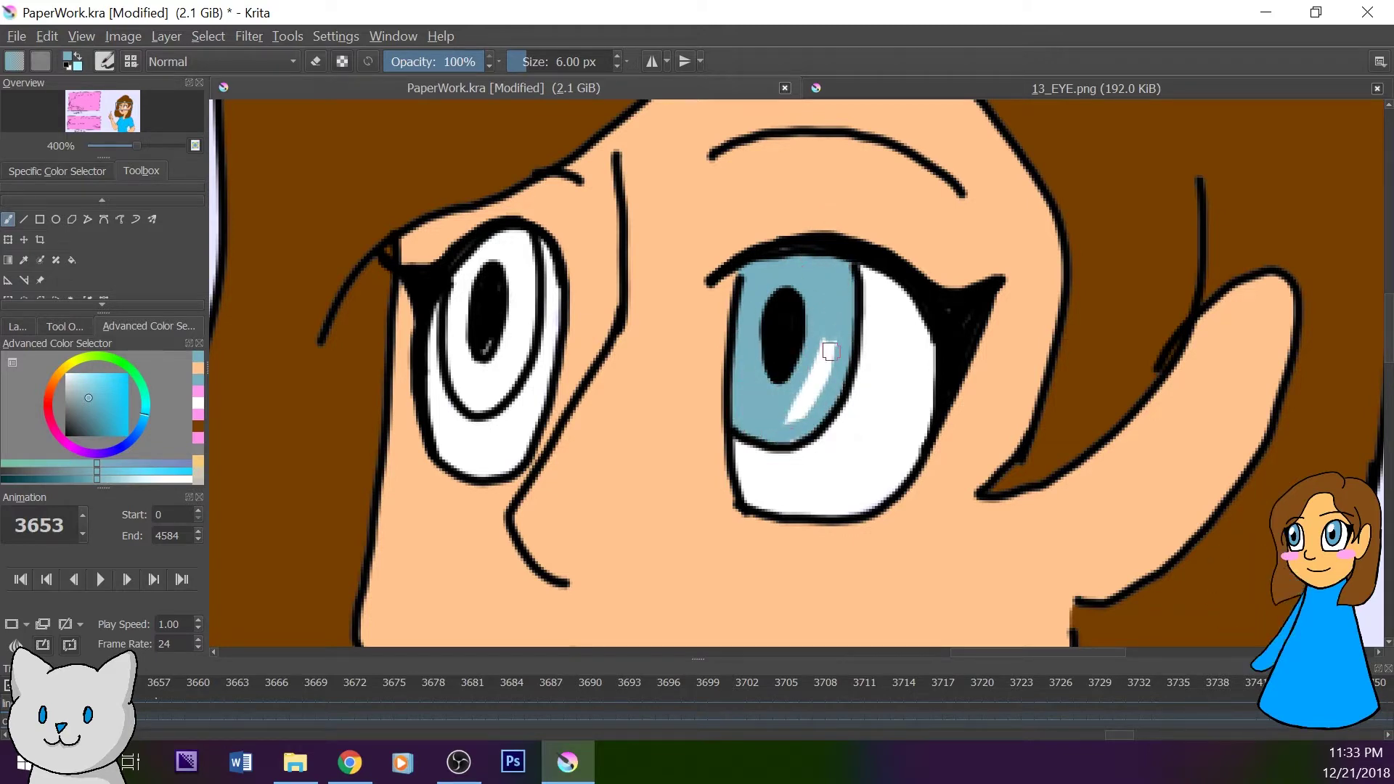
left_click_drag(492, 401, 459, 369)
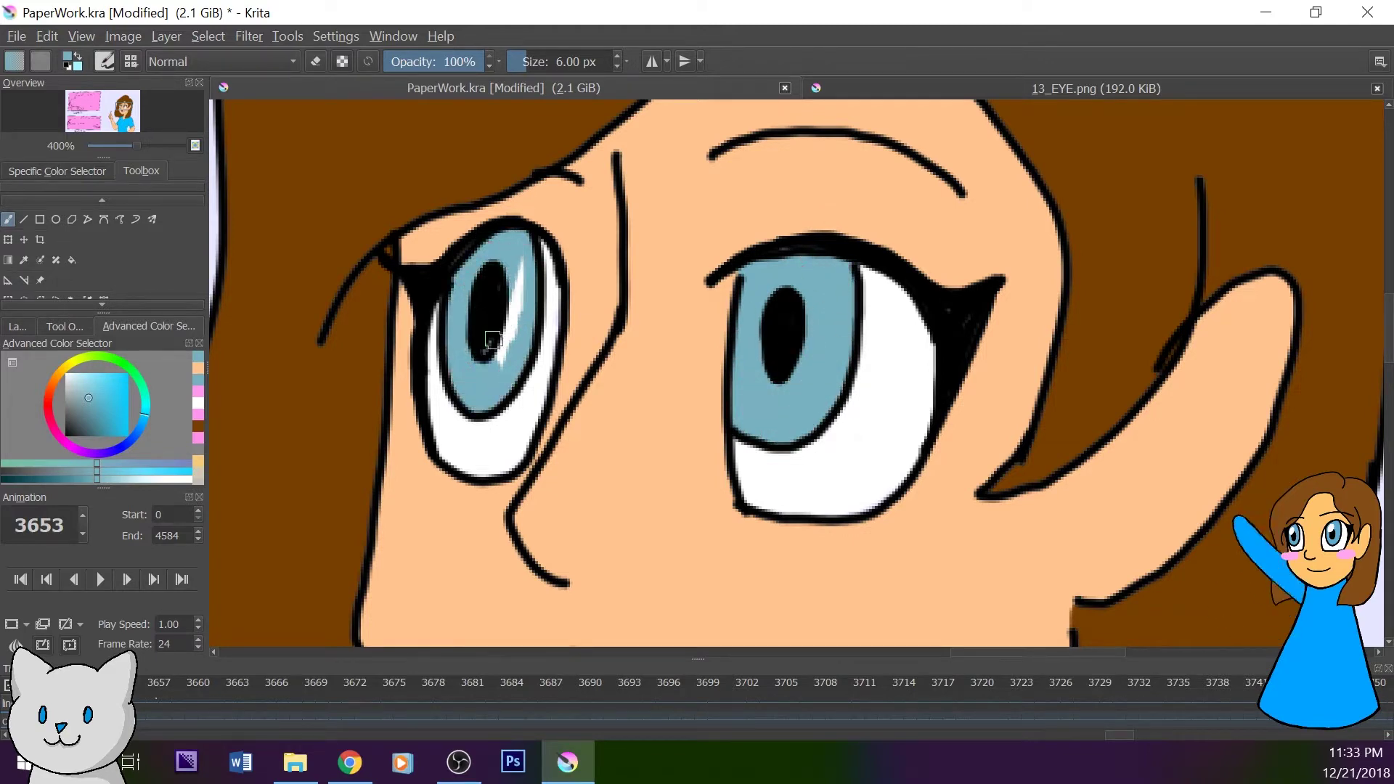
- Paint both irises grey-blue on the keyframe between frames 3653 and 3462
left_click(51, 577)
left_click_drag(124, 104, 106, 107)
left_click(47, 579)
mouse_move(663, 302)
left_mouse_down()
mouse_move(657, 360)
mouse_move(719, 218)
mouse_move(713, 383)
mouse_move(748, 304)
mouse_move(653, 442)
mouse_move(669, 389)
mouse_move(653, 406)
left_mouse_up()
mouse_move(310, 305)
left_mouse_down()
mouse_move(290, 447)
mouse_move(279, 341)
mouse_move(334, 443)
mouse_move(318, 394)
left_mouse_up()
- Fill both white irises with grey-blue on frame 3462
left_click(48, 581)
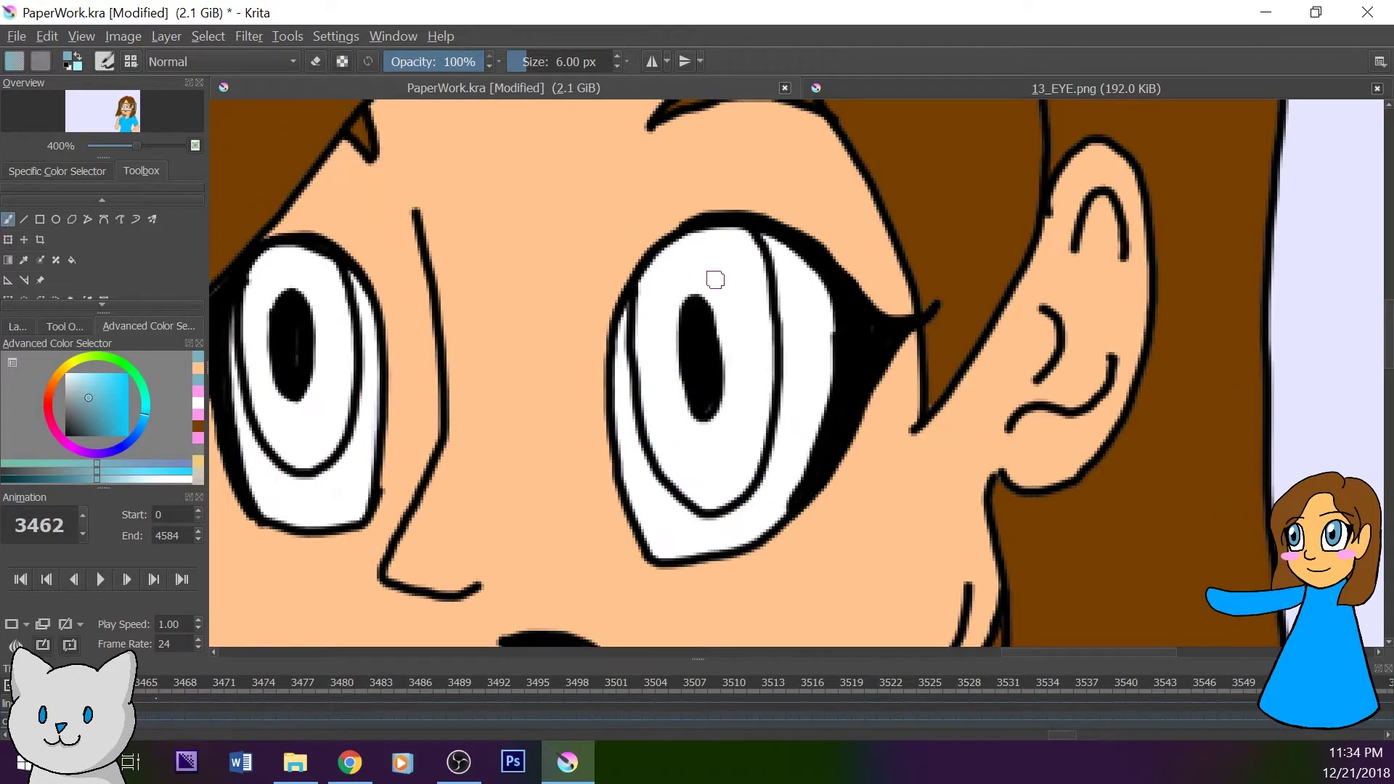
left_click_drag(716, 236, 730, 232)
left_click_drag(660, 283, 644, 355)
mouse_move(711, 450)
left_mouse_down()
mouse_move(675, 298)
mouse_move(748, 337)
mouse_move(722, 465)
mouse_move(764, 371)
left_mouse_up()
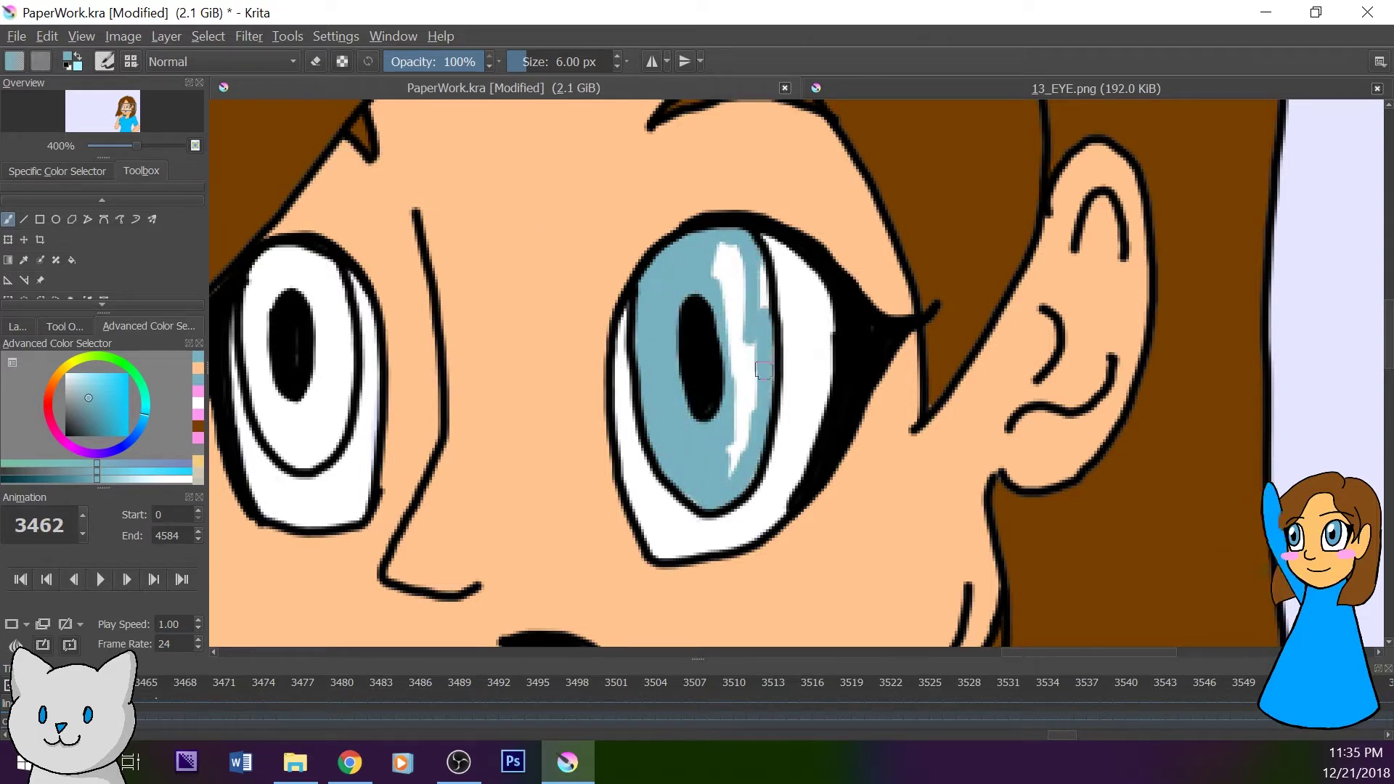
mouse_move(736, 445)
left_mouse_down()
mouse_move(753, 394)
mouse_move(725, 318)
mouse_move(725, 241)
left_mouse_up()
mouse_move(265, 257)
left_mouse_down()
mouse_move(273, 445)
mouse_move(338, 330)
mouse_move(280, 392)
mouse_move(312, 422)
left_mouse_up()
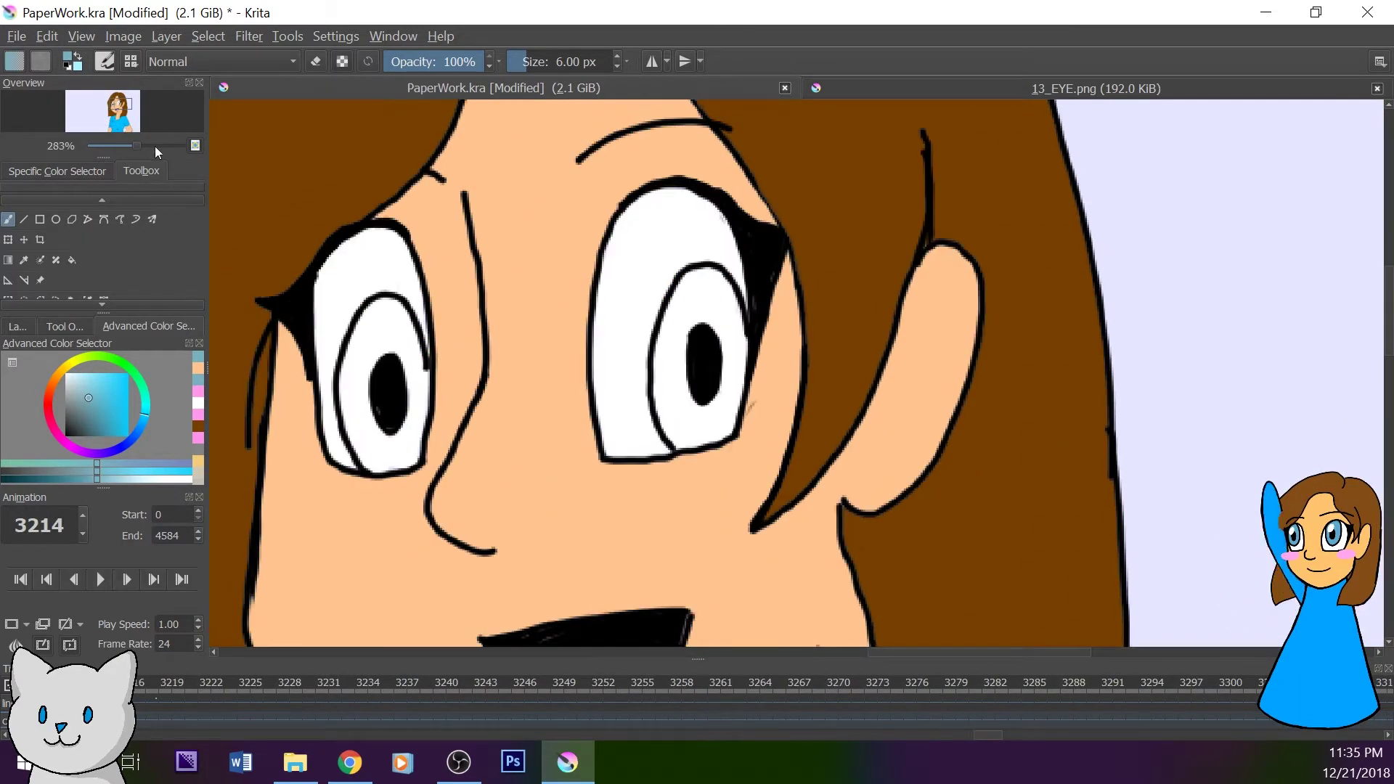
- Fill the irises of both eyes with grey-blue on frame 3214
mouse_move(609, 386)
left_mouse_down()
mouse_move(621, 462)
mouse_move(706, 251)
mouse_move(702, 421)
mouse_move(611, 407)
mouse_move(696, 390)
mouse_move(643, 269)
left_mouse_up()
left_click_drag(120, 111, 117, 110)
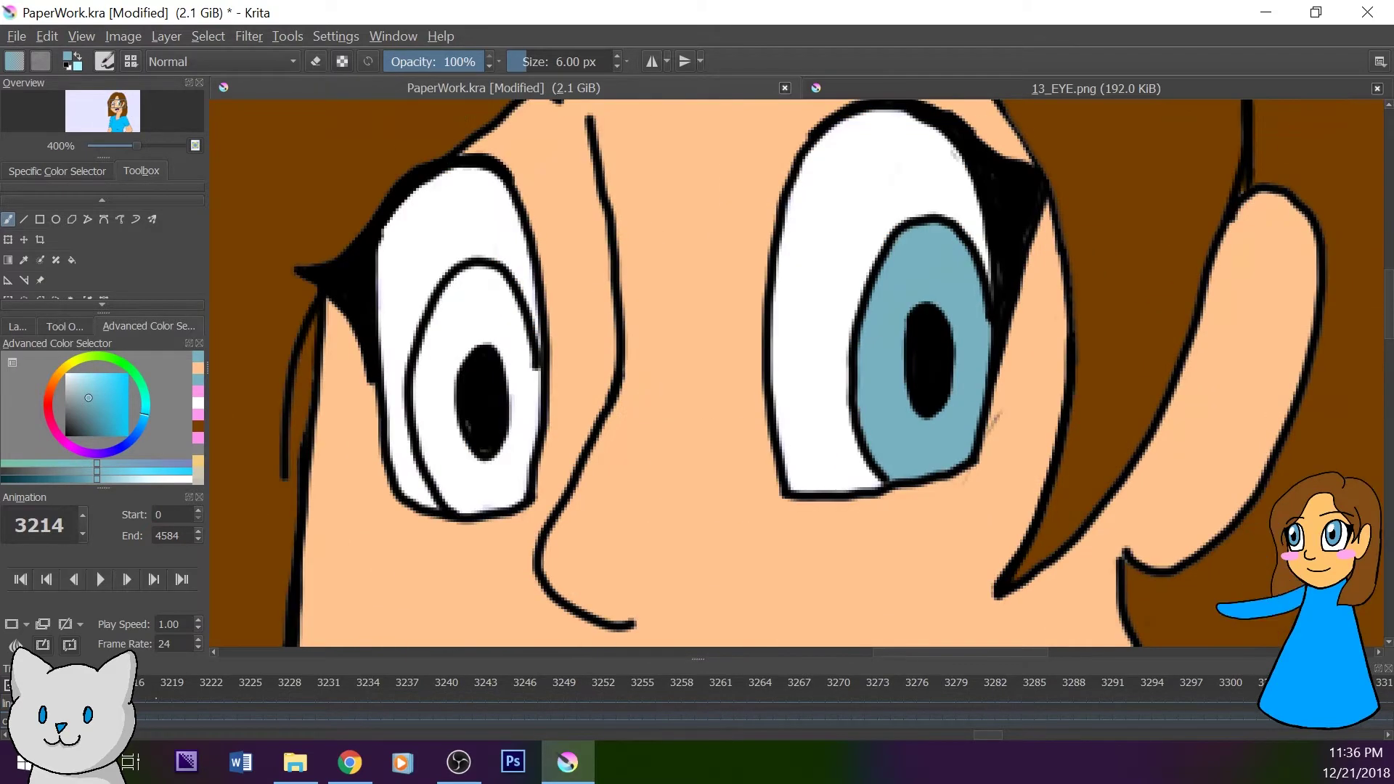
left_click_drag(494, 496, 511, 293)
mouse_move(514, 341)
left_mouse_down()
mouse_move(505, 489)
mouse_move(447, 499)
mouse_move(427, 346)
mouse_move(470, 285)
mouse_move(448, 436)
left_mouse_up()
- Paint both irises grey-blue on frame 3186 and sample the white of the eye
left_click(48, 579)
mouse_move(453, 241)
left_mouse_down()
mouse_move(428, 436)
mouse_move(451, 415)
mouse_move(463, 367)
left_mouse_up()
left_click_drag(471, 219, 444, 213)
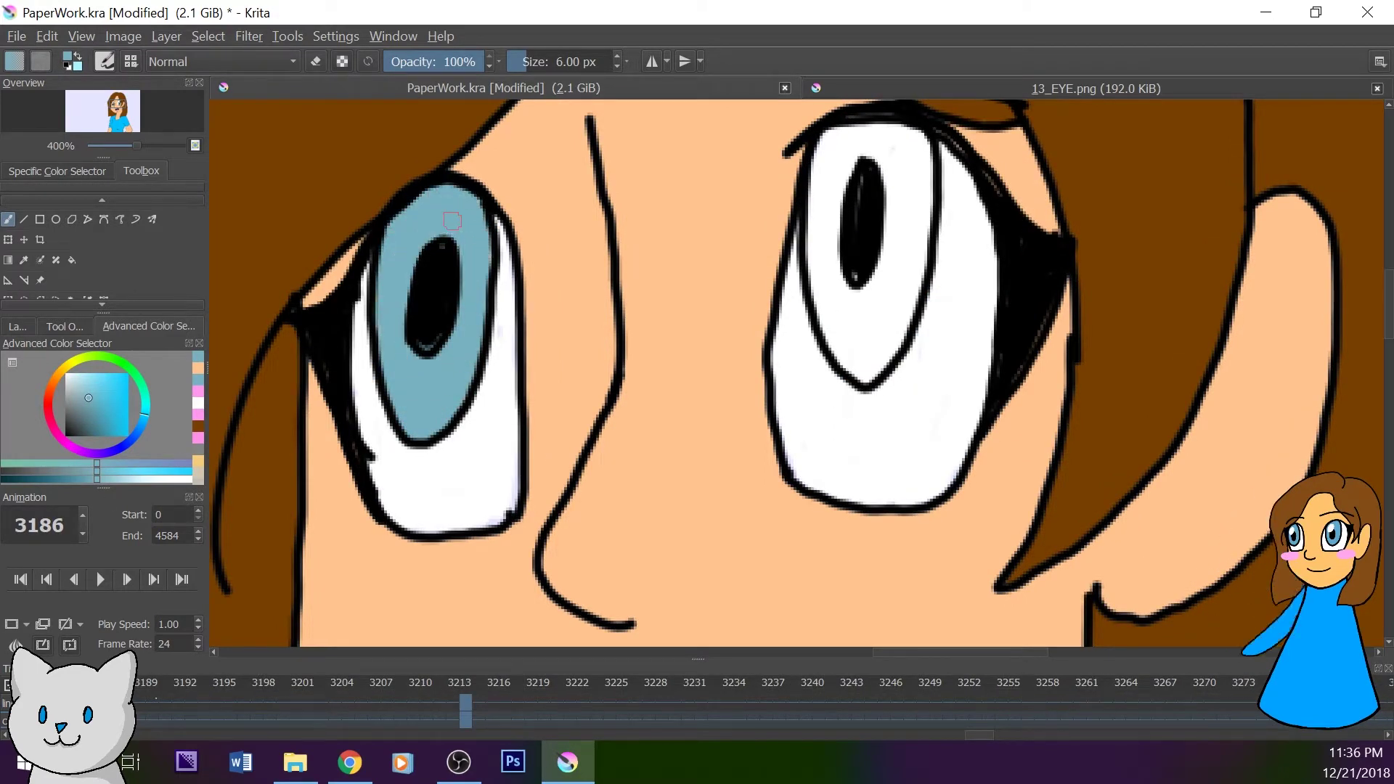
mouse_move(820, 151)
left_mouse_down()
mouse_move(867, 370)
mouse_move(871, 232)
mouse_move(893, 174)
mouse_move(848, 129)
mouse_move(921, 204)
left_mouse_up()
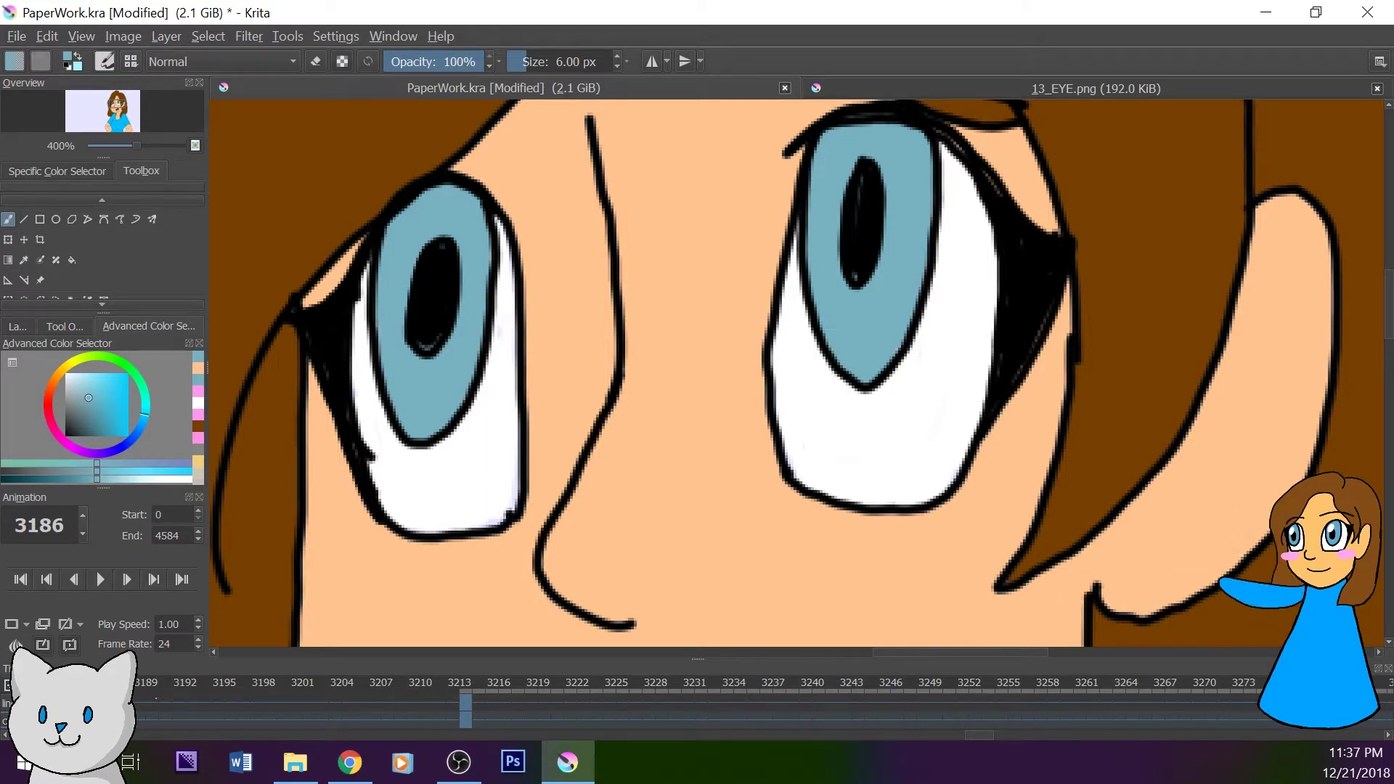
left_click(519, 339, "ctrl")
- Sample the iris blue from the following keyframe and paint both irises with it on frame 3082
scroll(76, 151, "down", 5)
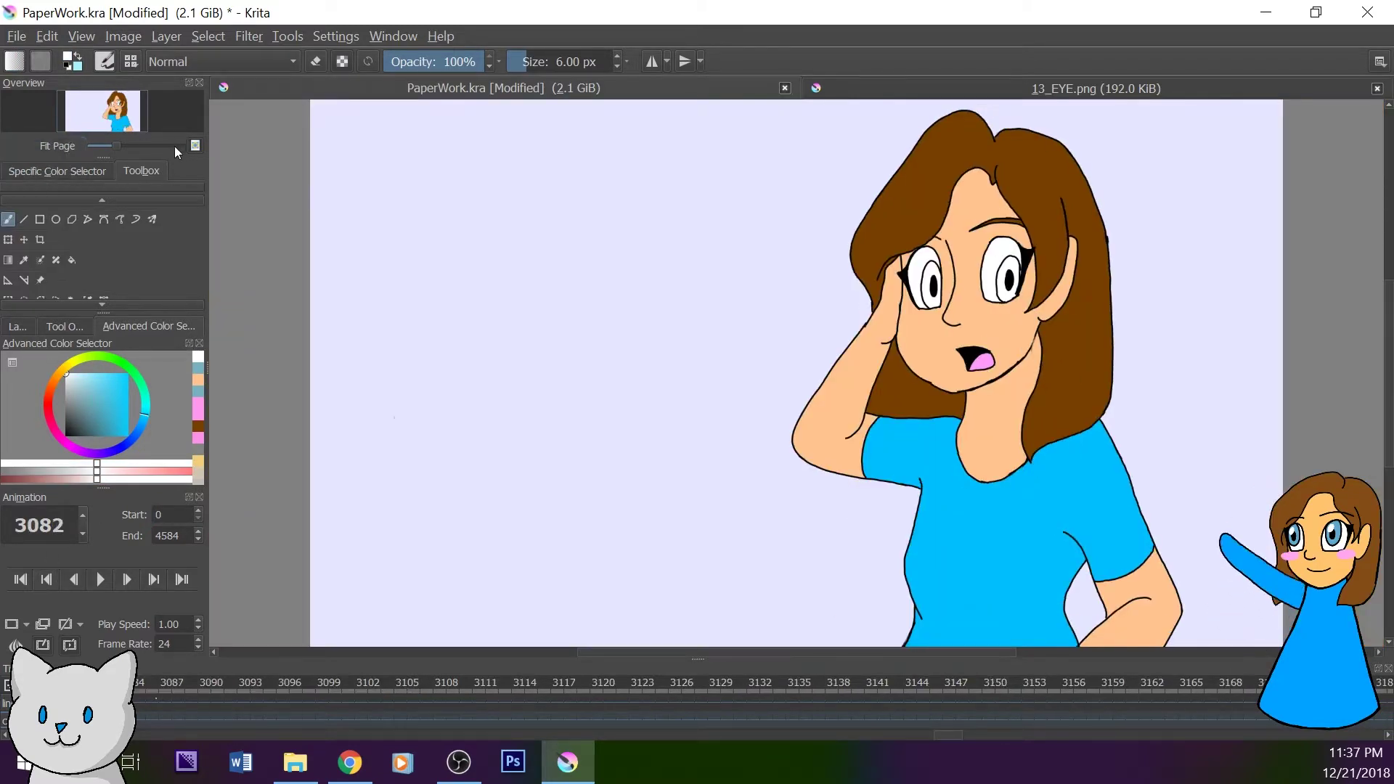
scroll(174, 146, "up", 3)
left_click_drag(103, 111, 118, 106)
left_click(161, 146)
left_click(160, 146)
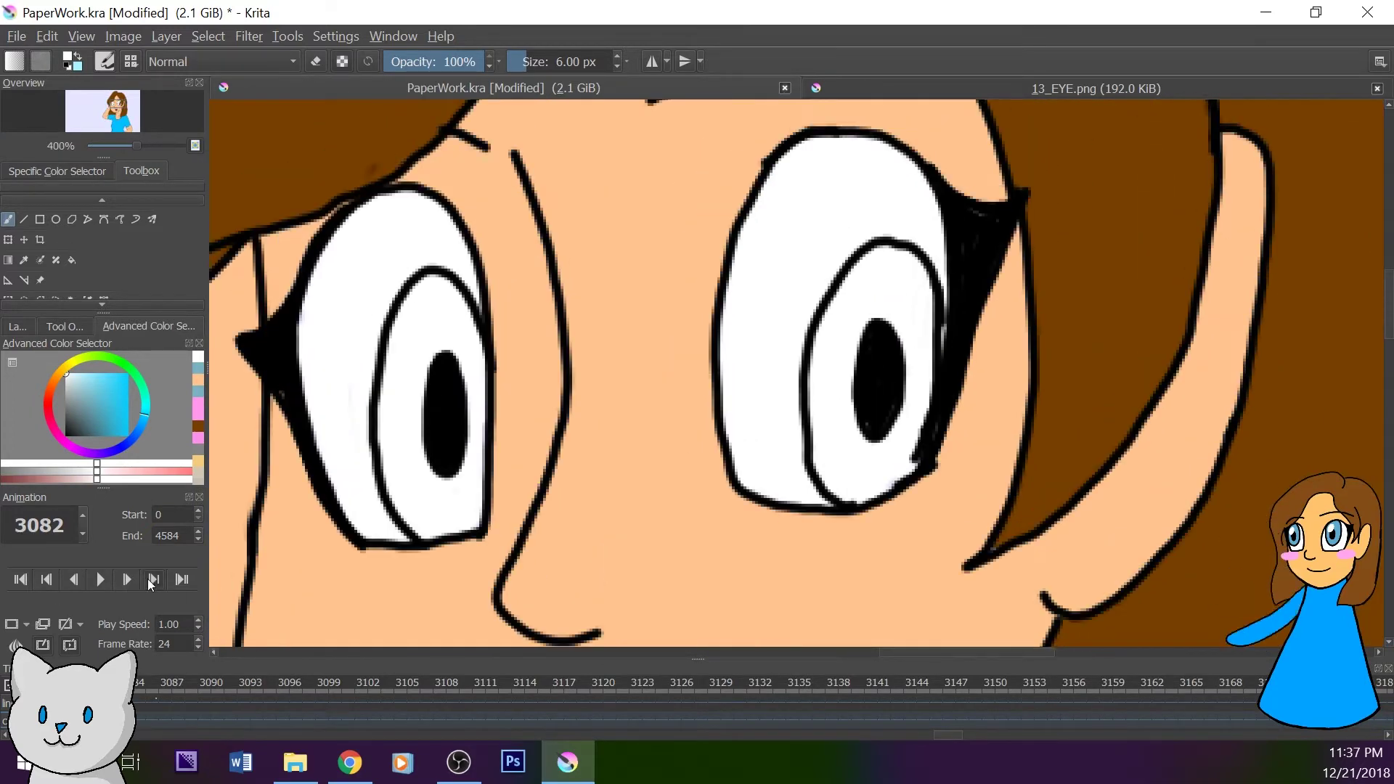
left_click(153, 580)
left_click(24, 260)
left_click(399, 388)
left_click(8, 220)
left_click(46, 579)
mouse_move(399, 497)
left_mouse_down()
mouse_move(415, 514)
mouse_move(476, 509)
mouse_move(464, 305)
mouse_move(392, 493)
mouse_move(427, 352)
mouse_move(463, 363)
left_mouse_up()
left_click_drag(922, 313, 916, 373)
left_click_drag(835, 481, 886, 449)
mouse_move(898, 361)
left_mouse_down()
mouse_move(878, 257)
mouse_move(826, 327)
mouse_move(867, 449)
left_mouse_up()
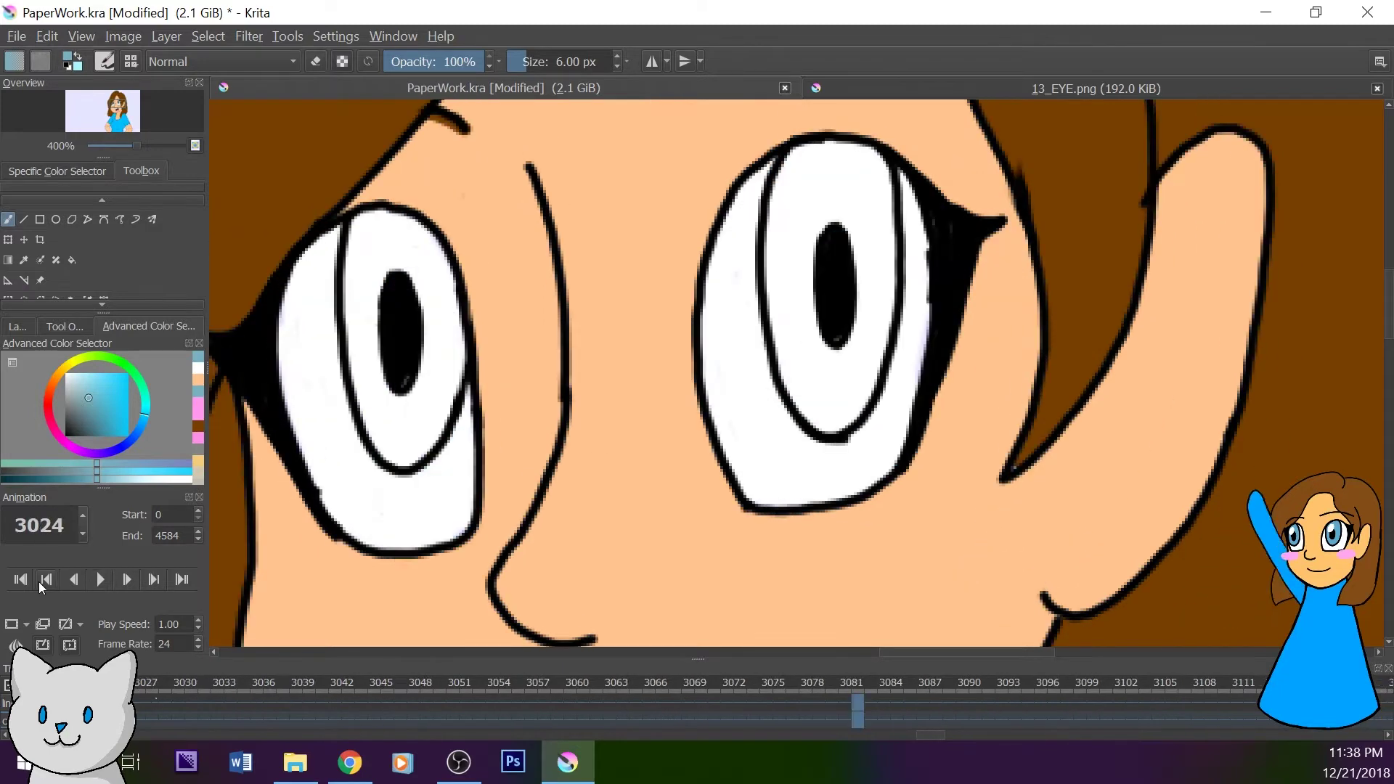
- Paint both irises grey-blue on frame 3024 and on the keyframe before it
mouse_move(352, 331)
left_mouse_down()
mouse_move(385, 341)
mouse_move(373, 412)
mouse_move(443, 381)
mouse_move(421, 218)
mouse_move(363, 392)
mouse_move(405, 195)
mouse_move(435, 397)
left_mouse_up()
mouse_move(842, 347)
left_mouse_down()
mouse_move(838, 432)
mouse_move(885, 269)
mouse_move(860, 211)
mouse_move(882, 157)
mouse_move(787, 308)
mouse_move(847, 169)
left_mouse_up()
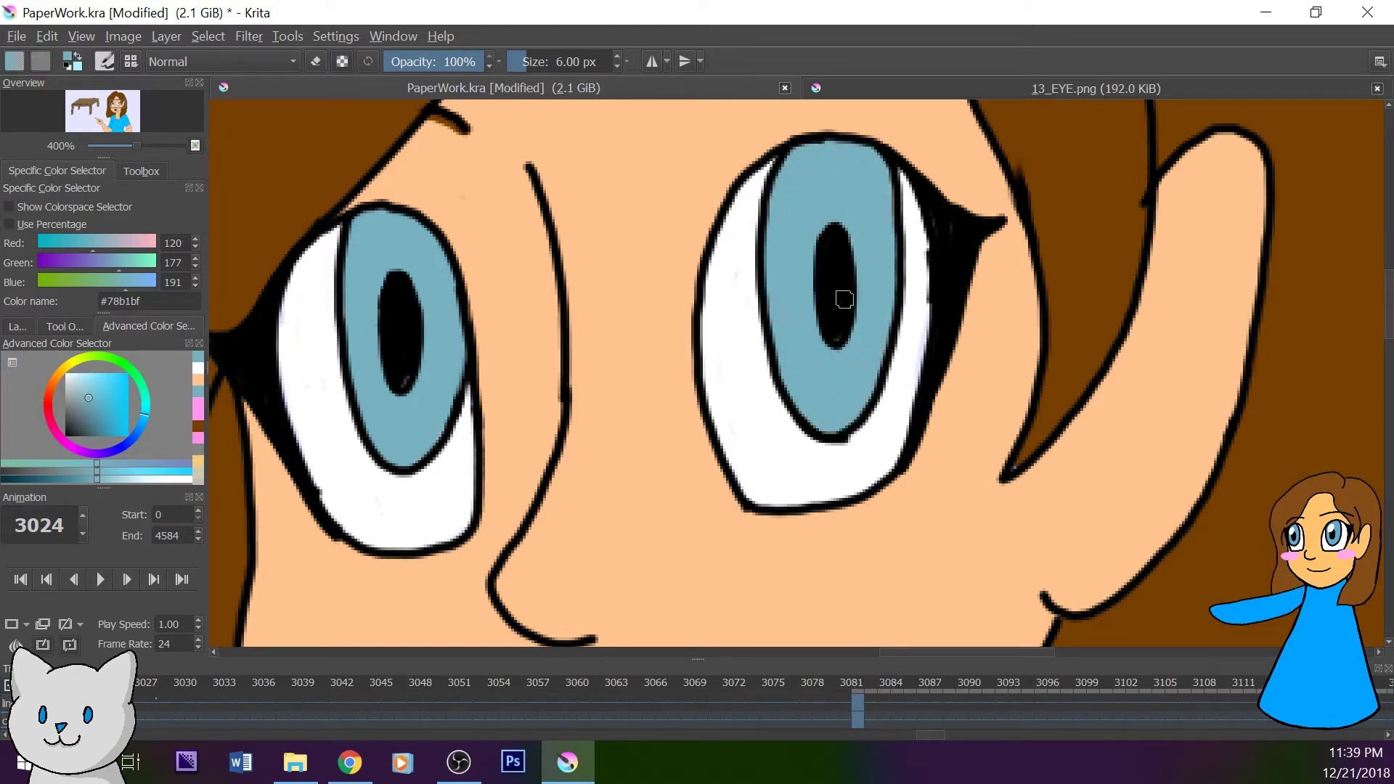
left_click(47, 579)
mouse_move(389, 376)
left_mouse_down()
mouse_move(415, 449)
mouse_move(459, 357)
mouse_move(364, 218)
mouse_move(350, 338)
mouse_move(370, 384)
mouse_move(433, 344)
mouse_move(428, 282)
left_mouse_up()
mouse_move(819, 299)
left_mouse_down()
mouse_move(831, 425)
mouse_move(887, 287)
mouse_move(871, 218)
mouse_move(799, 152)
mouse_move(783, 352)
mouse_move(815, 274)
mouse_move(869, 204)
left_mouse_up()
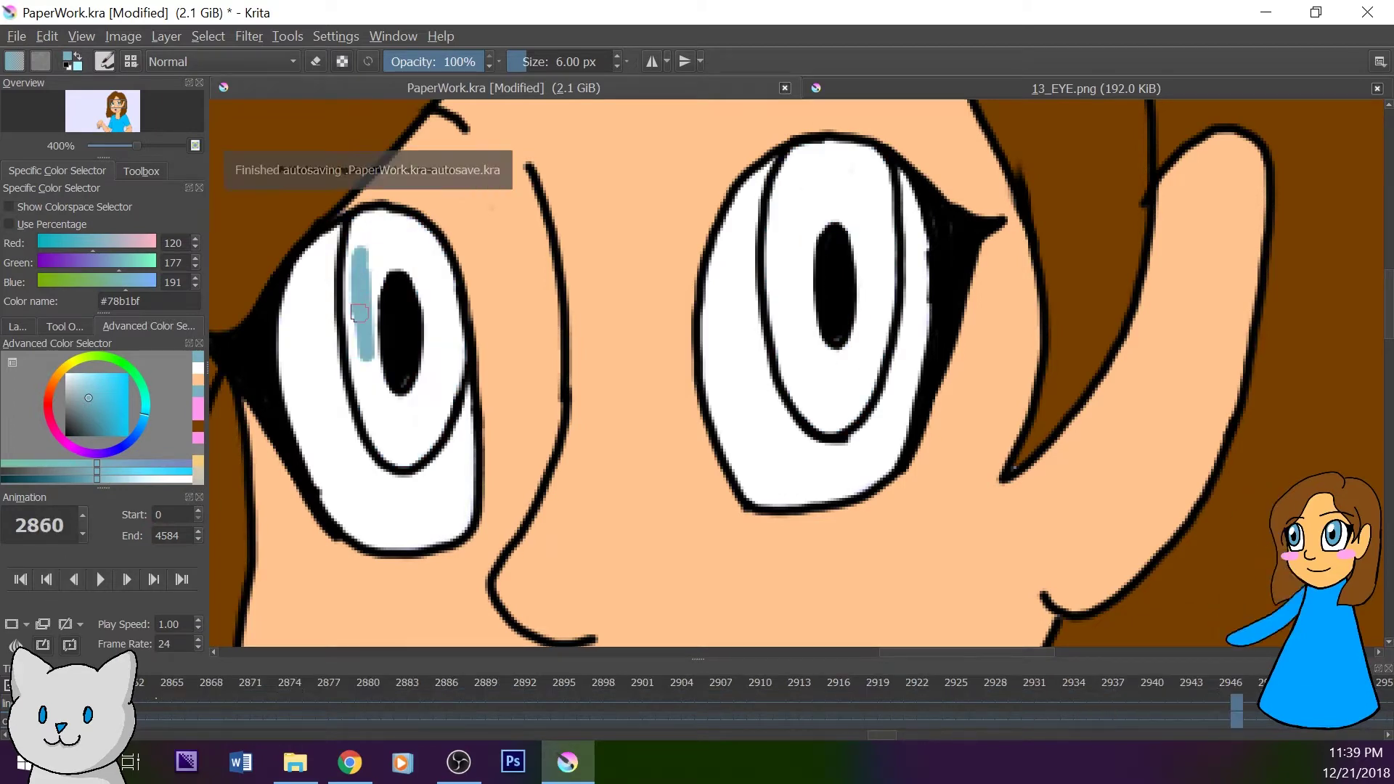
- Fill the irises of both eyes with grey-blue on frame 2860
mouse_move(355, 218)
left_mouse_down()
mouse_move(392, 457)
mouse_move(446, 312)
mouse_move(387, 238)
left_mouse_up()
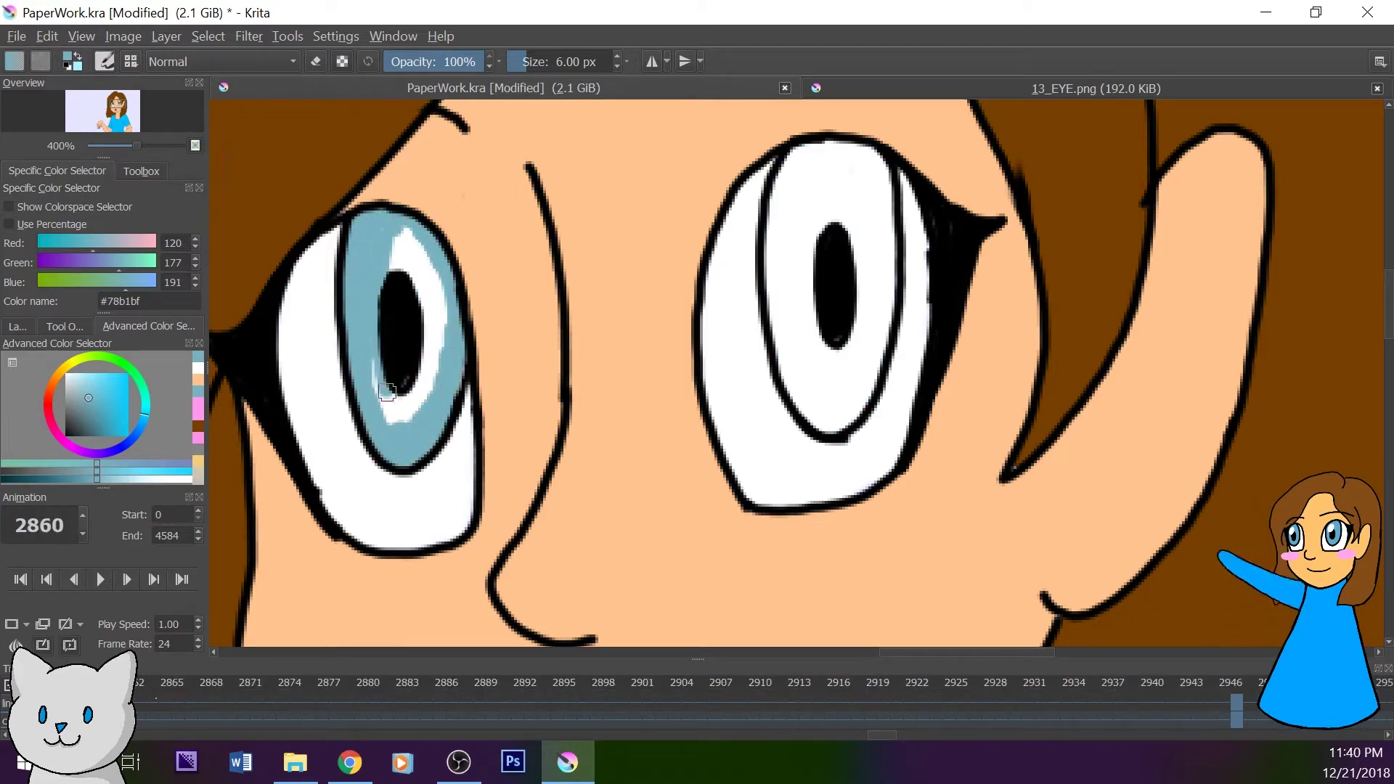
mouse_move(419, 420)
left_mouse_down()
mouse_move(425, 251)
mouse_move(384, 232)
left_mouse_up()
mouse_move(814, 185)
left_mouse_down()
mouse_move(781, 346)
mouse_move(829, 430)
mouse_move(828, 393)
mouse_move(854, 405)
mouse_move(888, 266)
mouse_move(833, 255)
mouse_move(798, 202)
mouse_move(846, 145)
left_mouse_up()
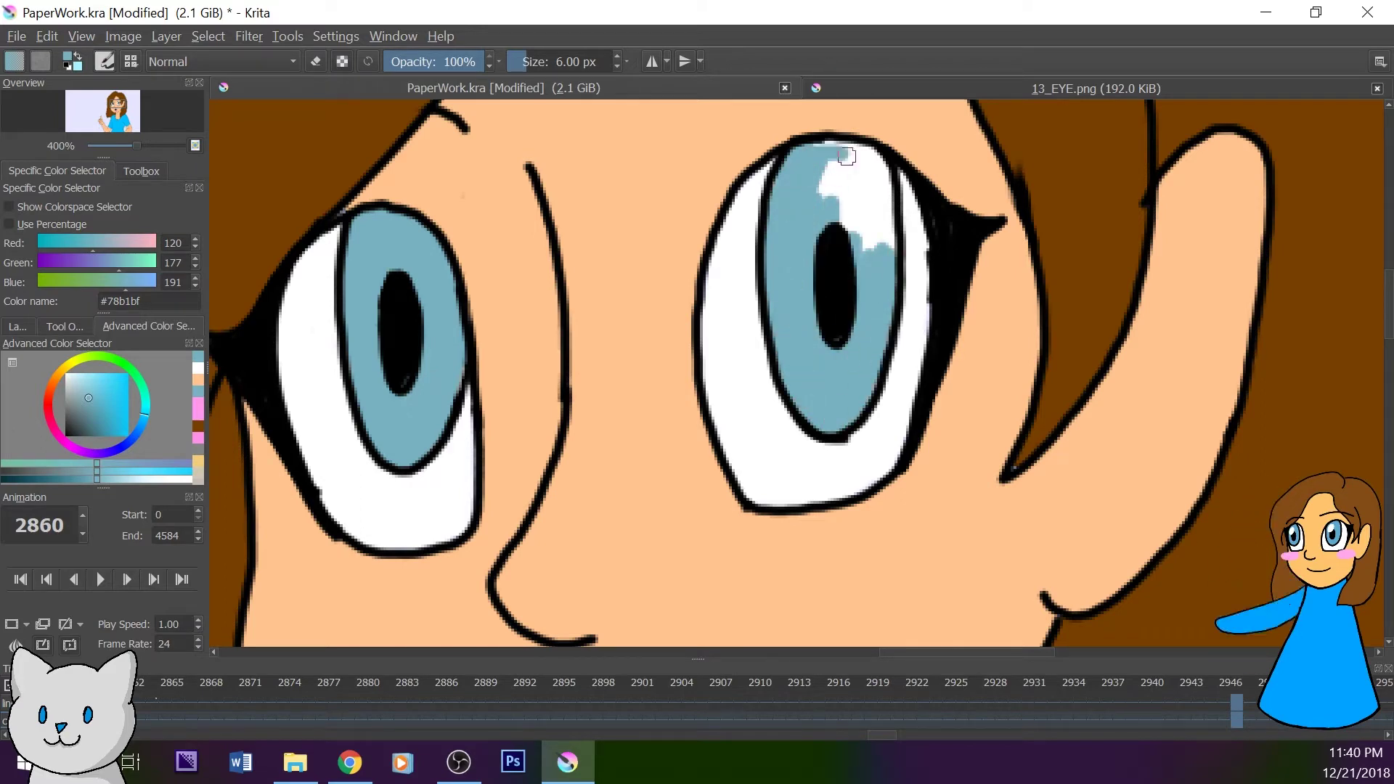
left_click_drag(890, 208, 839, 309)
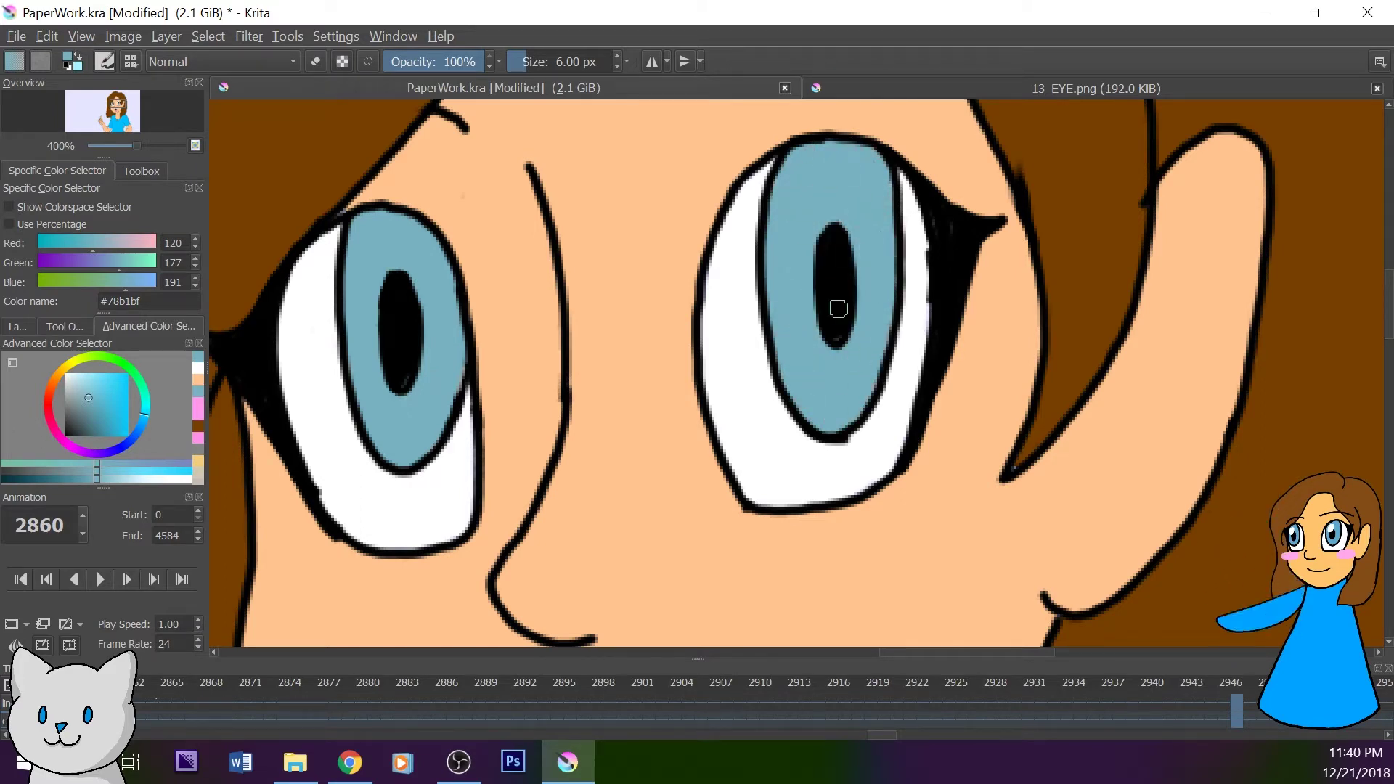
- Touch up the skin above the left eye with the sampled skin colour on frame 2860 and compare the neighbouring keyframes
left_click(135, 170)
left_click(24, 260)
left_click(363, 193)
left_click(8, 220)
left_click(341, 213)
left_click(154, 580)
double_click(47, 580)
left_click(154, 580)
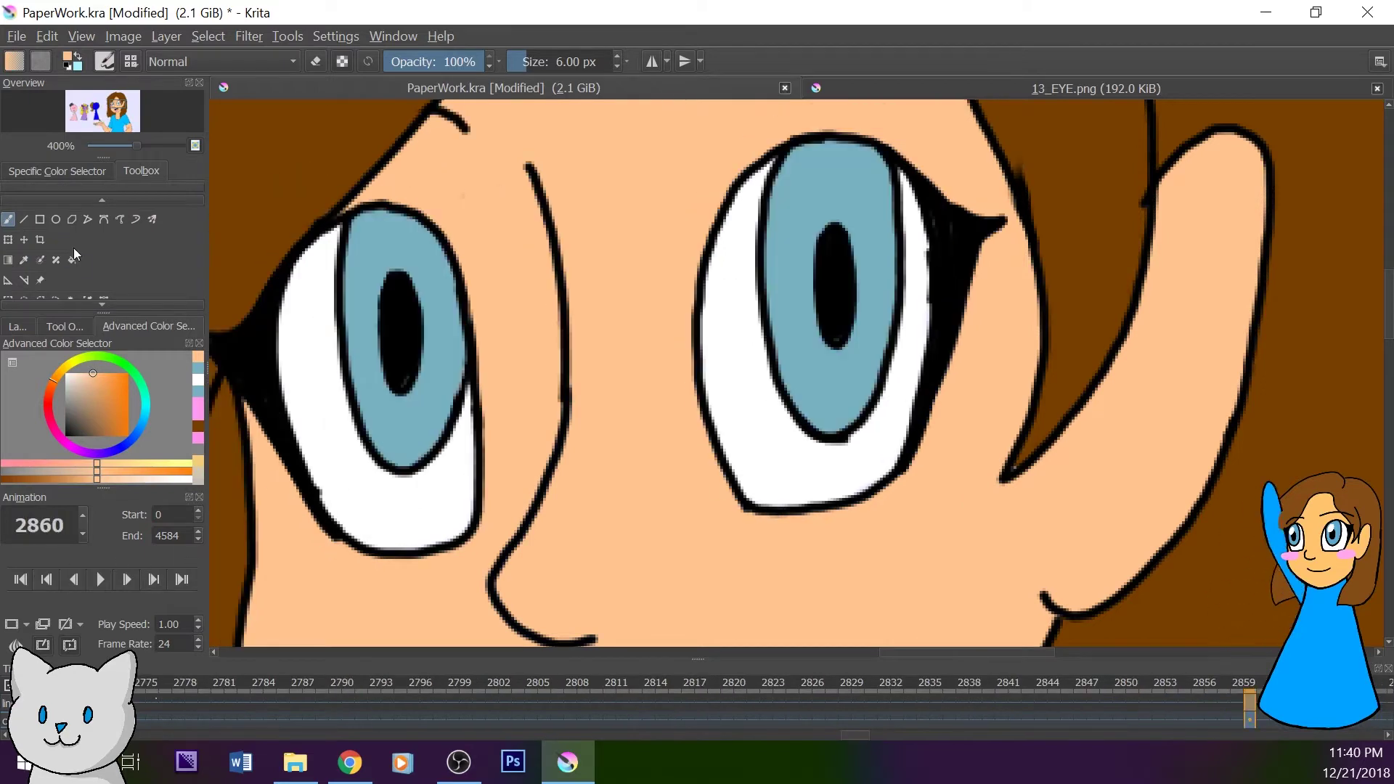
- Sample the iris blue from frame 2860 and paint both irises with it on the keyframe at frame 2772
left_click(24, 260)
left_click(363, 276)
left_click(8, 220)
left_click(47, 580)
mouse_move(363, 450)
left_mouse_down()
mouse_move(405, 471)
mouse_move(367, 334)
mouse_move(392, 447)
left_mouse_up()
mouse_move(773, 305)
left_mouse_down()
mouse_move(795, 411)
mouse_move(842, 291)
mouse_move(842, 327)
left_mouse_up()
- Paint both irises grey-blue on the keyframe at frame 2751
key("alt+Left")
mouse_move(378, 519)
left_mouse_down()
mouse_move(405, 465)
mouse_move(410, 355)
mouse_move(359, 512)
left_mouse_up()
left_click_drag(367, 334, 392, 395)
mouse_move(769, 290)
left_mouse_down()
mouse_move(797, 411)
mouse_move(839, 276)
mouse_move(786, 355)
left_mouse_up()
- Fill the irises of both eyes with grey-blue on frame 2734
key("alt+Left")
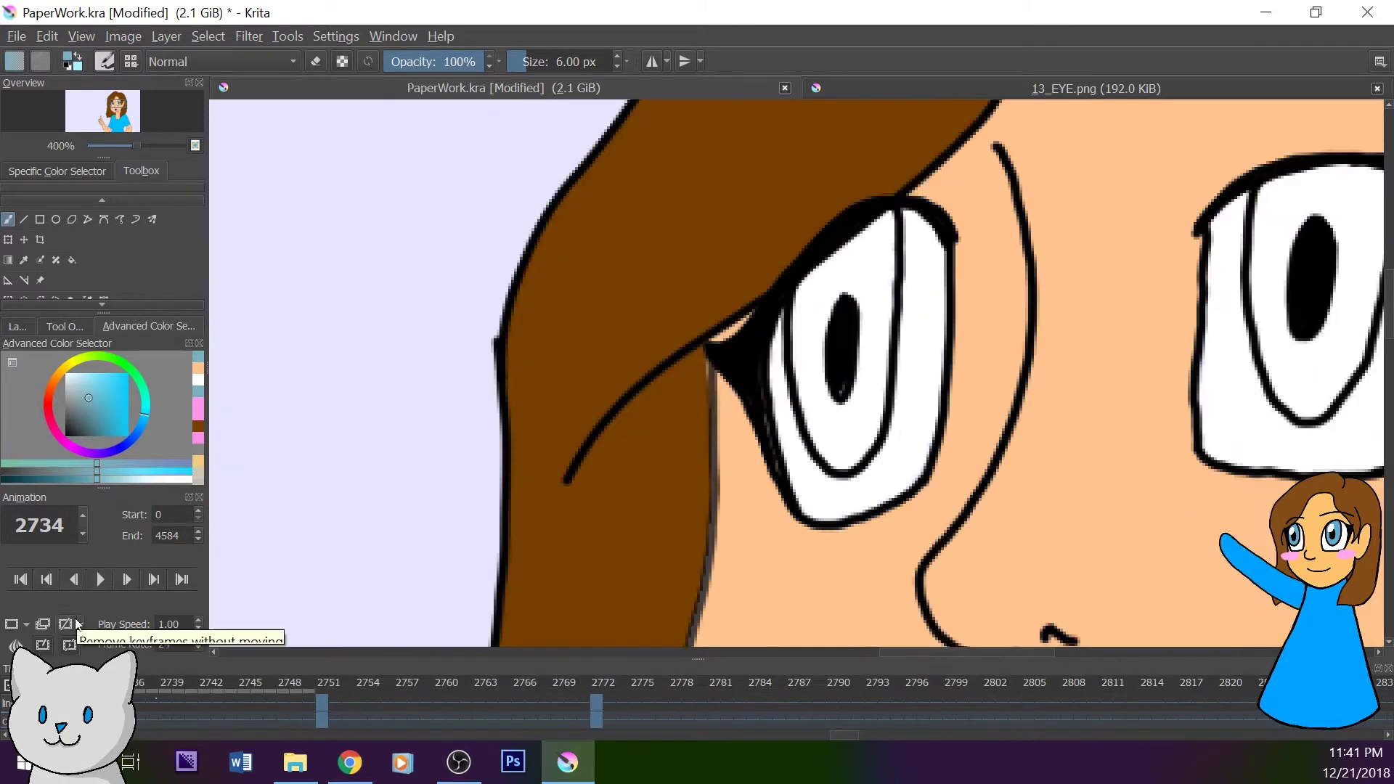
mouse_move(345, 428)
left_mouse_down()
mouse_move(355, 486)
mouse_move(396, 438)
mouse_move(403, 283)
mouse_move(338, 508)
mouse_move(385, 269)
mouse_move(378, 348)
left_mouse_up()
mouse_move(826, 226)
left_mouse_down()
mouse_move(780, 406)
mouse_move(856, 457)
mouse_move(871, 349)
mouse_move(882, 375)
left_mouse_up()
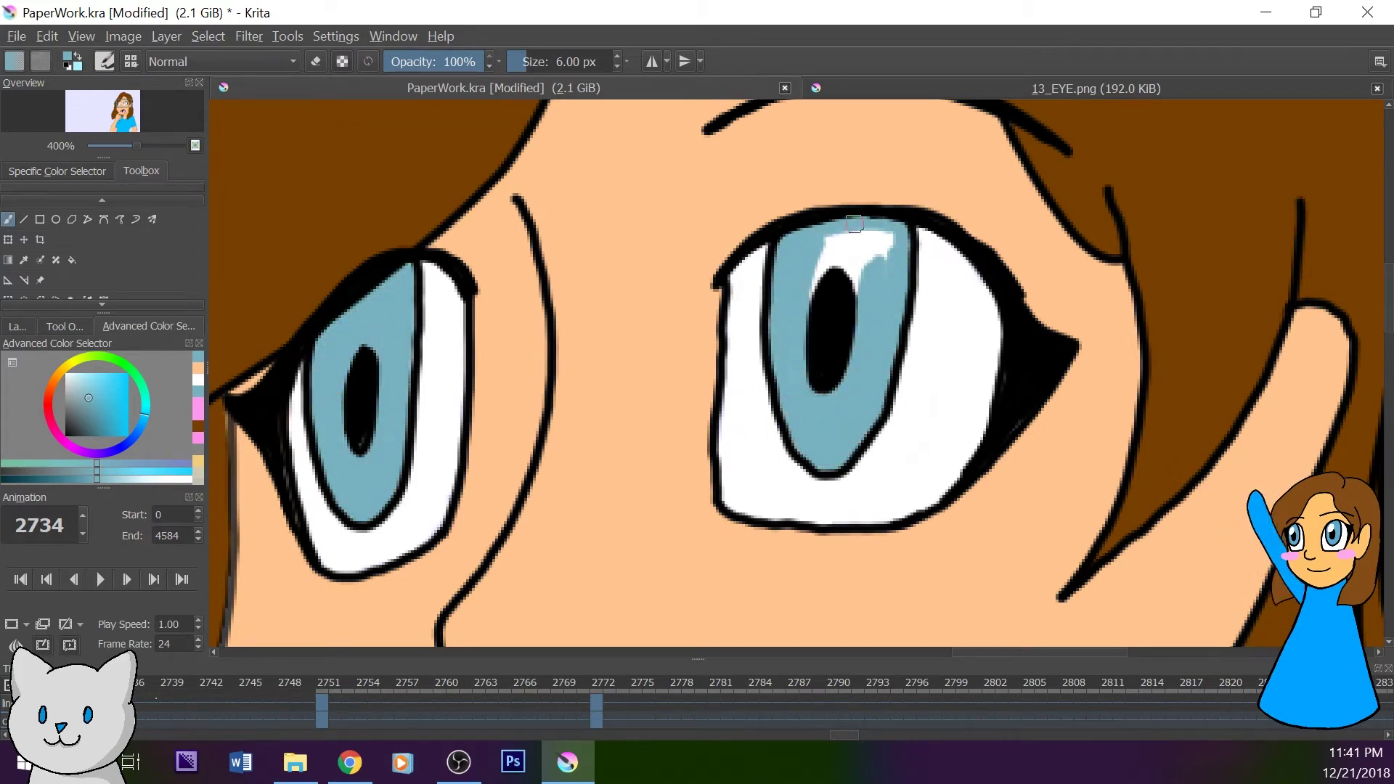
left_click_drag(854, 224, 865, 284)
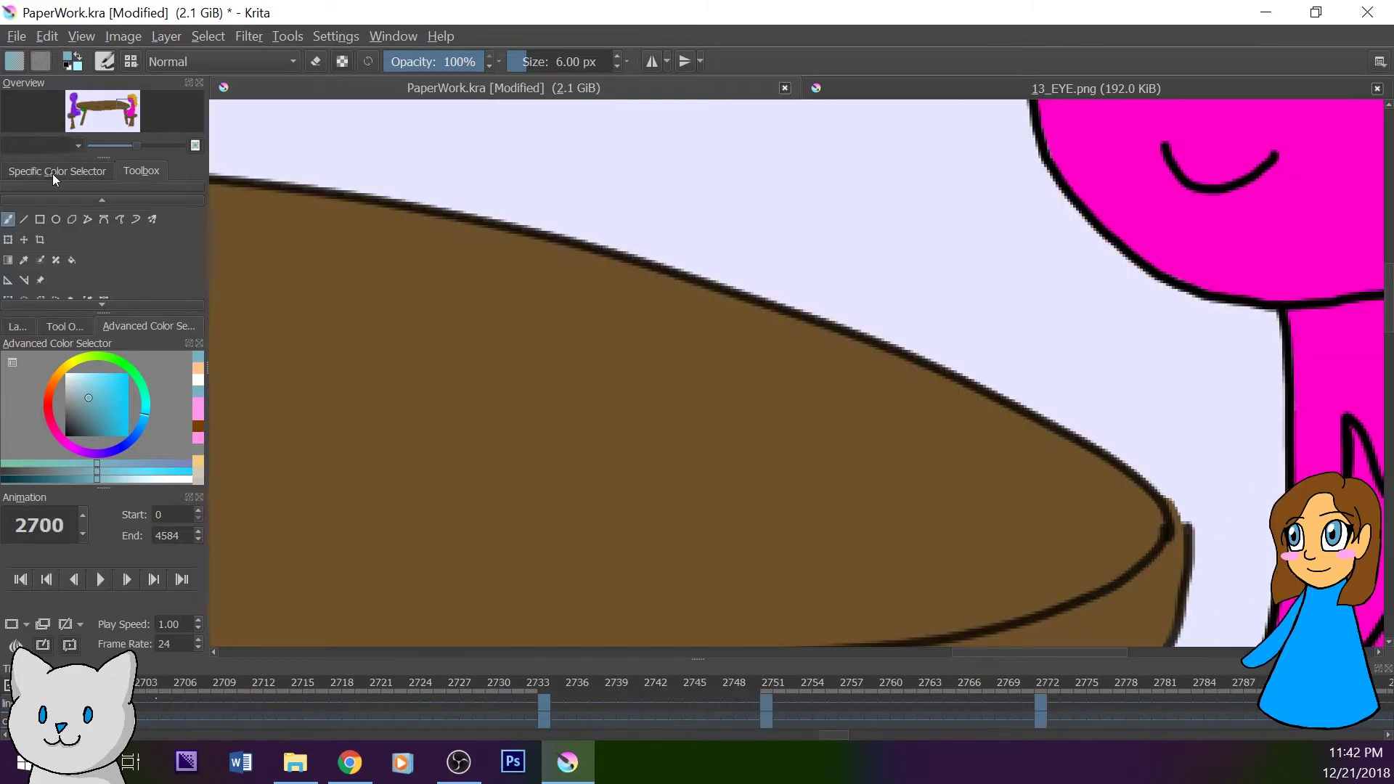
- Fit the whole page in view and step through the keyframes of the sliding money bundle to frame 2684
left_click(53, 174)
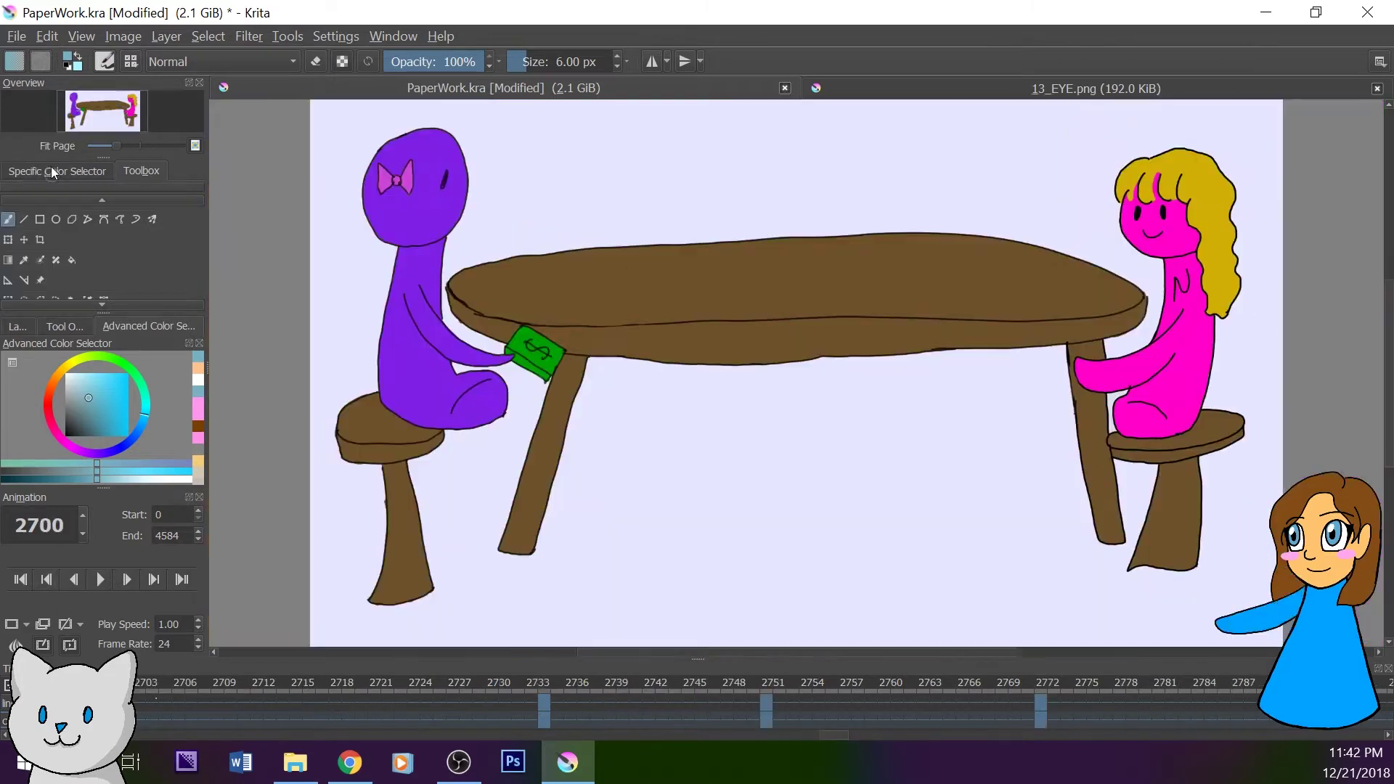
left_click(44, 582)
left_click(43, 582)
left_click(43, 582)
left_click(43, 582)
left_click(43, 583)
left_click(154, 579)
left_click(154, 579)
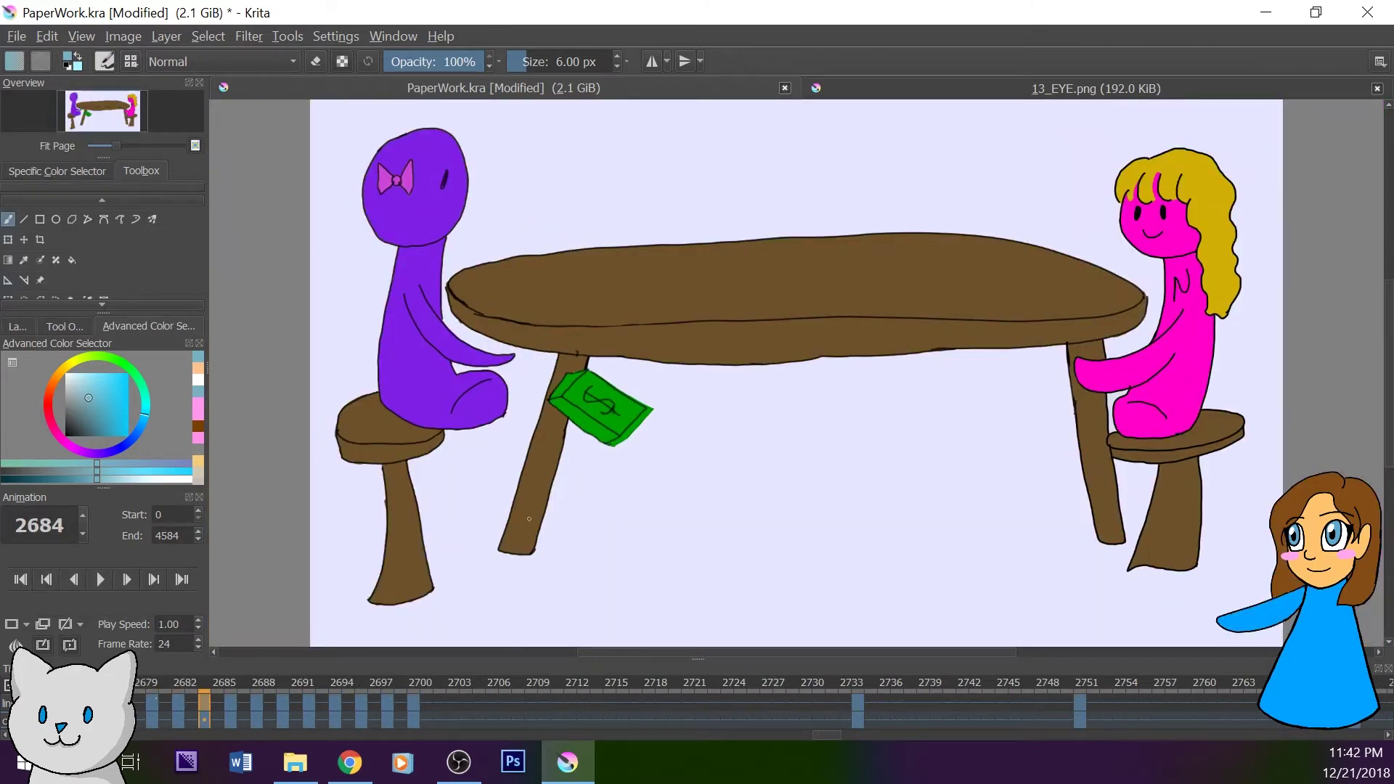
- Erase the green fill that spills outside the money bundle's outline on frame 2684 with an 11 px eraser
left_click(137, 148)
left_click(138, 148)
left_click_drag(98, 111, 92, 112)
left_click(147, 149)
key("e")
left_click_drag(686, 592, 802, 447)
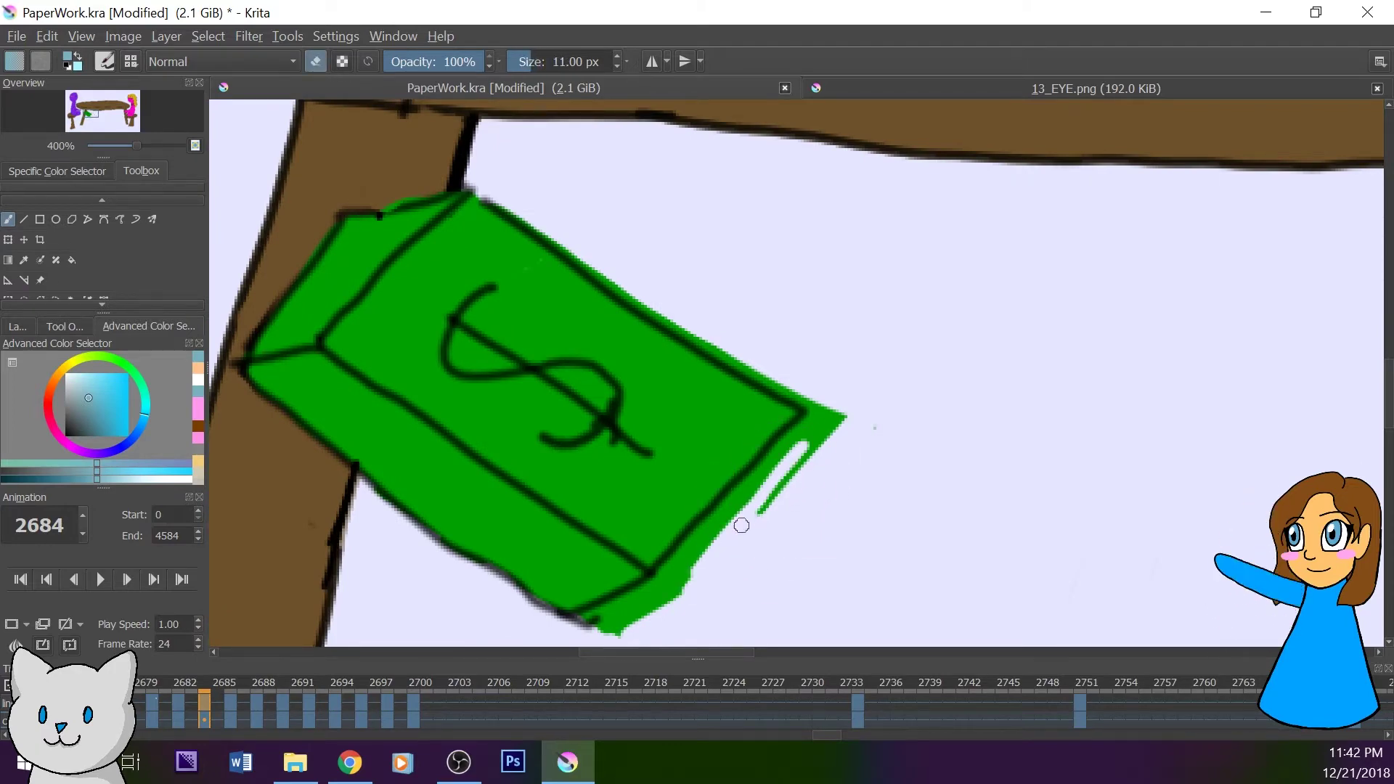
left_click(105, 61)
left_click_drag(748, 501, 620, 619)
left_click_drag(746, 501, 842, 419)
left_click_drag(519, 203, 782, 382)
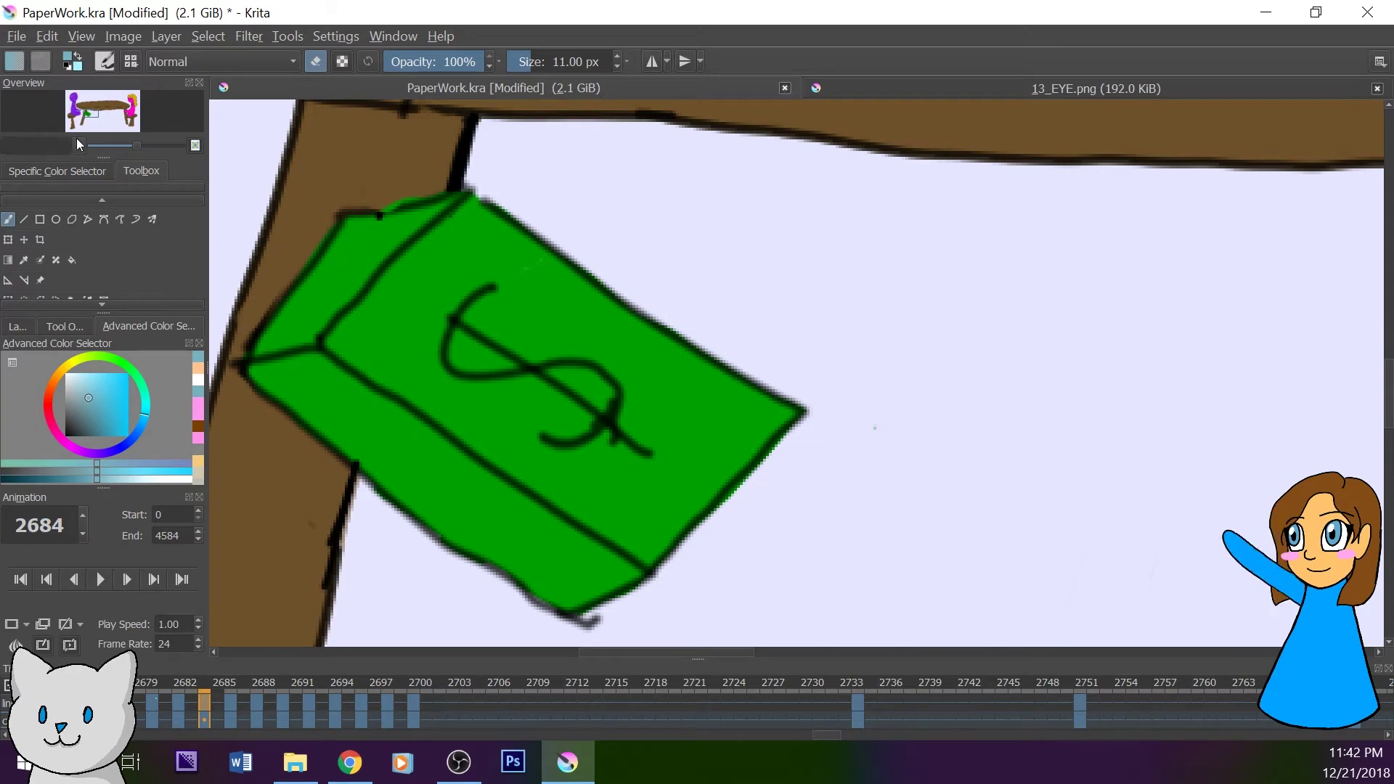
- Go back to frame 2140 and paint both irises grey-blue with the 6 px brush
left_click(79, 147)
left_click(51, 166)
left_click(79, 580)
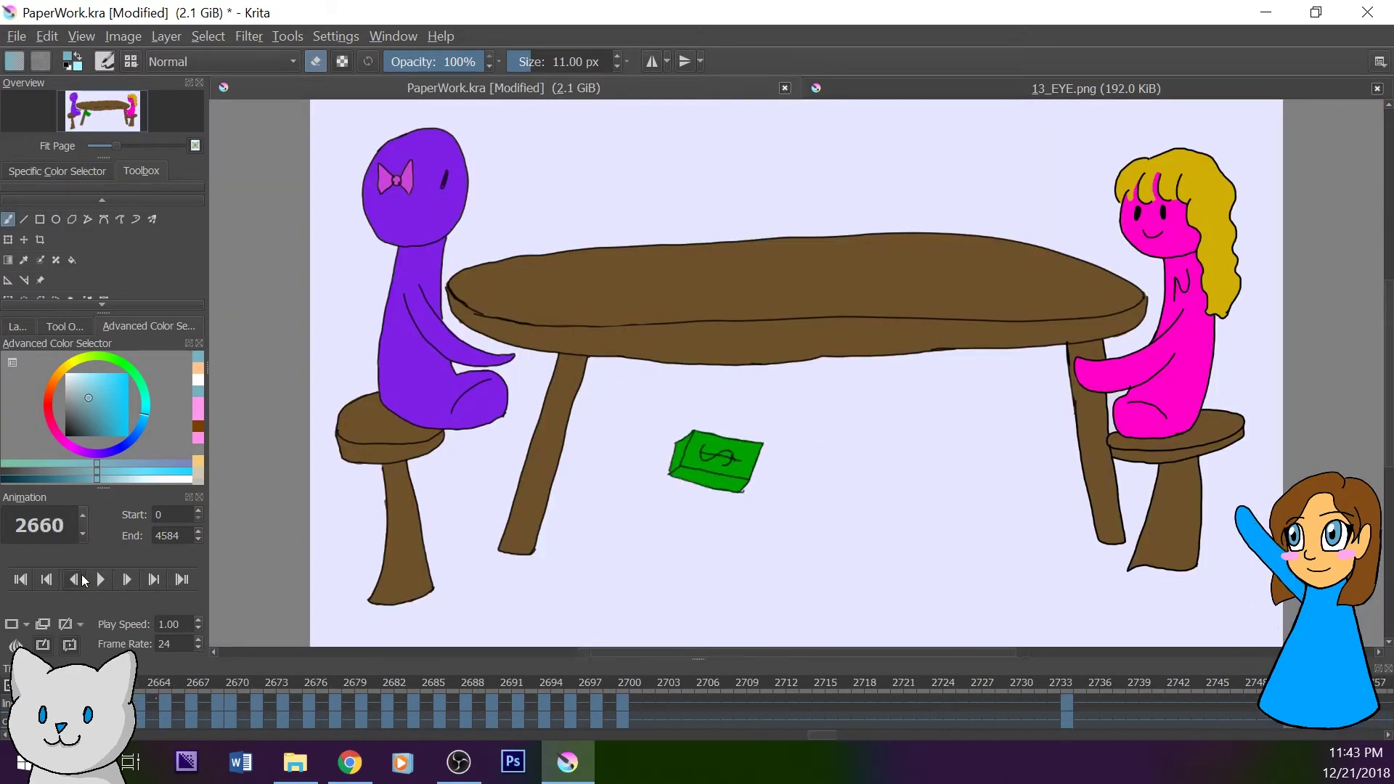
left_click(93, 580)
left_click(74, 584)
left_click(51, 582)
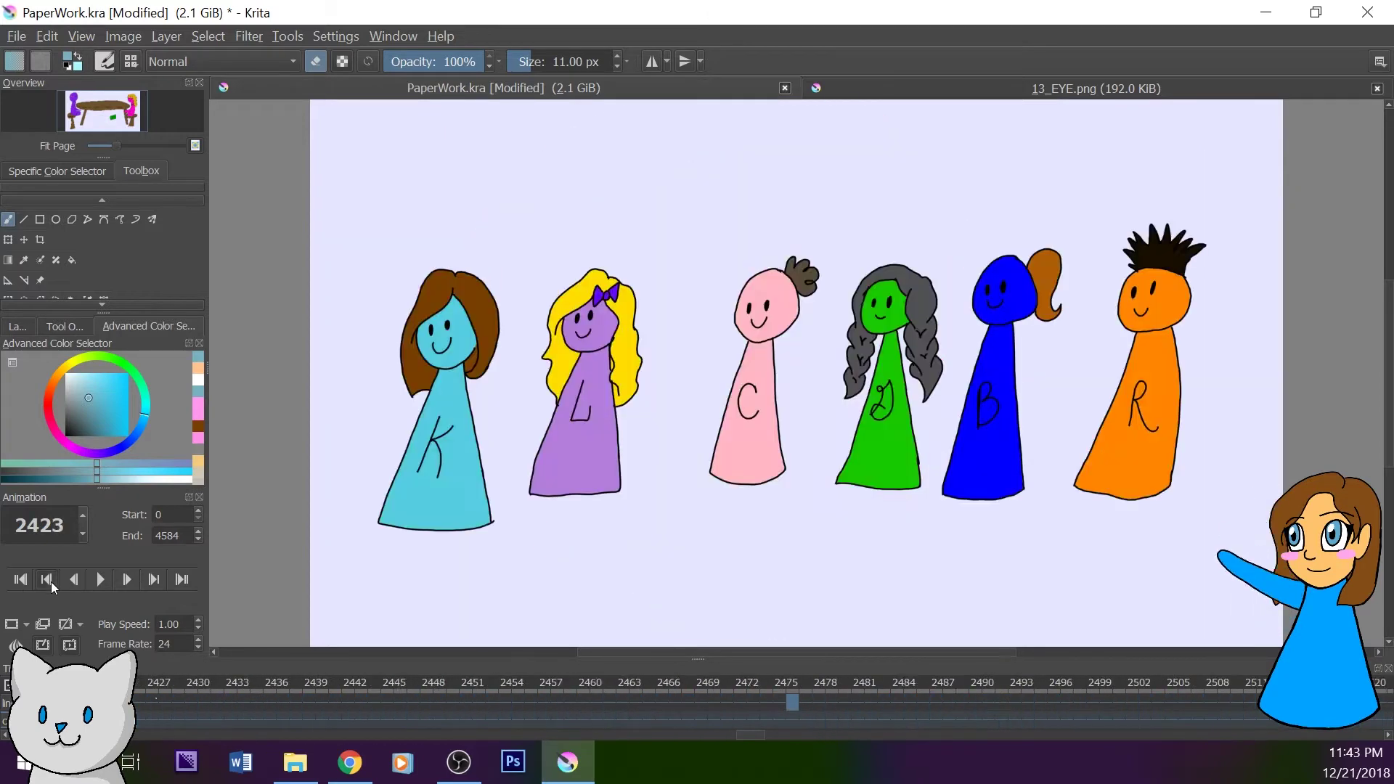
left_click(46, 579)
left_click_drag(116, 146, 142, 147)
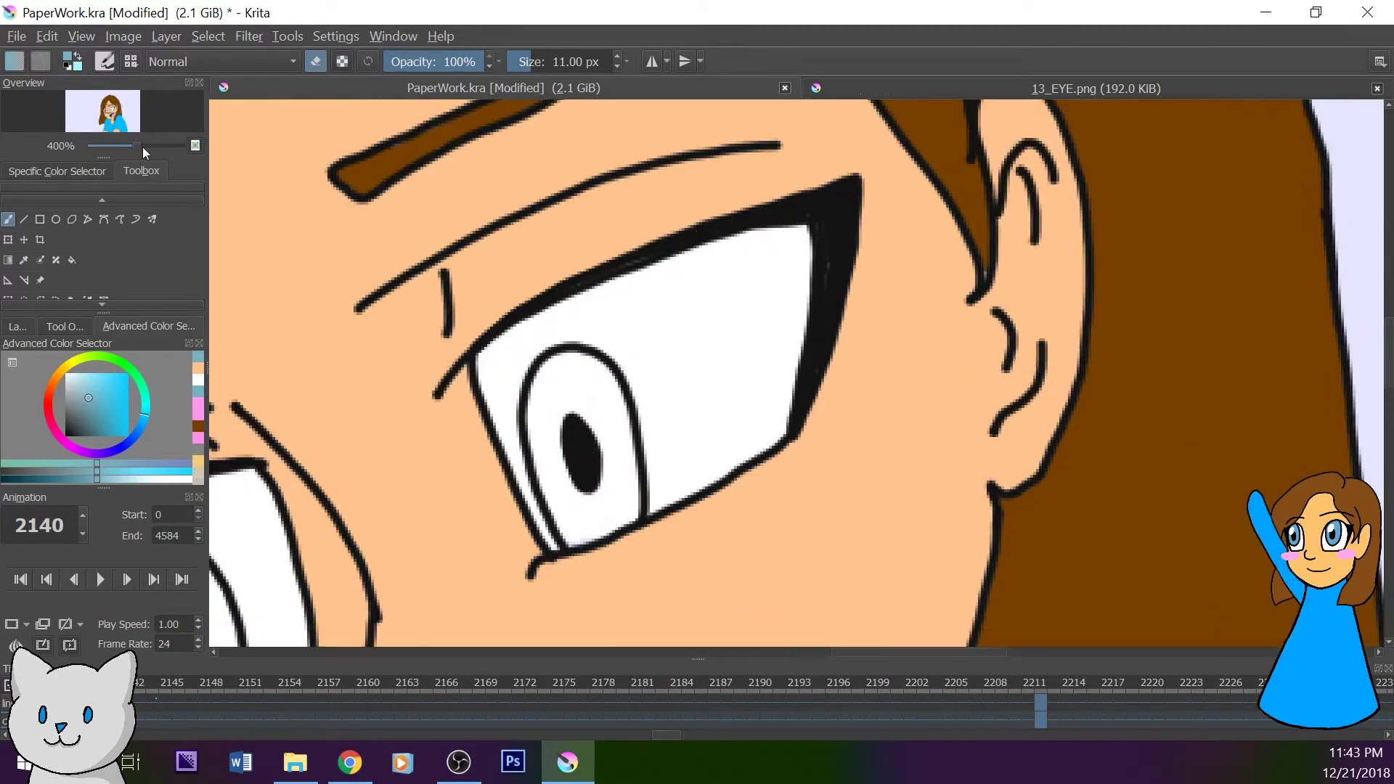
left_click(111, 114)
mouse_move(348, 372)
left_mouse_down()
mouse_move(410, 494)
mouse_move(412, 412)
left_mouse_up()
mouse_move(763, 220)
left_mouse_down()
mouse_move(795, 364)
mouse_move(799, 240)
mouse_move(841, 241)
left_mouse_up()
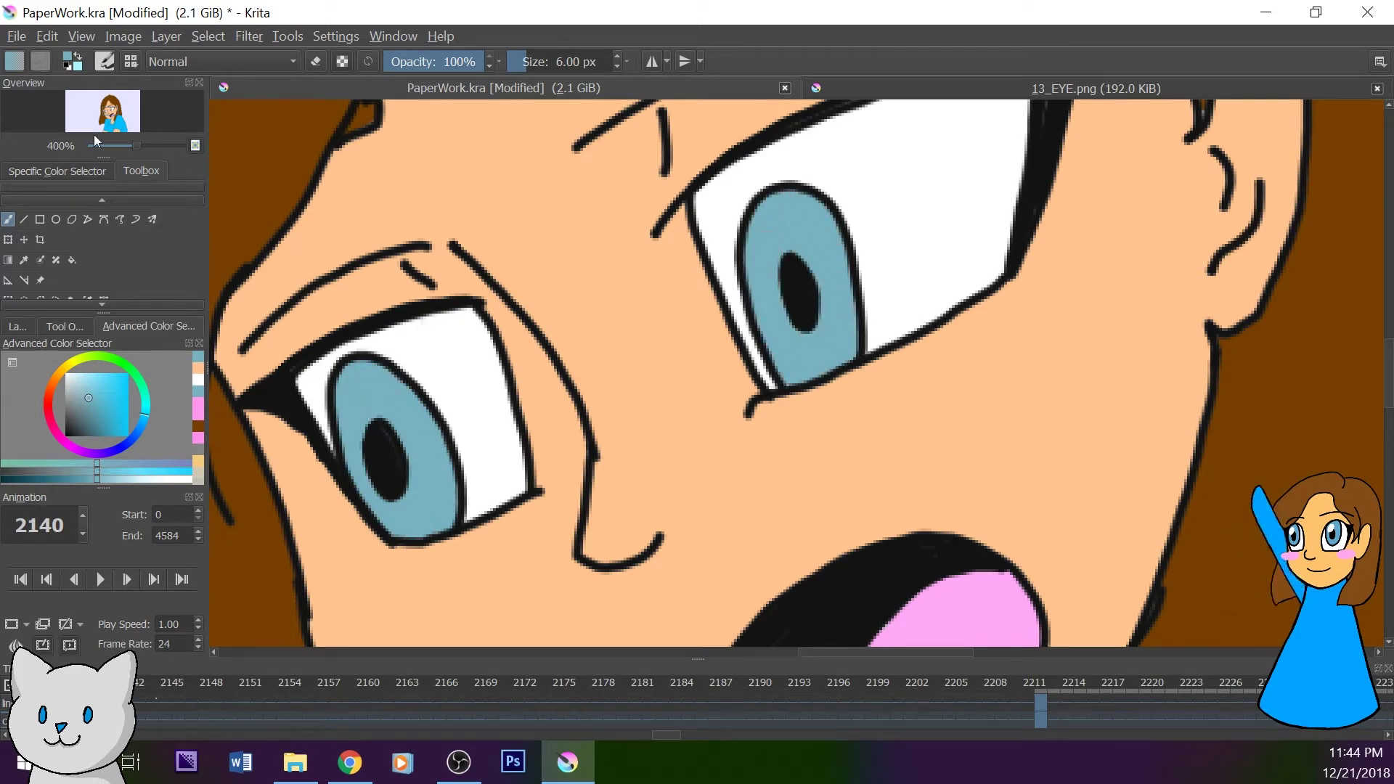
- Go back to frame 1720 and fill the irises of both eyes with grey-blue
left_click(77, 145)
left_click(44, 163)
left_click(50, 581)
left_click(50, 581)
left_click(50, 581)
left_click(159, 148)
left_click(160, 148)
left_click(160, 147)
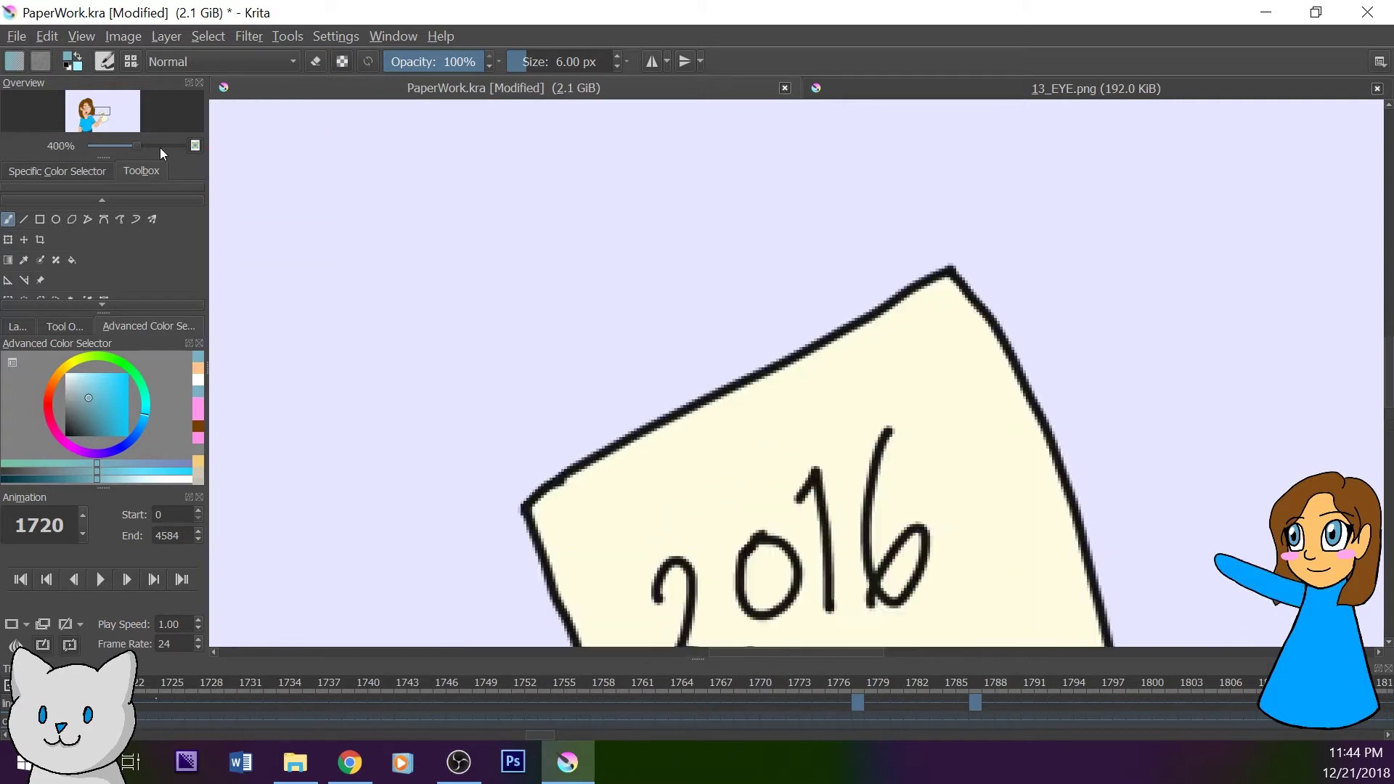
left_click(89, 106)
mouse_move(425, 305)
left_mouse_down()
mouse_move(407, 436)
mouse_move(464, 479)
mouse_move(417, 328)
mouse_move(450, 294)
left_mouse_up()
mouse_move(775, 301)
left_mouse_down()
mouse_move(812, 407)
mouse_move(802, 305)
mouse_move(812, 377)
left_mouse_up()
- Sample the hair brown and touch up the hair beside the face's right edge on frame 1720
left_click(24, 261)
left_click(272, 196)
left_click(7, 223)
left_click_drag(990, 342, 995, 314)
- Sample the iris blue from frame 1720 and paint both irises with it on the preceding keyframe
left_click(24, 260)
left_click(428, 319)
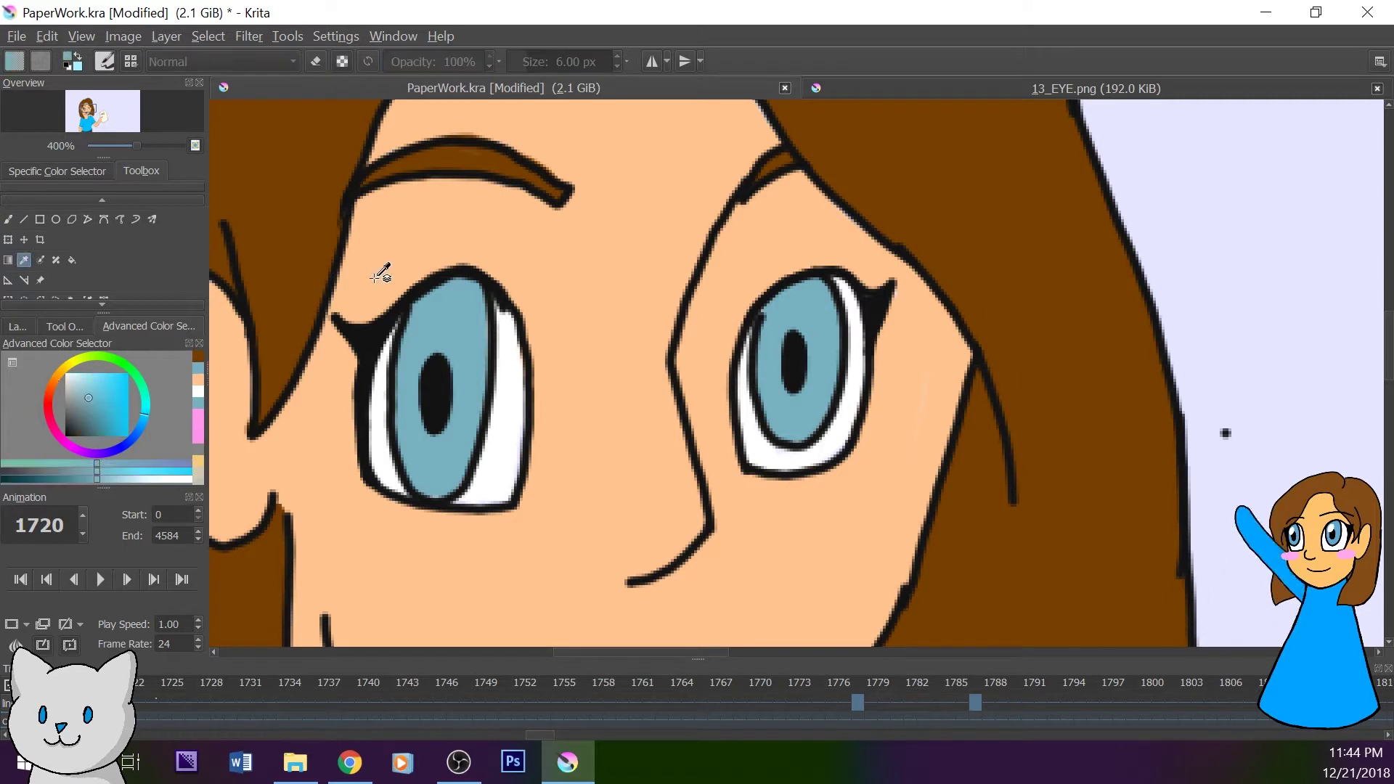
left_click(8, 220)
left_click(47, 579)
left_click_drag(419, 430, 438, 456)
mouse_move(478, 383)
left_mouse_down()
mouse_move(407, 446)
mouse_move(473, 288)
left_mouse_up()
mouse_move(762, 350)
left_mouse_down()
mouse_move(806, 424)
mouse_move(813, 297)
mouse_move(817, 386)
left_mouse_up()
- Go back to frame 1581 and paint both irises grey-blue with the 6 px brush
left_click(46, 580)
left_click(115, 107)
left_click_drag(115, 106, 104, 108)
mouse_move(426, 351)
left_mouse_down()
mouse_move(441, 436)
mouse_move(475, 421)
left_mouse_up()
left_click_drag(506, 366, 506, 355)
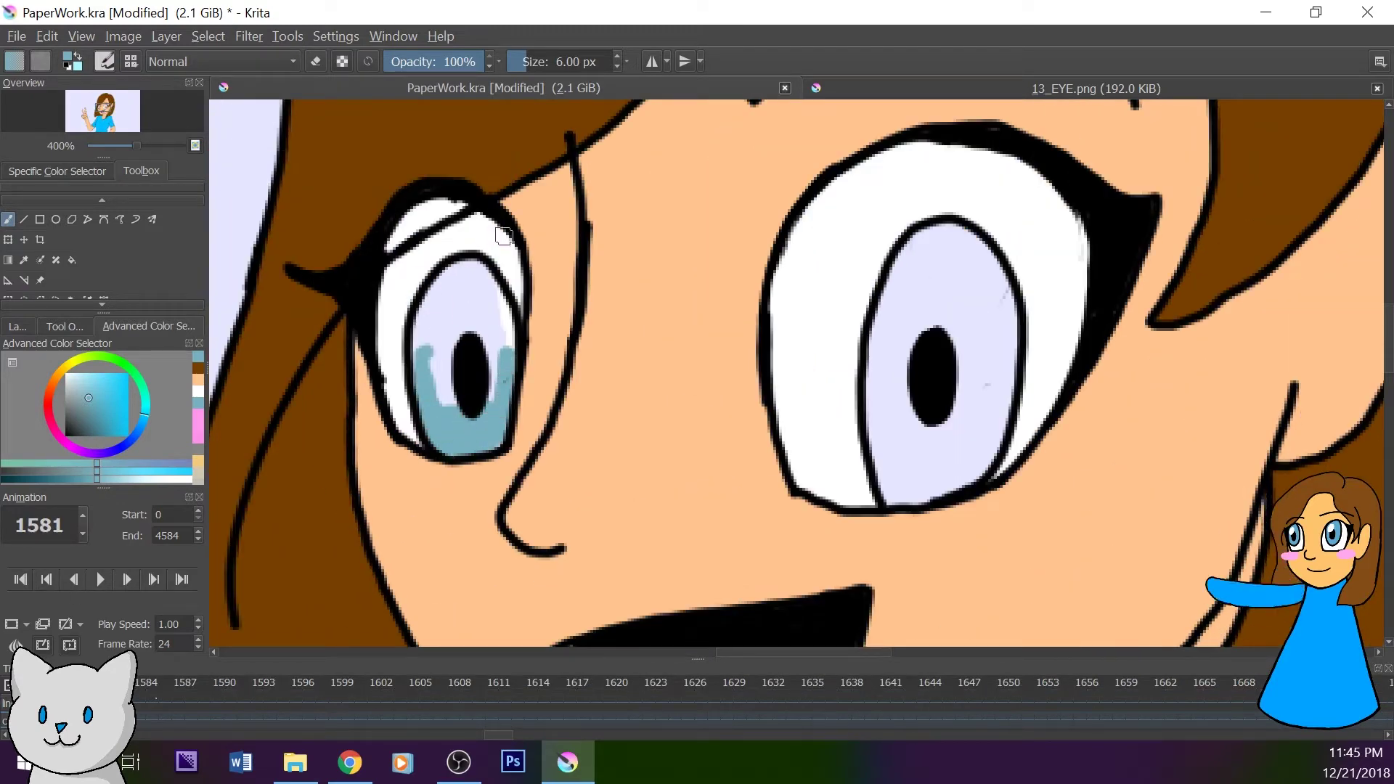
left_click_drag(469, 263, 498, 361)
left_click_drag(445, 314, 485, 296)
mouse_move(882, 363)
left_mouse_down()
mouse_move(880, 472)
mouse_move(921, 280)
mouse_move(902, 307)
left_mouse_up()
mouse_move(918, 497)
left_mouse_down()
mouse_move(972, 363)
mouse_move(950, 290)
mouse_move(1014, 331)
left_mouse_up()
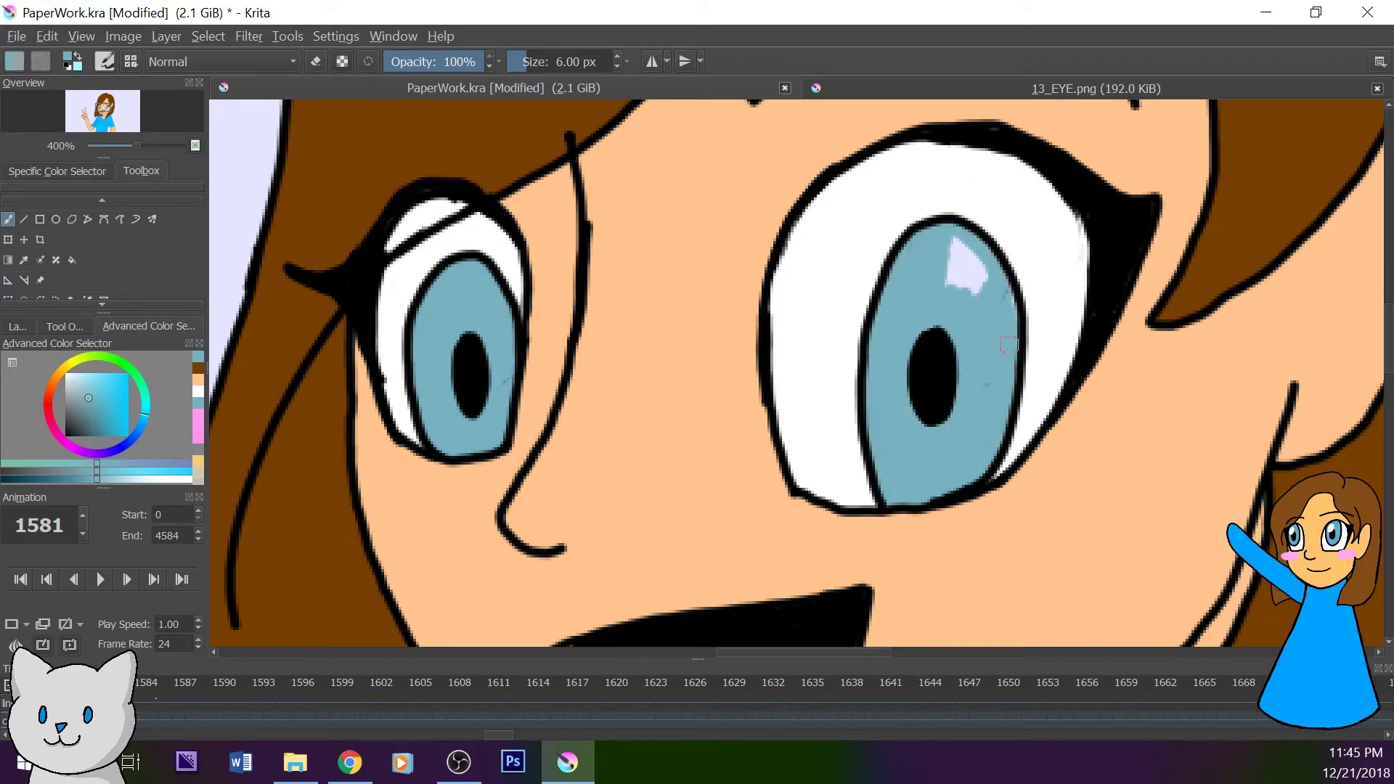
- Go back to frame 1563 and fill both irises with grey-blue
left_click(68, 584)
mouse_move(944, 156)
left_mouse_down()
mouse_move(936, 218)
mouse_move(1045, 323)
mouse_move(1011, 340)
left_mouse_up()
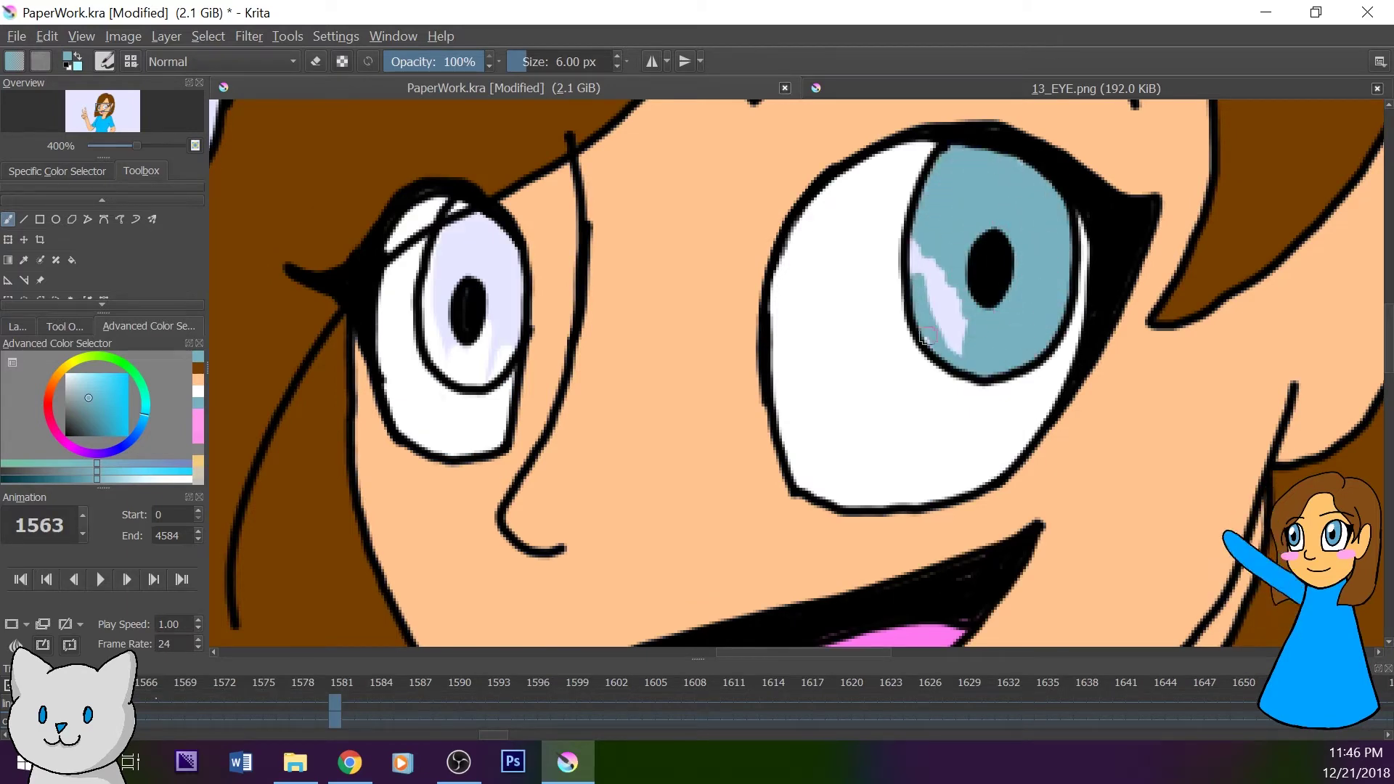
mouse_move(462, 274)
left_mouse_down()
mouse_move(475, 376)
mouse_move(430, 291)
mouse_move(506, 243)
left_mouse_up()
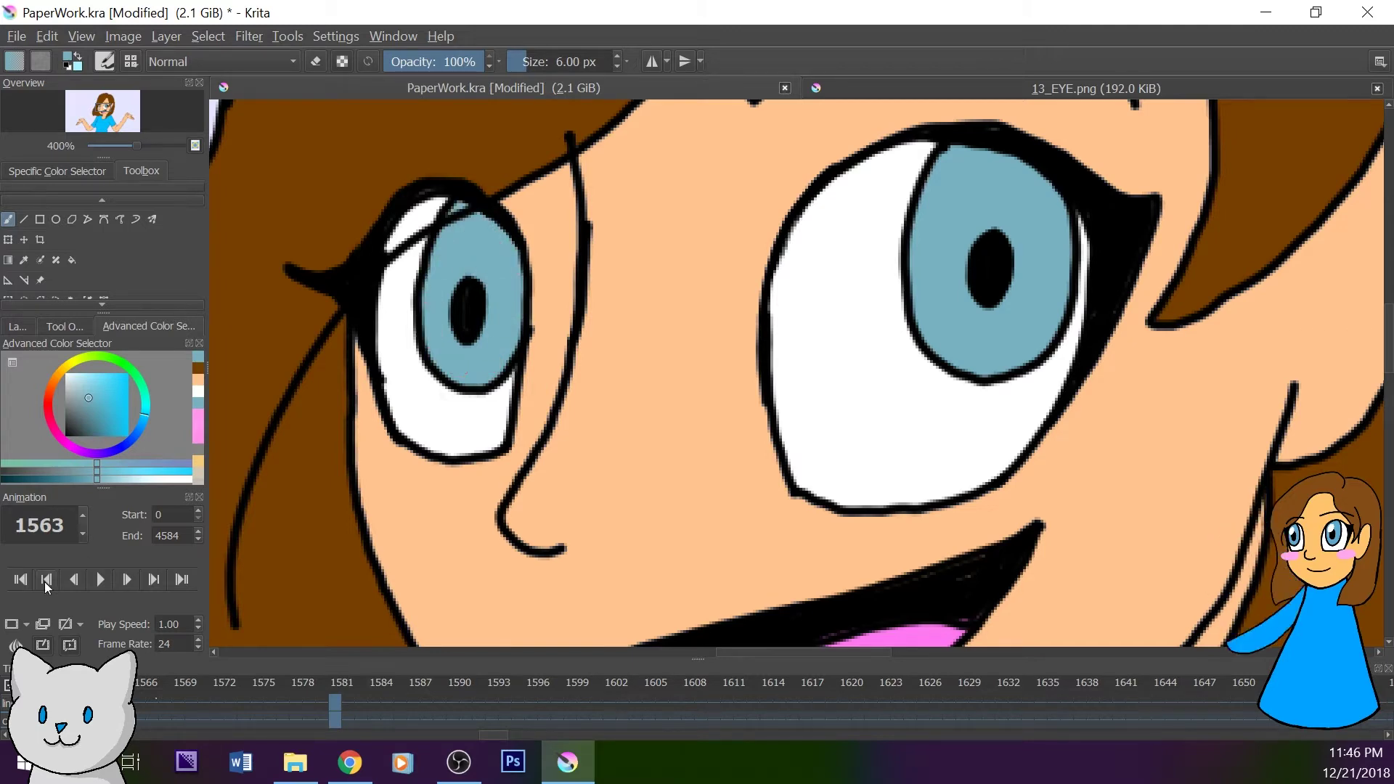
- Go back several keyframes to the phone-call shot and paint both of the character's irises grey-blue
left_click(45, 581)
left_click(77, 146)
left_click(33, 161)
left_click(45, 578)
left_click(45, 578)
left_click(45, 579)
scroll(95, 105, "up", 2)
mouse_move(94, 102)
left_mouse_down()
mouse_move(89, 83)
mouse_move(79, 96)
left_mouse_up()
scroll(167, 122, "up", 2)
scroll(83, 95, "up", 1)
mouse_move(486, 364)
left_mouse_down()
mouse_move(535, 428)
mouse_move(515, 320)
left_mouse_up()
mouse_move(368, 248)
left_mouse_down()
mouse_move(313, 398)
mouse_move(361, 254)
mouse_move(332, 331)
left_mouse_up()
- Paint both irises grey-blue on frame 1213 of the phone-call shot
left_click(46, 579)
left_click_drag(518, 298, 480, 444)
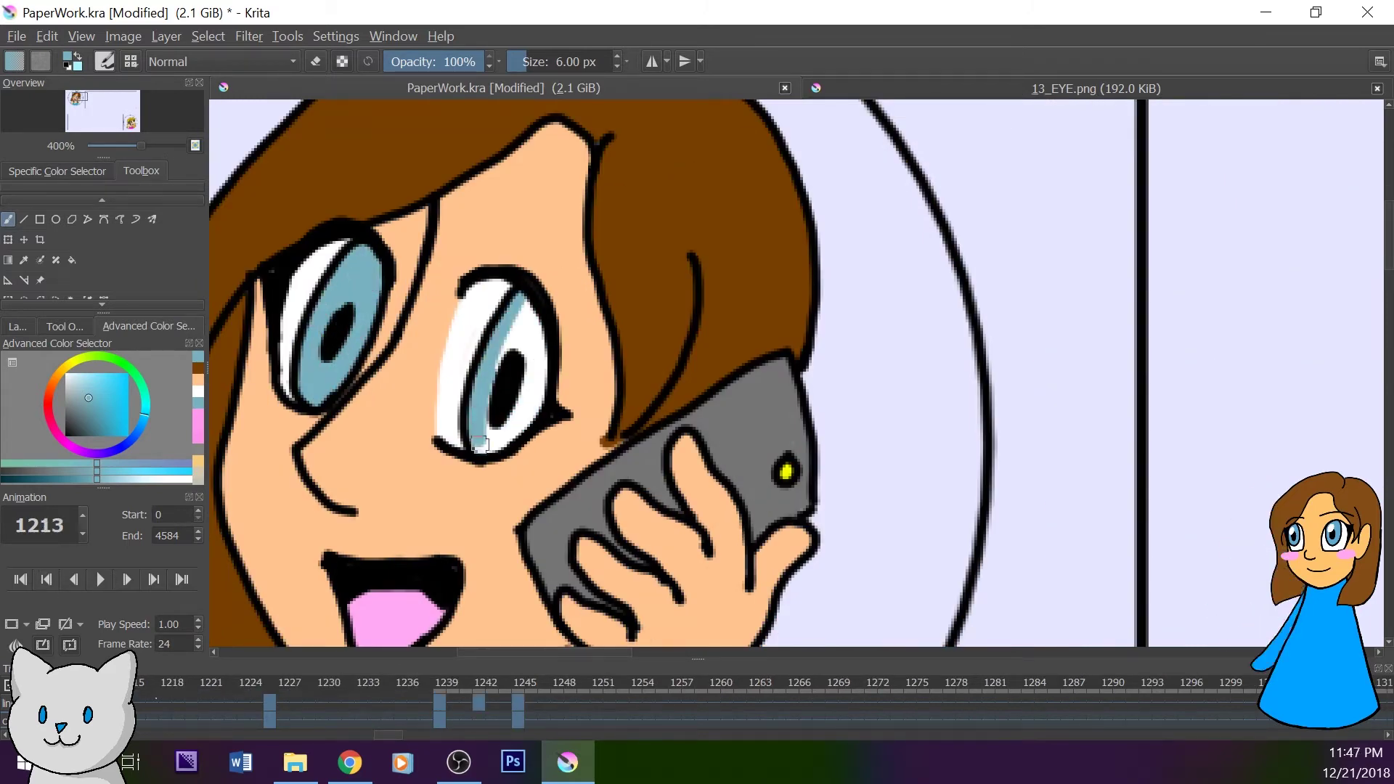
left_click_drag(537, 397, 523, 401)
- Go back to frame 1209 and paint both irises grey-blue
left_click(46, 579)
left_click_drag(518, 299, 528, 405)
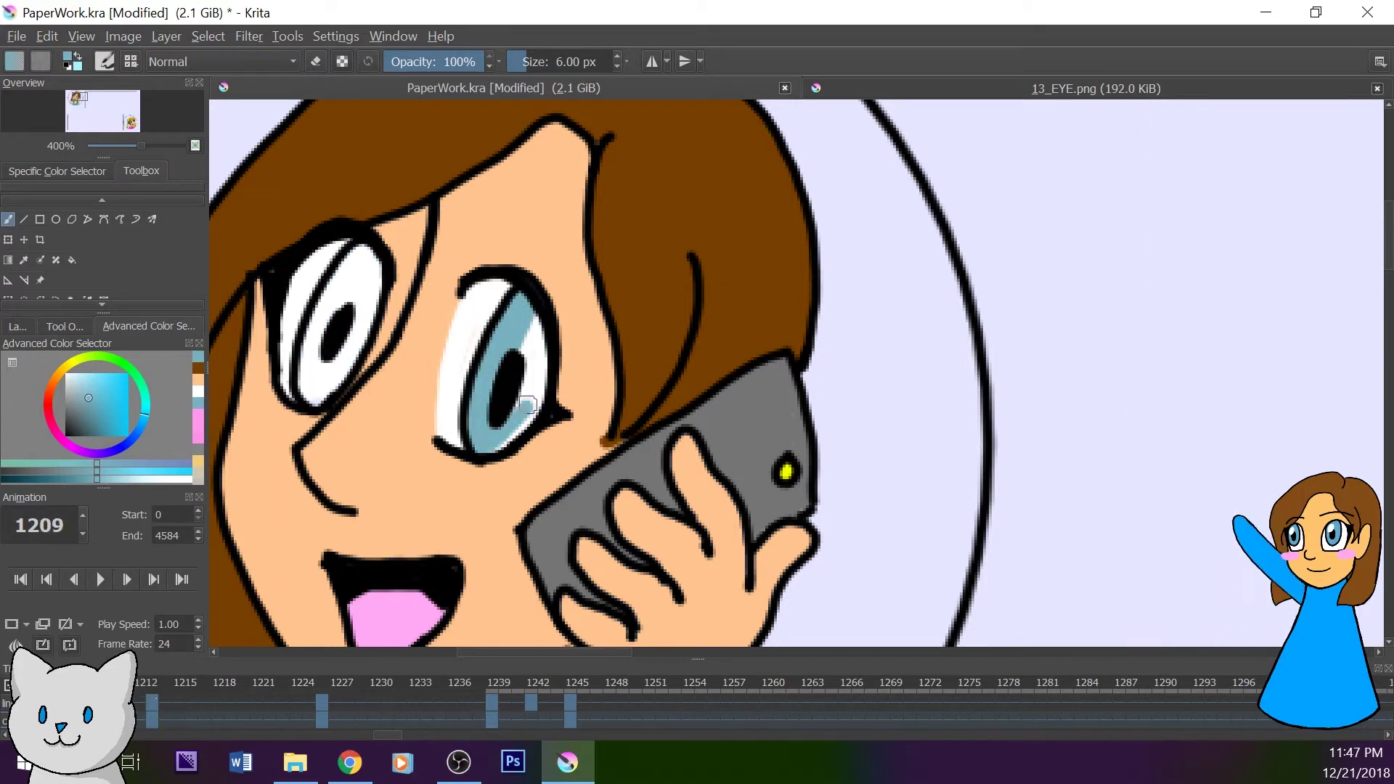
left_click_drag(361, 250, 316, 368)
left_click_drag(378, 256, 369, 259)
- Fill both irises with grey-blue on the keyframe before 1209
left_click(46, 579)
mouse_move(524, 303)
left_mouse_down()
mouse_move(489, 454)
mouse_move(543, 331)
mouse_move(531, 406)
left_mouse_up()
mouse_move(318, 411)
left_mouse_down()
mouse_move(310, 374)
mouse_move(348, 363)
left_mouse_up()
left_click_drag(363, 276, 360, 341)
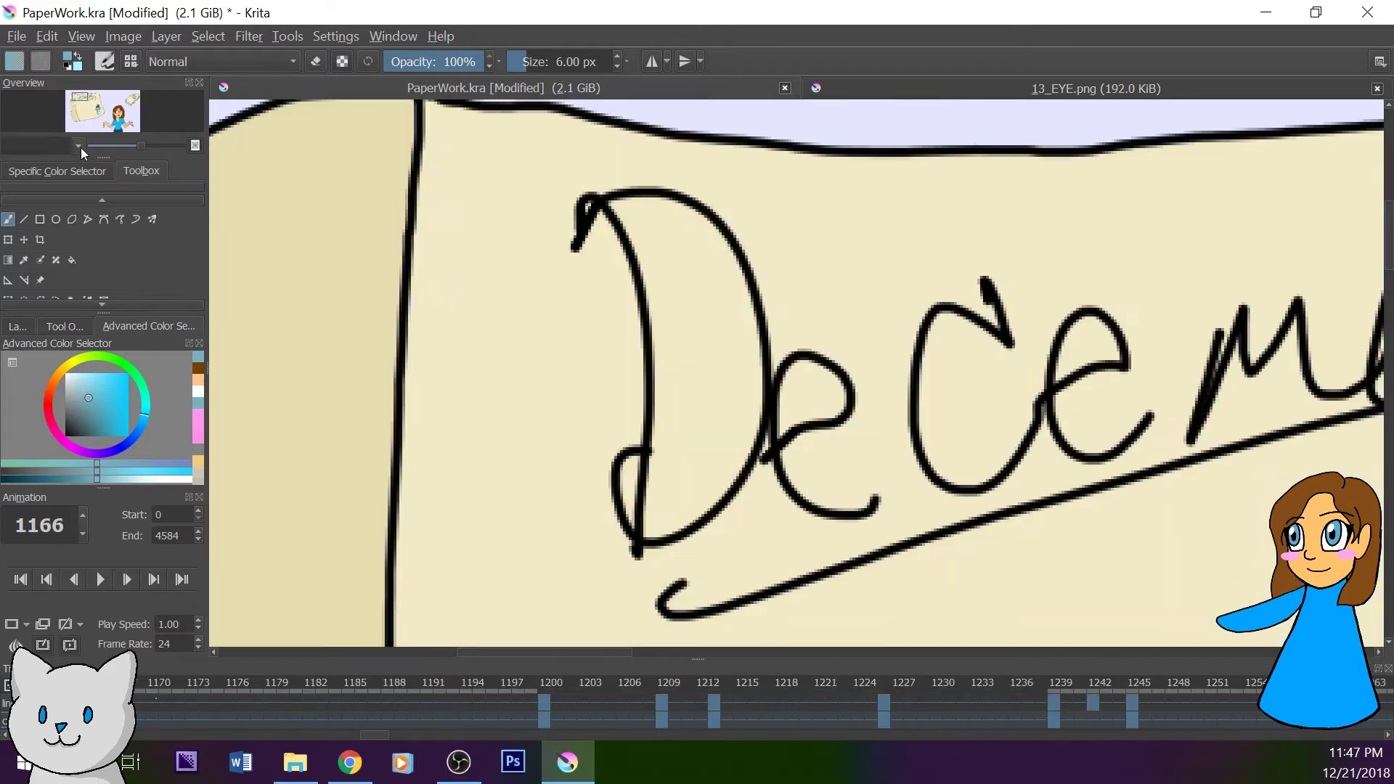
- Find the character's face beside the December calendar on frame 1166 and paint both irises grey-blue
left_click(127, 116)
left_click_drag(124, 113, 125, 112)
mouse_move(497, 391)
left_mouse_down()
mouse_move(499, 470)
mouse_move(549, 472)
mouse_move(516, 462)
left_mouse_up()
mouse_move(246, 404)
left_mouse_down()
mouse_move(267, 517)
mouse_move(293, 531)
mouse_move(320, 508)
mouse_move(318, 465)
mouse_move(255, 401)
mouse_move(277, 501)
mouse_move(294, 396)
mouse_move(329, 510)
left_mouse_up()
- Go back past frame 1141 to an earlier keyframe showing the character's face and paint the iris grey-blue
left_click(47, 580)
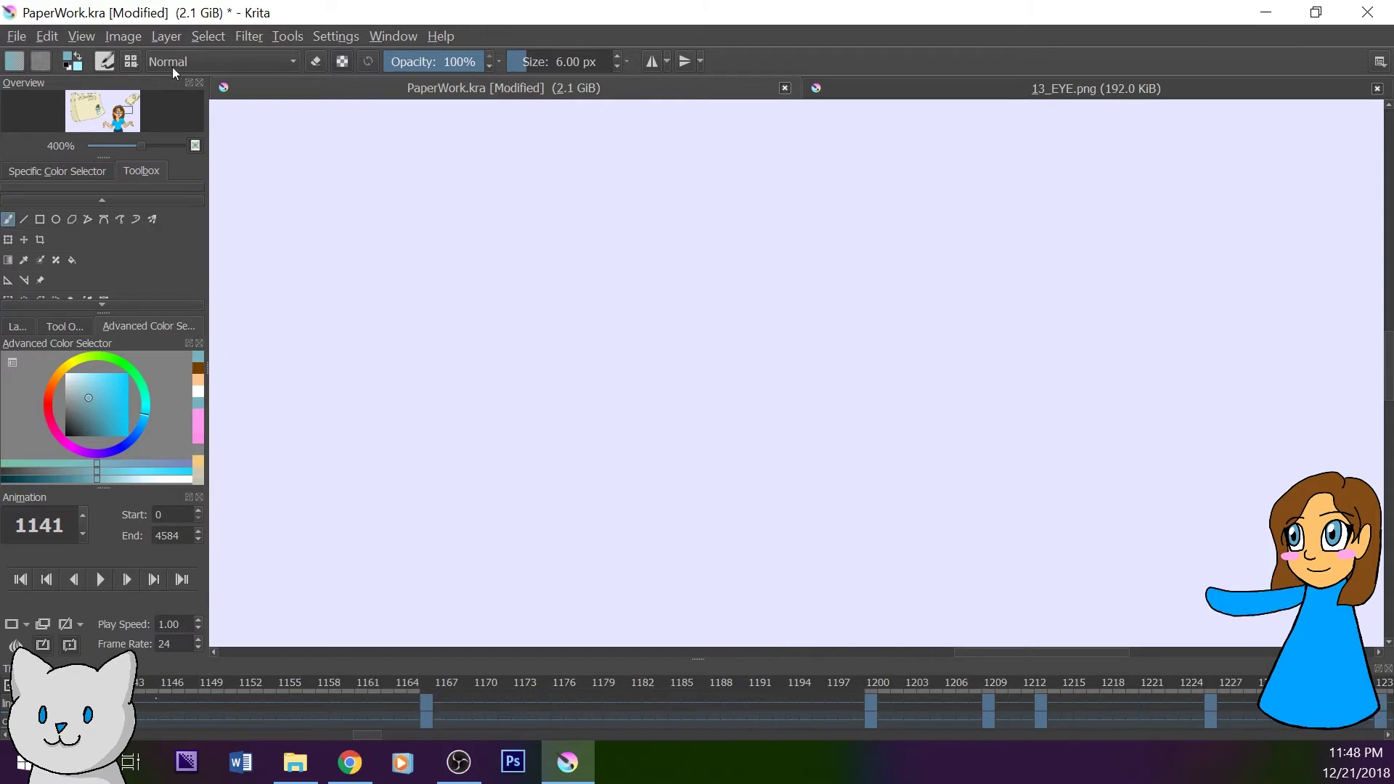
left_click(111, 111)
left_click(77, 145)
left_click(68, 159)
left_click(47, 580)
left_click(46, 581)
left_click(154, 145)
left_click(154, 145)
mouse_move(108, 112)
left_mouse_down()
mouse_move(162, 129)
mouse_move(97, 100)
left_mouse_up()
left_click(154, 145)
left_click_drag(539, 429, 541, 445)
mouse_move(576, 498)
left_mouse_down()
mouse_move(600, 448)
mouse_move(591, 315)
mouse_move(543, 302)
mouse_move(551, 400)
mouse_move(580, 424)
mouse_move(558, 352)
left_mouse_up()
- Paint the iris of the profile eye grey-blue on frame 824 of the walking shot
left_click_drag(99, 102, 96, 104)
mouse_move(441, 479)
left_mouse_down()
mouse_move(418, 404)
mouse_move(441, 477)
mouse_move(481, 452)
mouse_move(440, 359)
mouse_move(436, 398)
mouse_move(434, 293)
mouse_move(381, 272)
mouse_move(361, 305)
mouse_move(371, 320)
mouse_move(390, 274)
left_mouse_up()
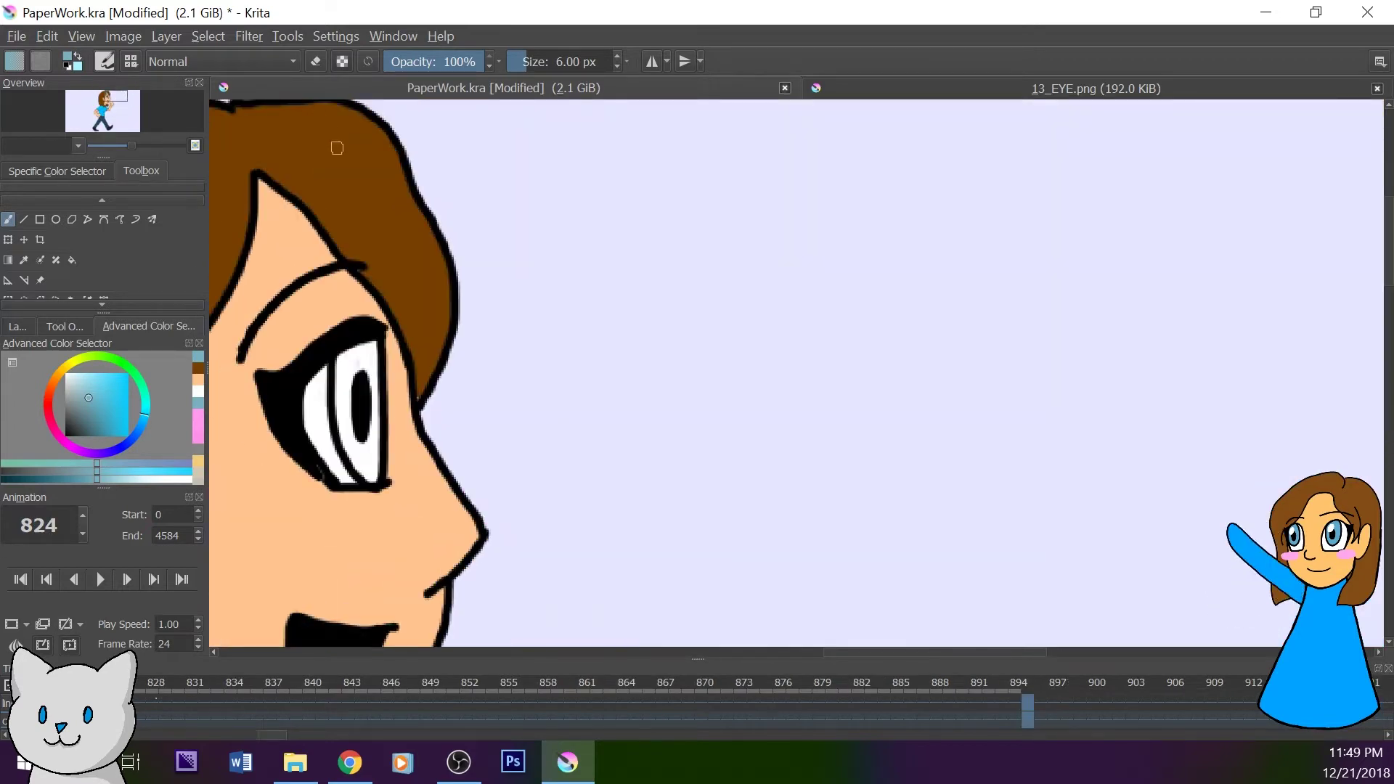
mouse_move(339, 356)
left_mouse_down()
mouse_move(343, 424)
mouse_move(371, 335)
left_mouse_up()
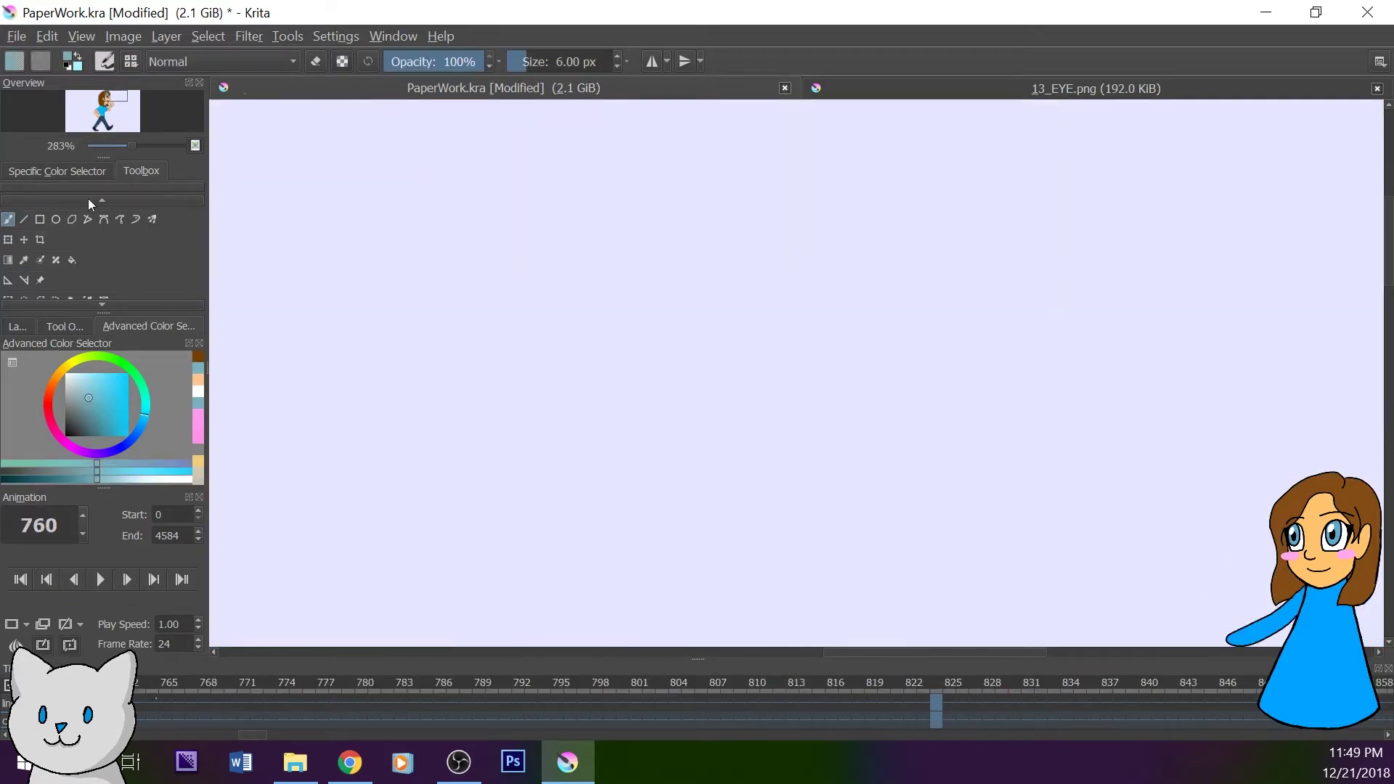
- Locate the face of the character writing at the desk on frame 760 and paint the iris grey-blue
key("2")
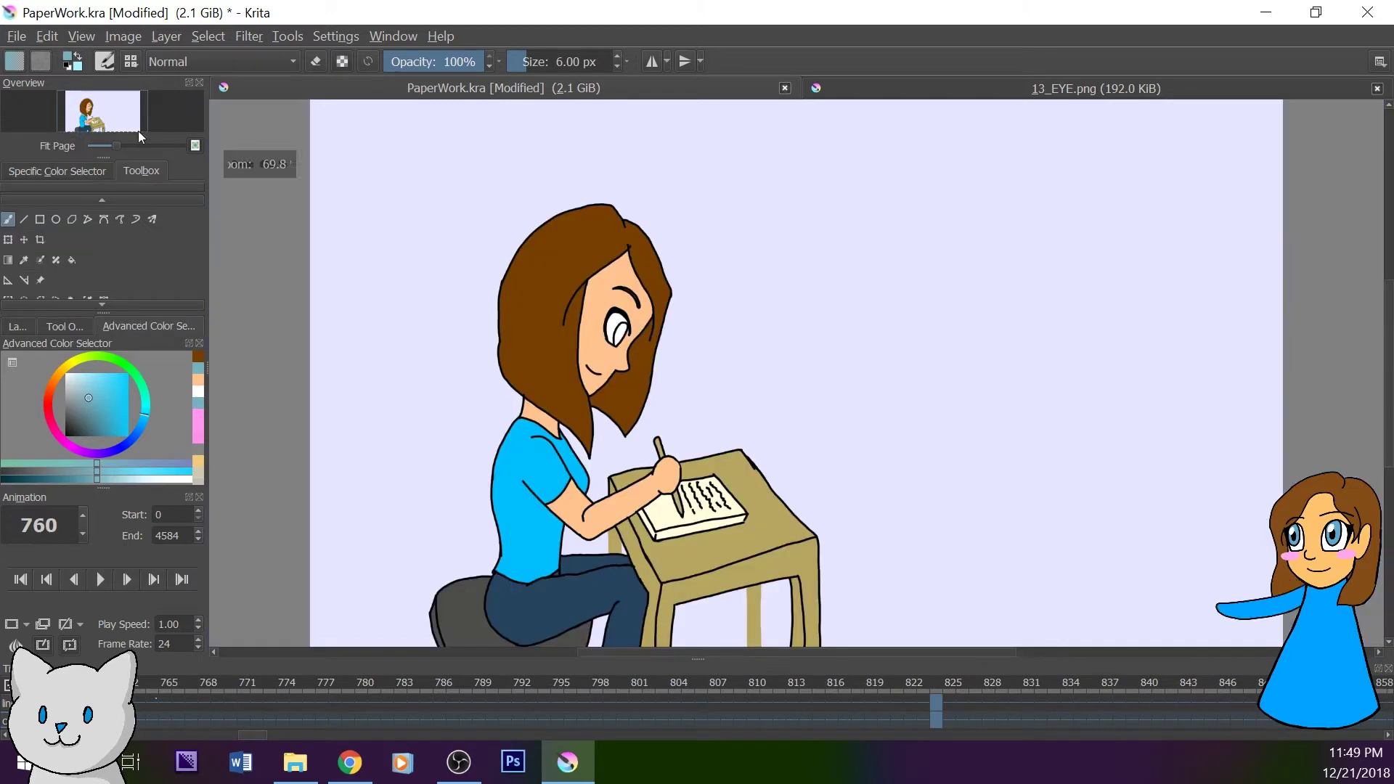
left_click(156, 144)
left_click_drag(112, 116, 104, 106)
left_click_drag(126, 158, 138, 202)
left_click(161, 193)
left_click_drag(88, 111, 79, 127)
left_click_drag(670, 365, 692, 379)
- Go back several keyframes from the desk shot and paint both irises grey-blue
left_click(54, 588)
left_click(52, 590)
left_click(52, 590)
left_click(48, 591)
left_click(48, 591)
left_click_drag(139, 122, 154, 118)
mouse_move(394, 373)
left_mouse_down()
mouse_move(421, 468)
mouse_move(412, 363)
mouse_move(429, 353)
left_mouse_up()
mouse_move(591, 394)
left_mouse_down()
mouse_move(628, 512)
mouse_move(606, 378)
mouse_move(632, 465)
mouse_move(622, 425)
left_mouse_up()
- Paint the half-closed eyes' irises grey-blue on the next two earlier keyframes
key("Left")
left_click(134, 116)
mouse_move(773, 276)
left_mouse_down()
mouse_move(768, 349)
mouse_move(812, 343)
mouse_move(774, 272)
left_mouse_up()
mouse_move(538, 269)
left_mouse_down()
mouse_move(556, 338)
mouse_move(543, 261)
mouse_move(543, 362)
mouse_move(541, 260)
left_mouse_up()
left_click(49, 589)
mouse_move(775, 272)
left_mouse_down()
mouse_move(771, 388)
mouse_move(797, 344)
mouse_move(795, 272)
left_mouse_up()
- Go back to frame 451 and paint both irises grey-blue
left_click(50, 593)
mouse_move(536, 270)
left_mouse_down()
mouse_move(542, 374)
mouse_move(562, 322)
mouse_move(557, 272)
left_mouse_up()
mouse_move(774, 271)
left_mouse_down()
mouse_move(766, 334)
mouse_move(814, 293)
mouse_move(778, 341)
left_mouse_up()
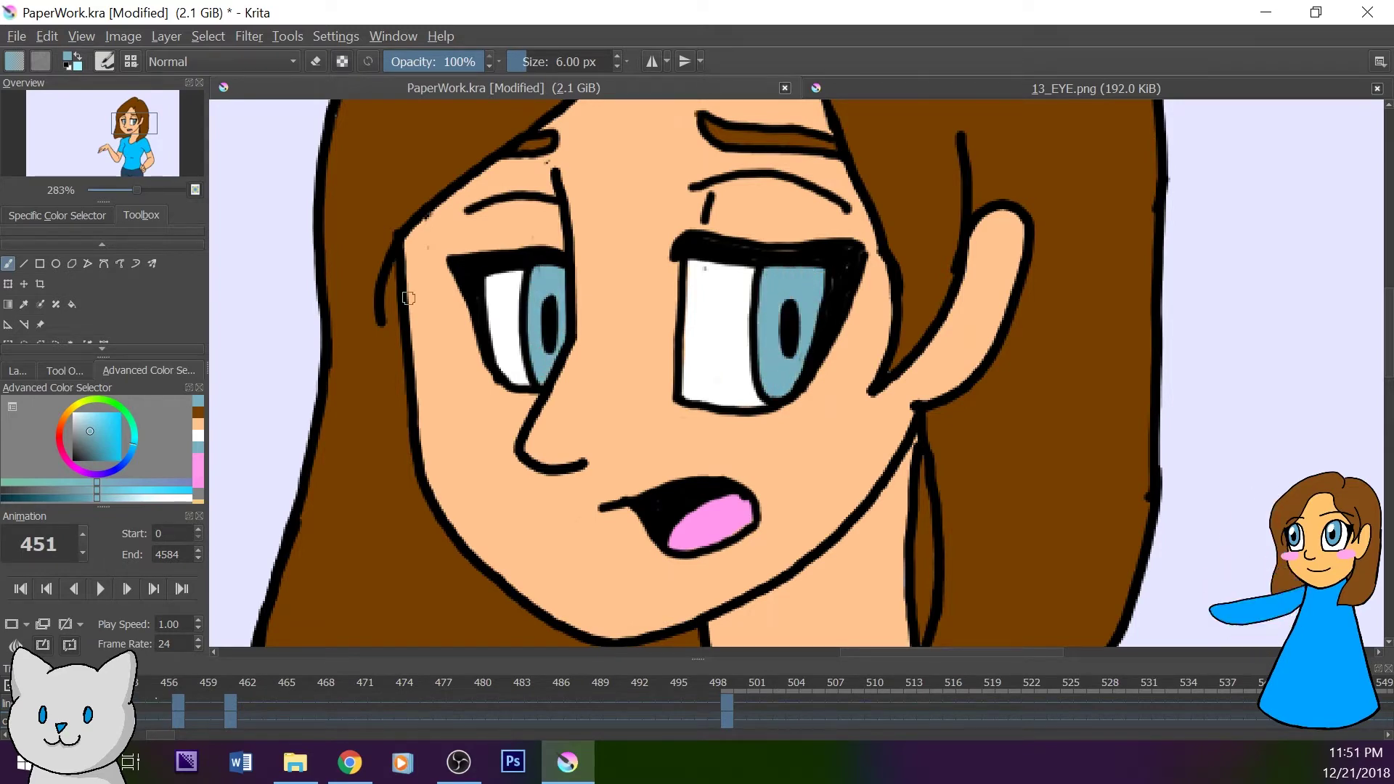
- Go back to frame 415, where the eyes are wide open, and paint both irises grey-blue
left_click(49, 589)
left_click(48, 589)
left_click(48, 590)
mouse_move(673, 231)
left_mouse_down()
mouse_move(669, 280)
mouse_move(700, 336)
mouse_move(726, 250)
mouse_move(682, 218)
mouse_move(726, 291)
left_mouse_up()
left_click_drag(464, 310, 518, 282)
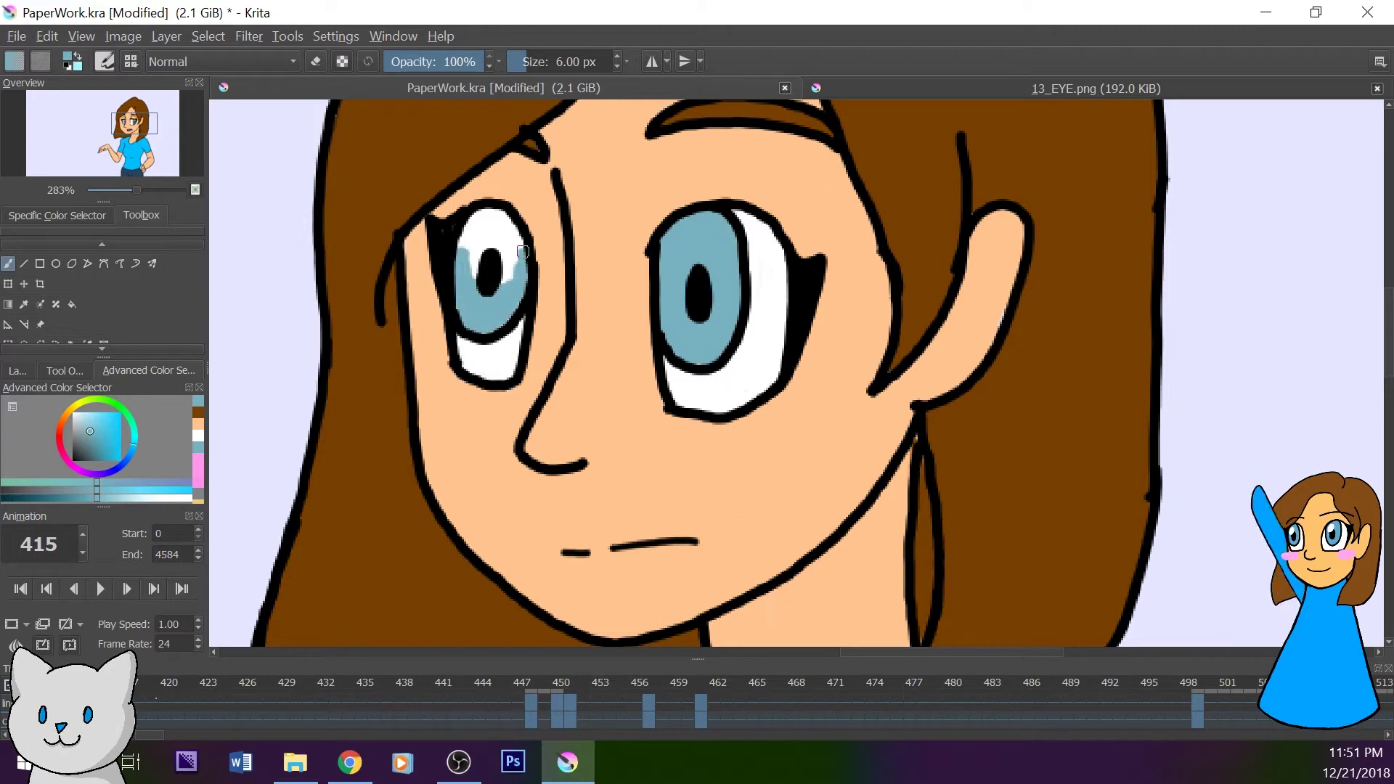
- Go back to frame 408 and fill both irises with grey-blue
left_click(48, 588)
mouse_move(513, 313)
left_mouse_down()
mouse_move(522, 246)
mouse_move(476, 227)
mouse_move(478, 298)
mouse_move(511, 309)
left_mouse_up()
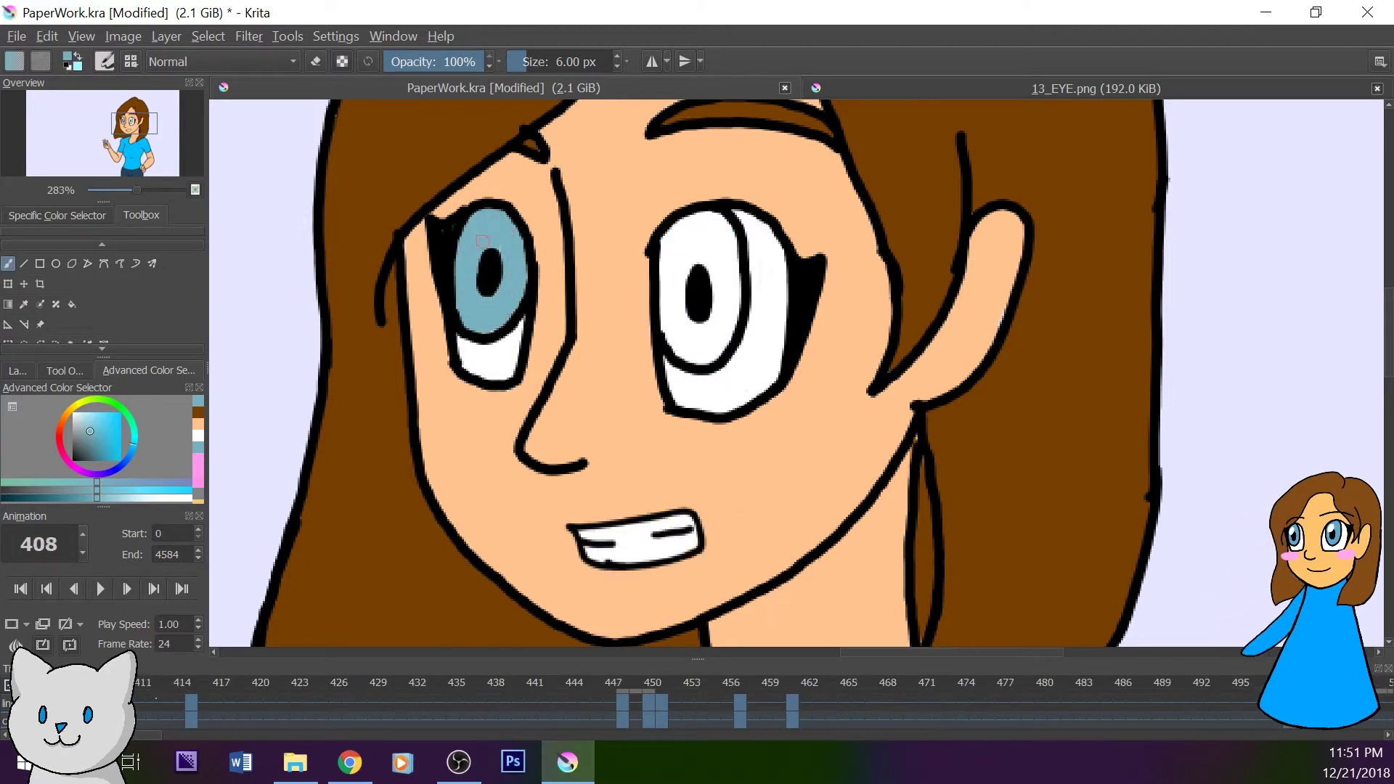
left_click_drag(678, 272, 691, 354)
mouse_move(736, 299)
left_mouse_down()
mouse_move(718, 217)
mouse_move(661, 312)
mouse_move(697, 232)
mouse_move(693, 356)
mouse_move(736, 287)
mouse_move(722, 220)
mouse_move(693, 302)
left_mouse_up()
- Paint the irises grey-blue on the keyframe before 408 and on frame 396
key("comma")
mouse_move(464, 217)
left_mouse_down()
mouse_move(472, 330)
mouse_move(526, 232)
mouse_move(516, 269)
left_mouse_up()
key("comma")
left_click_drag(680, 237, 711, 360)
mouse_move(464, 214)
left_mouse_down()
mouse_move(473, 327)
mouse_move(523, 232)
mouse_move(515, 285)
left_mouse_up()
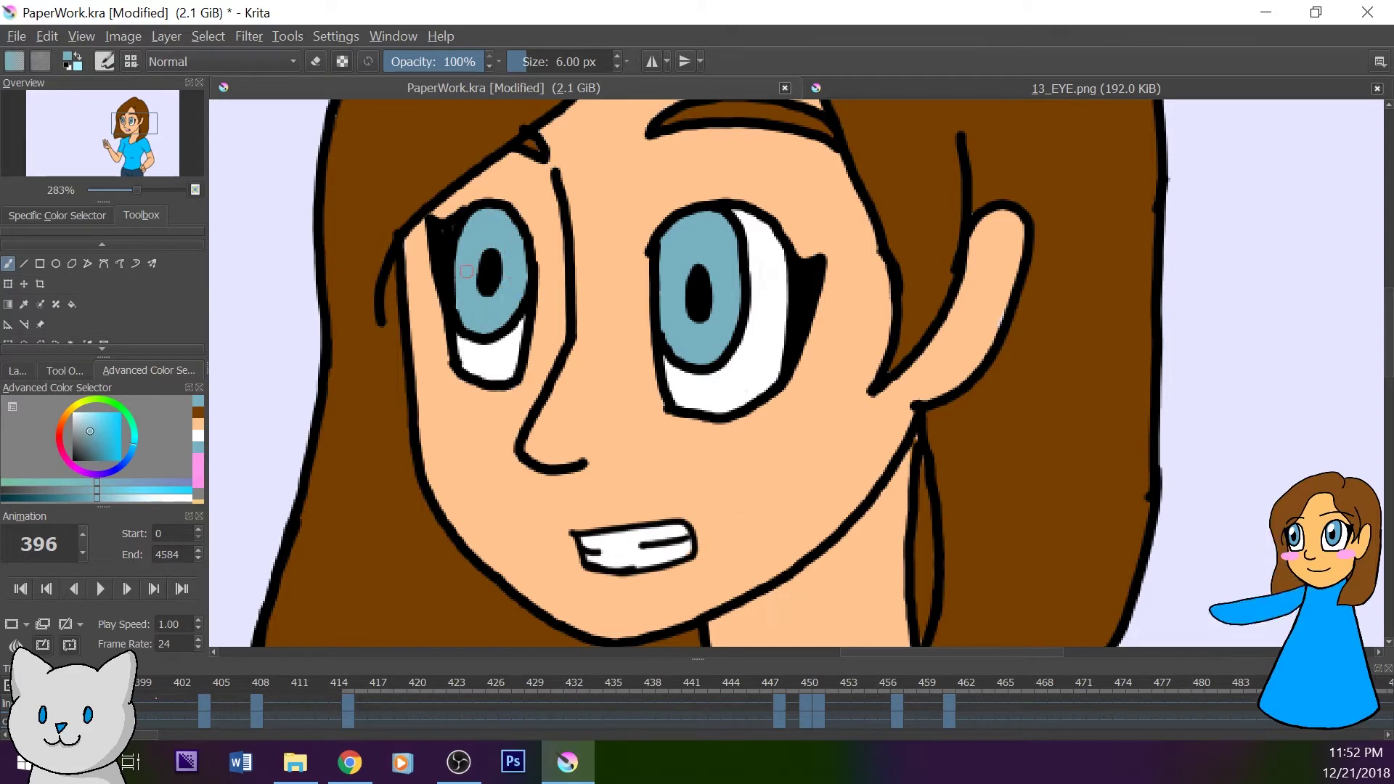
- Go back to frame 389 and paint both irises grey-blue
key("comma")
left_click_drag(664, 217, 715, 348)
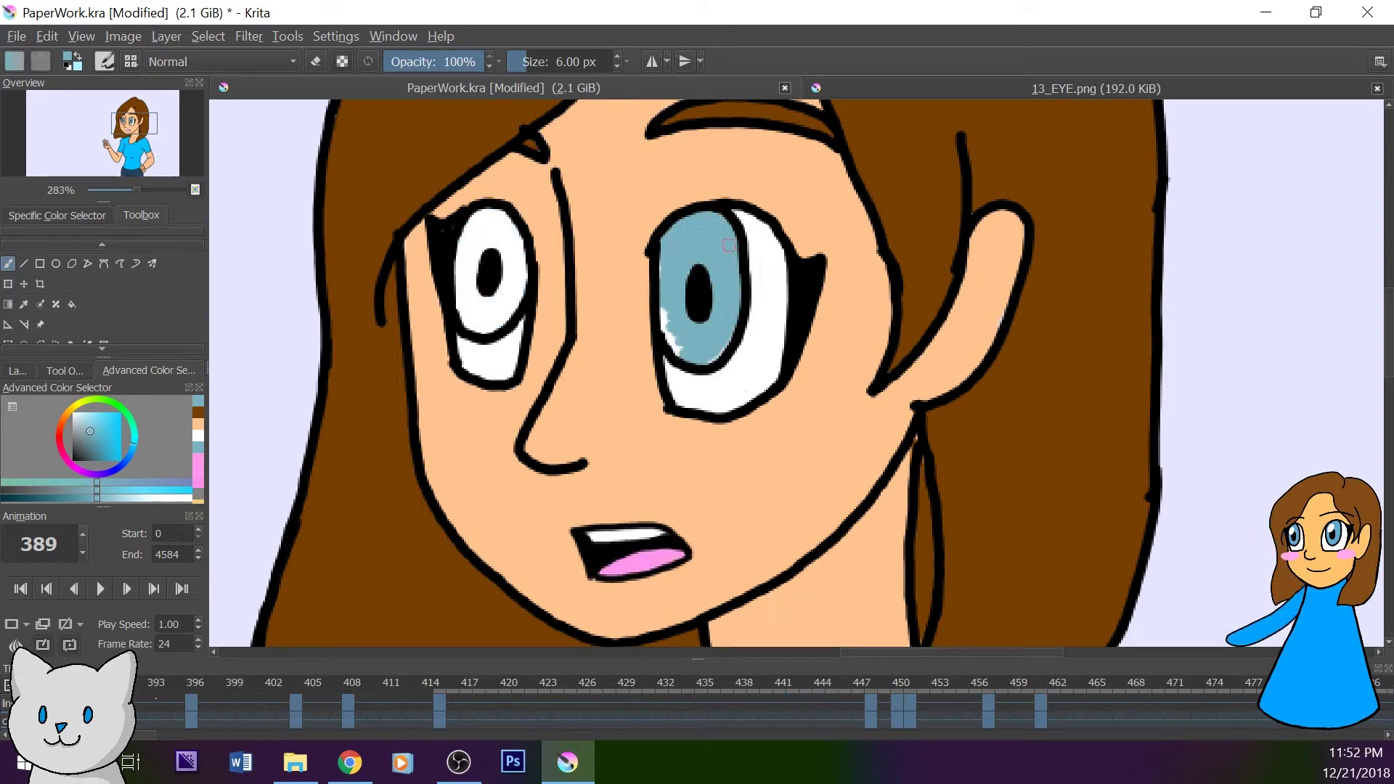
mouse_move(464, 238)
left_mouse_down()
mouse_move(496, 289)
mouse_move(472, 240)
mouse_move(485, 297)
mouse_move(512, 290)
left_mouse_up()
- Go back to frame 387 and paint both irises grey-blue
key("comma")
mouse_move(675, 229)
left_mouse_down()
mouse_move(686, 335)
mouse_move(715, 342)
left_mouse_up()
mouse_move(717, 292)
left_mouse_down()
mouse_move(682, 277)
mouse_move(693, 282)
mouse_move(731, 245)
left_mouse_up()
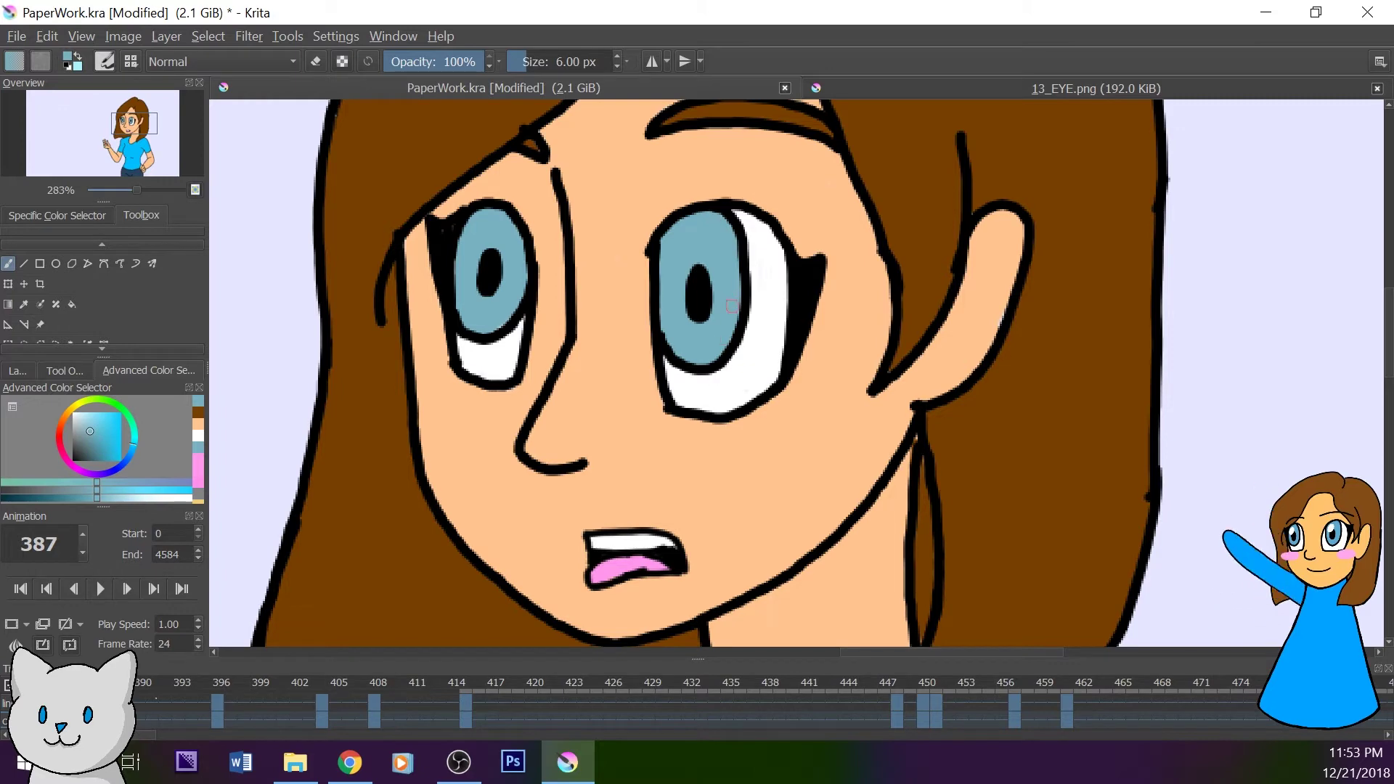
- Paint both irises grey-blue on the keyframe before 387
key("comma")
mouse_move(468, 218)
left_mouse_down()
mouse_move(483, 327)
mouse_move(501, 206)
mouse_move(511, 292)
left_mouse_up()
mouse_move(668, 280)
left_mouse_down()
mouse_move(679, 359)
mouse_move(731, 311)
left_mouse_up()
mouse_move(680, 204)
left_mouse_down()
mouse_move(693, 290)
mouse_move(677, 230)
left_mouse_up()
- Go back to frame 381 and paint both irises grey-blue
key("comma")
mouse_move(469, 218)
left_mouse_down()
mouse_move(475, 323)
mouse_move(521, 248)
left_mouse_up()
mouse_move(668, 241)
left_mouse_down()
mouse_move(679, 348)
mouse_move(706, 357)
mouse_move(730, 318)
mouse_move(716, 277)
mouse_move(732, 244)
mouse_move(693, 252)
left_mouse_up()
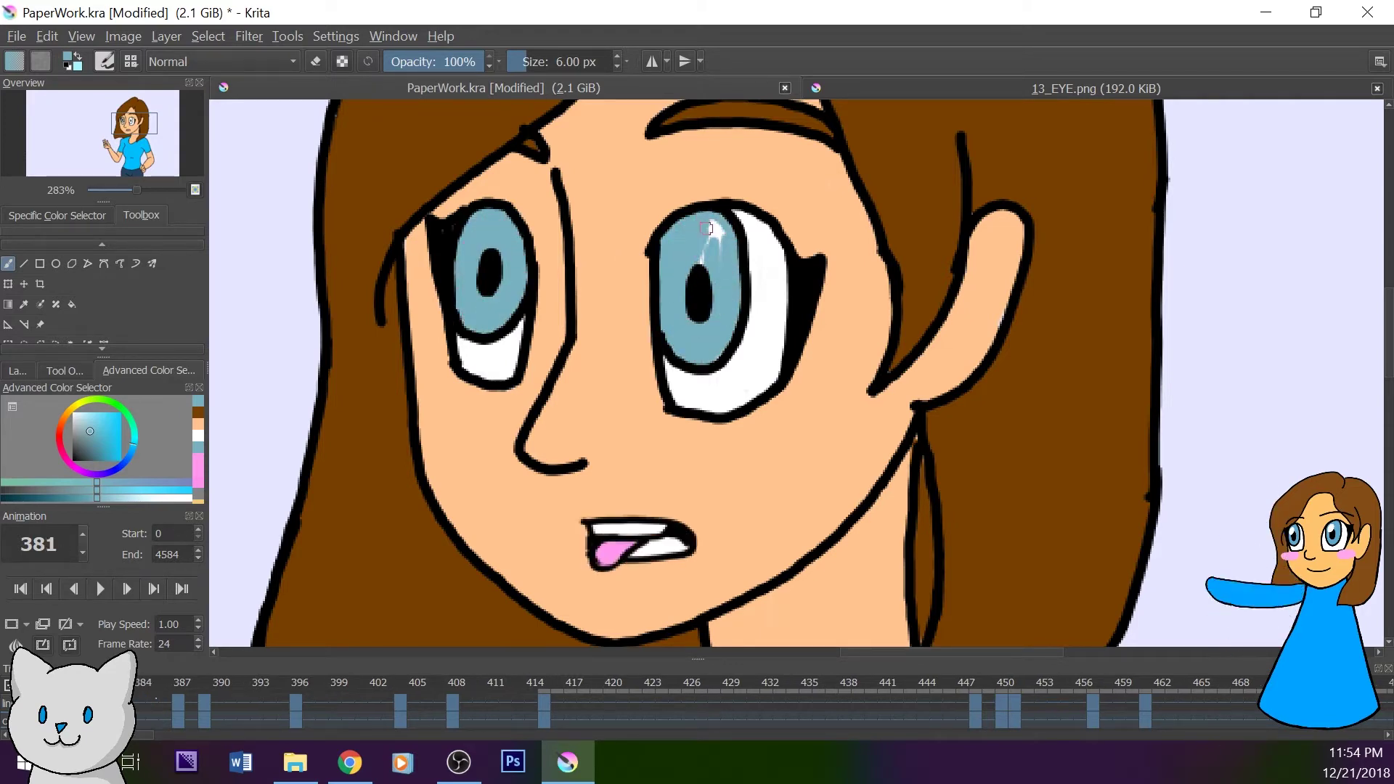
- Go back to frame 379 and fill both irises with grey-blue
left_click(47, 589)
mouse_move(461, 283)
left_mouse_down()
mouse_move(501, 330)
mouse_move(527, 239)
mouse_move(515, 218)
left_mouse_up()
mouse_move(675, 231)
left_mouse_down()
mouse_move(680, 315)
mouse_move(719, 341)
mouse_move(720, 214)
left_mouse_up()
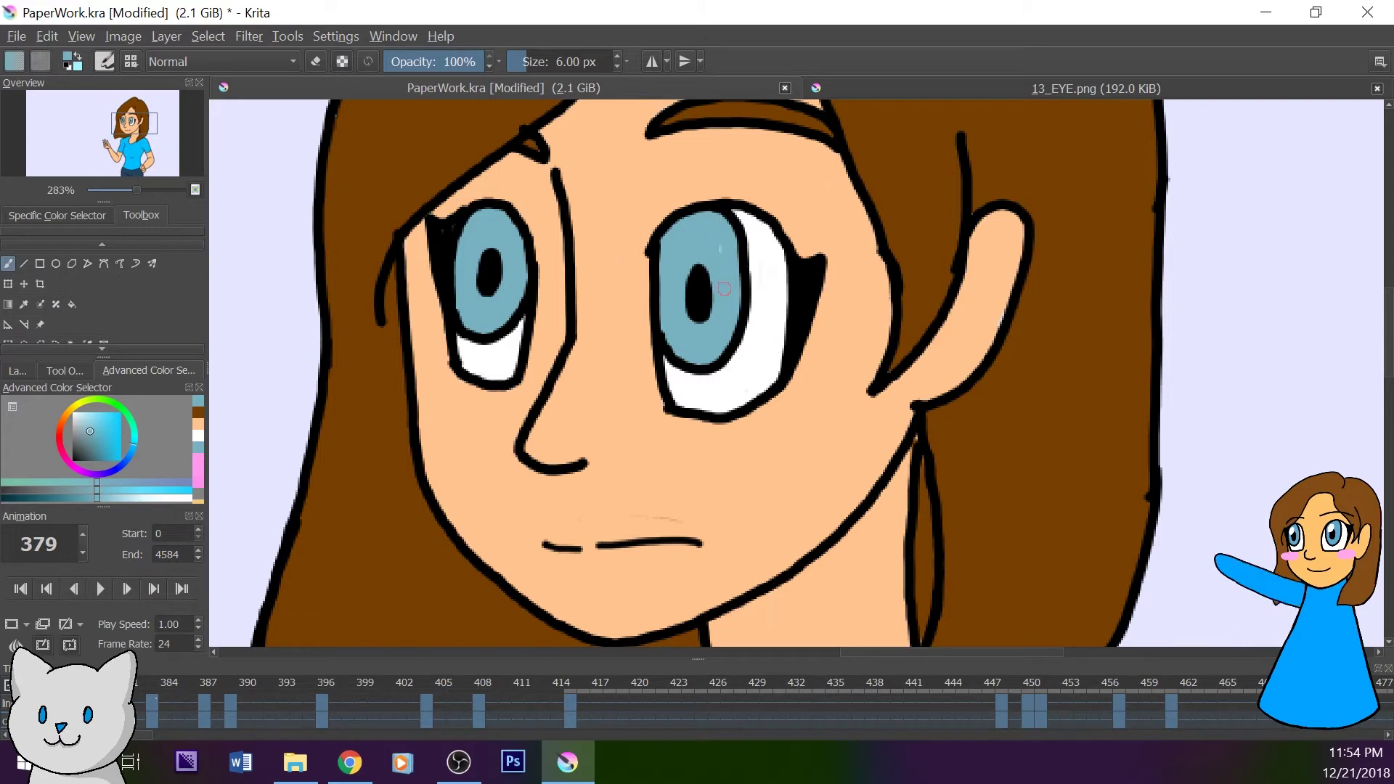
- Continue painting the irises grey-blue on the keyframes back to frame 374
left_click(55, 589)
mouse_move(465, 268)
left_mouse_down()
mouse_move(490, 323)
mouse_move(515, 225)
mouse_move(483, 247)
mouse_move(508, 280)
mouse_move(472, 323)
mouse_move(526, 305)
mouse_move(472, 244)
left_mouse_up()
left_click(46, 589)
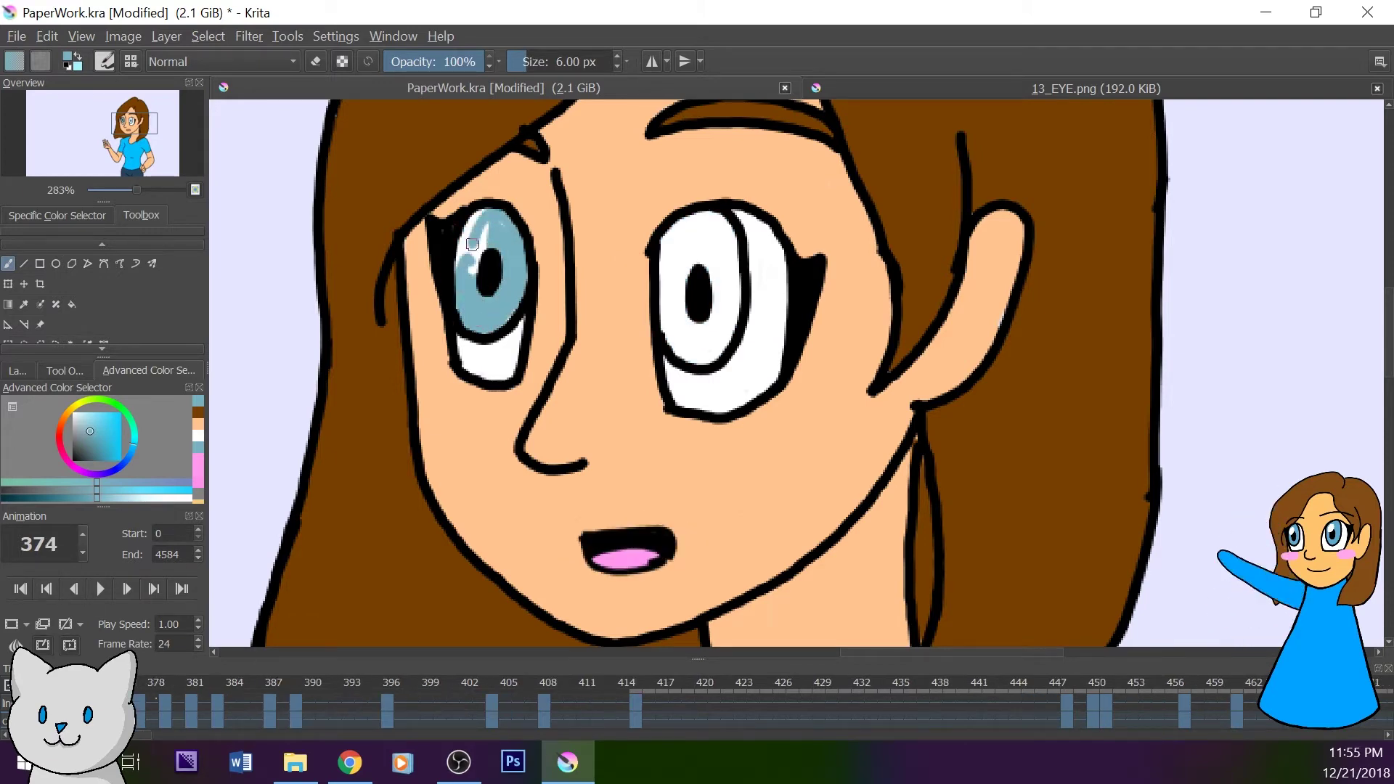
mouse_move(664, 233)
left_mouse_down()
mouse_move(697, 361)
mouse_move(737, 290)
mouse_move(679, 239)
mouse_move(725, 228)
left_mouse_up()
- Paint both irises grey-blue on the keyframe before 374
left_click(47, 588)
mouse_move(468, 218)
left_mouse_down()
mouse_move(472, 323)
mouse_move(526, 286)
mouse_move(469, 274)
left_mouse_up()
mouse_move(682, 280)
left_mouse_down()
mouse_move(700, 348)
mouse_move(671, 226)
mouse_move(710, 356)
mouse_move(755, 248)
left_mouse_up()
mouse_move(719, 294)
left_mouse_down()
mouse_move(730, 206)
mouse_move(665, 269)
mouse_move(694, 363)
mouse_move(734, 275)
mouse_move(678, 272)
mouse_move(710, 233)
left_mouse_up()
- Paint both irises grey-blue on frames 365 and 363
left_click(47, 588)
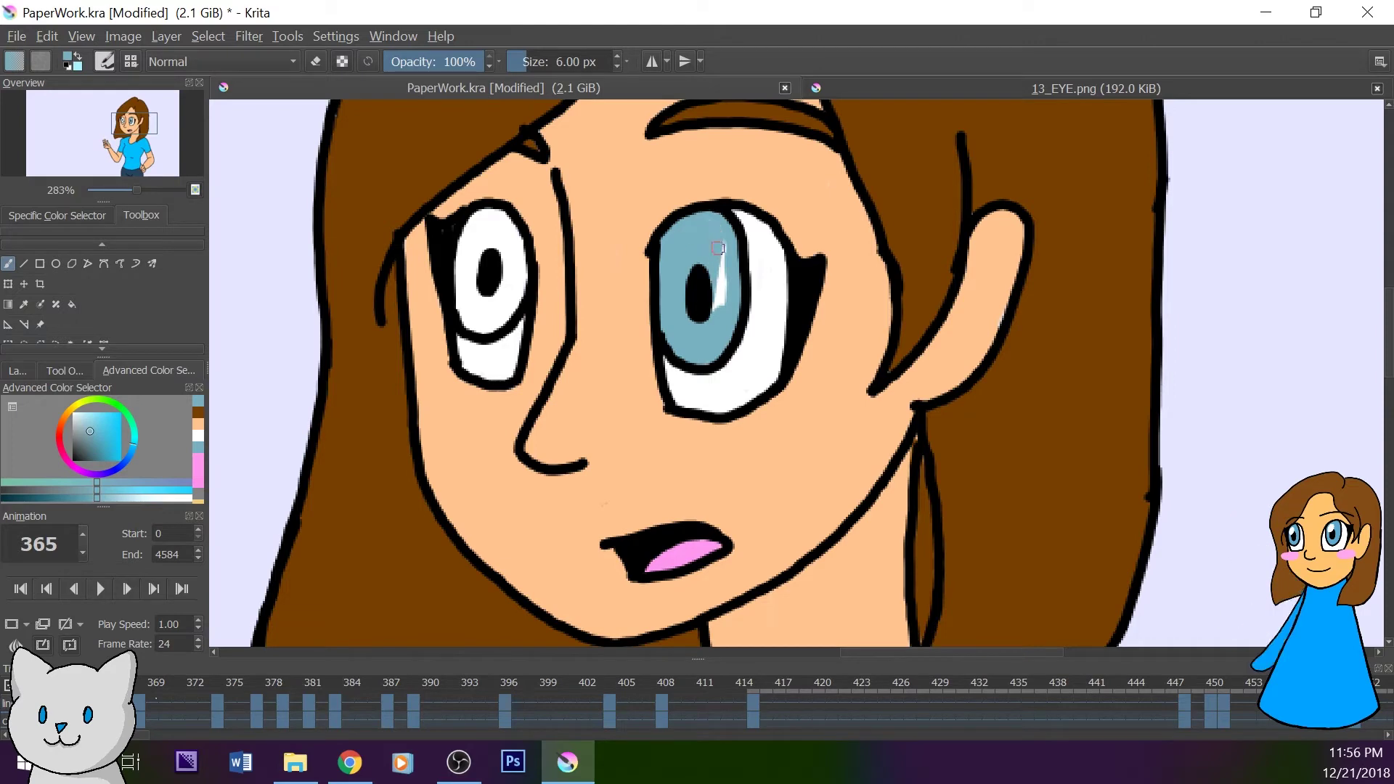
mouse_move(474, 242)
left_mouse_down()
mouse_move(508, 319)
mouse_move(465, 266)
left_mouse_up()
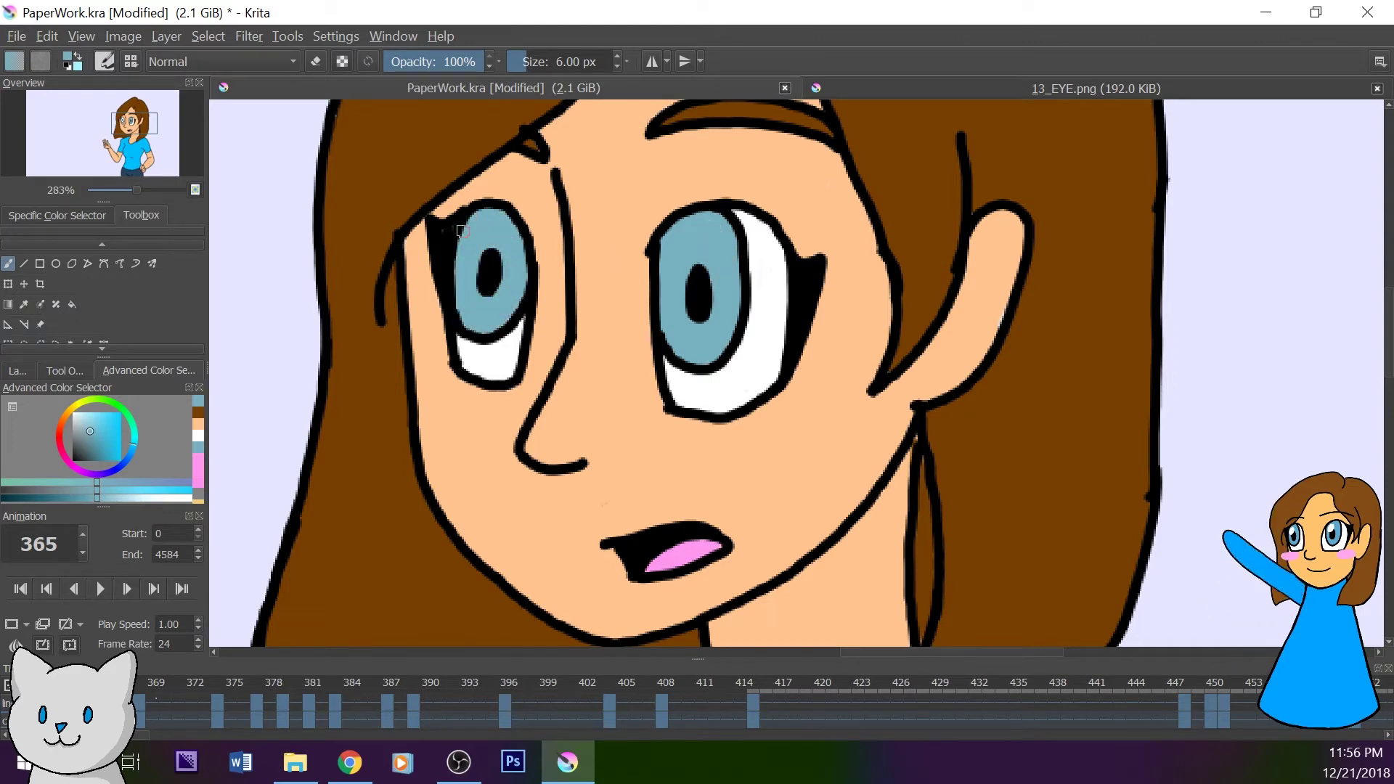
left_click(74, 588)
left_click(73, 588)
mouse_move(678, 271)
left_mouse_down()
mouse_move(668, 334)
mouse_move(697, 355)
mouse_move(726, 272)
mouse_move(689, 233)
mouse_move(722, 291)
left_mouse_up()
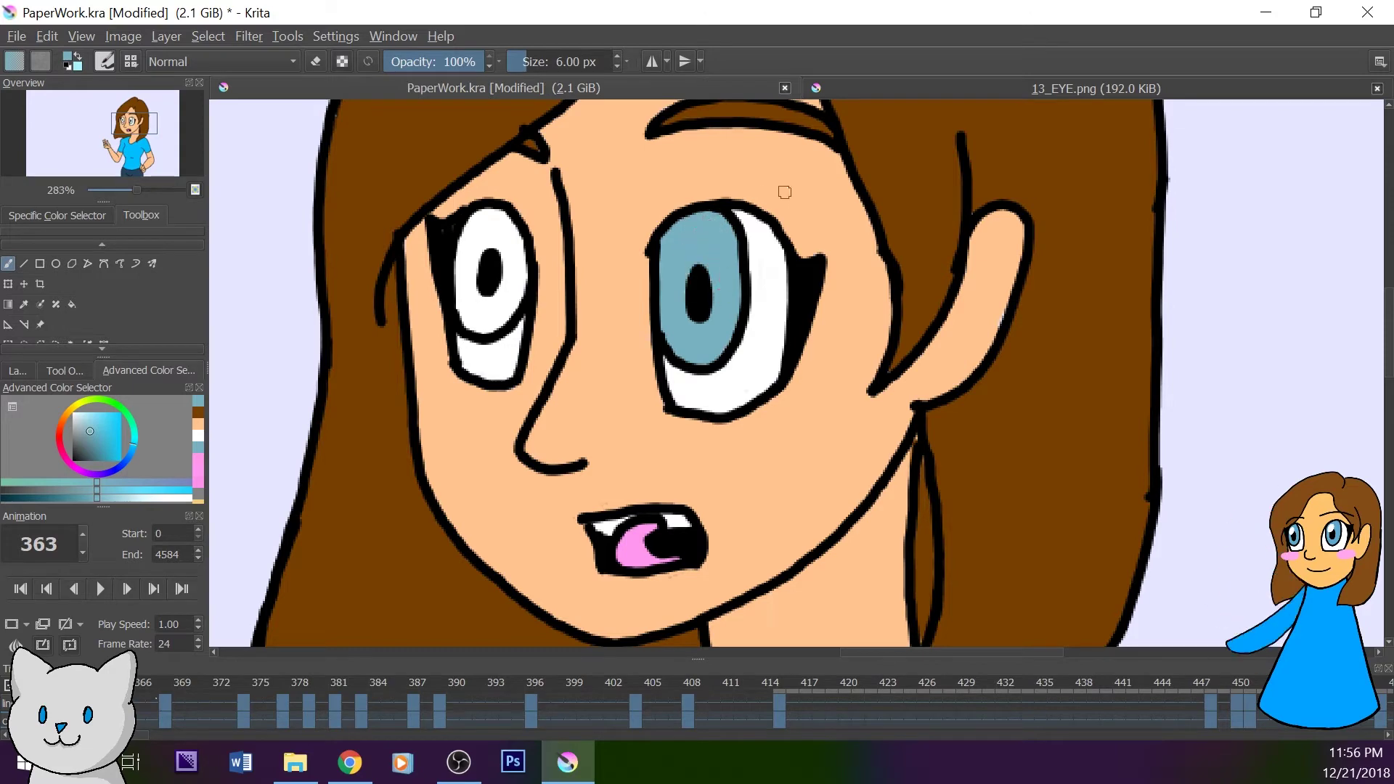
mouse_move(501, 225)
left_mouse_down()
mouse_move(461, 276)
mouse_move(525, 288)
left_mouse_up()
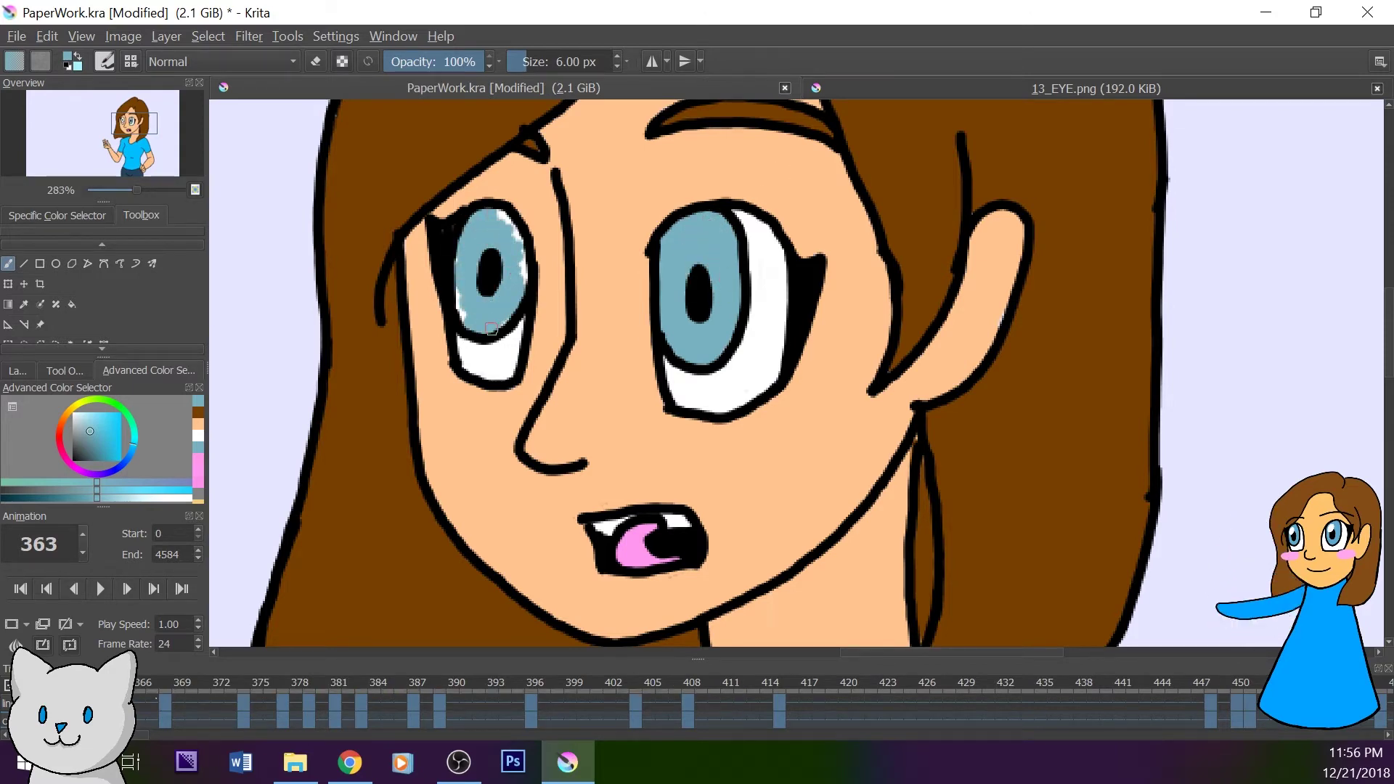
- Go back to frame 361, with the stitched mouth, and paint both irises grey-blue
double_click(75, 589)
left_click_drag(665, 232, 685, 315)
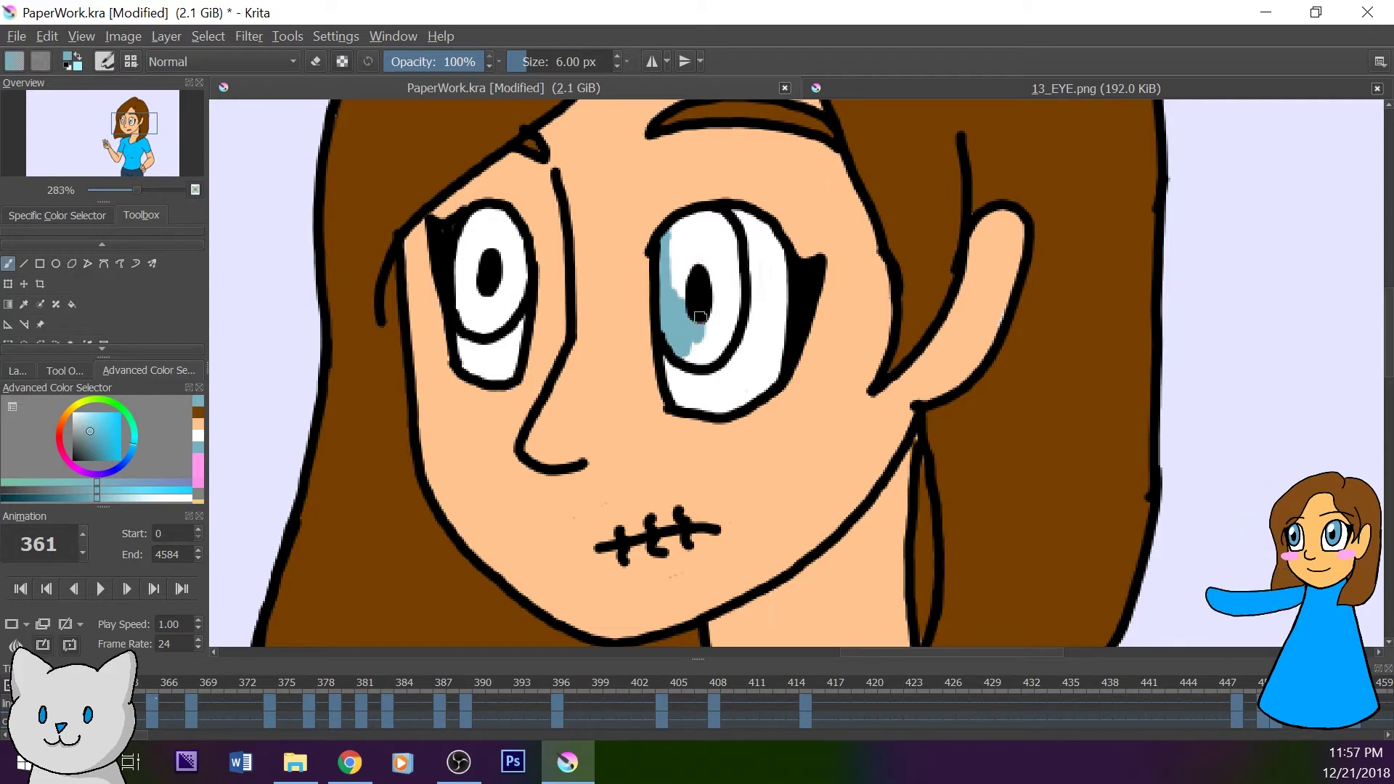
left_click_drag(733, 275, 734, 253)
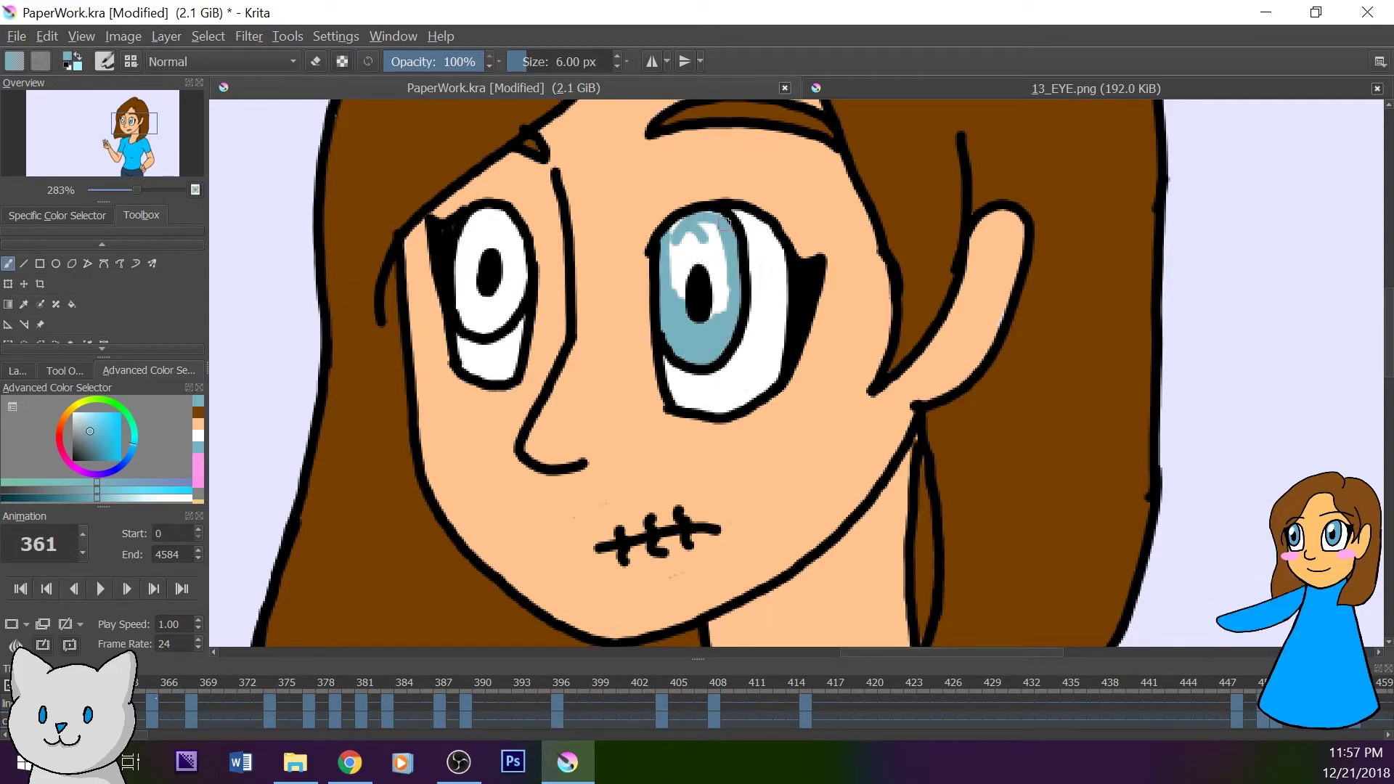
left_click_drag(685, 234, 722, 305)
mouse_move(468, 217)
left_mouse_down()
mouse_move(465, 319)
mouse_move(521, 285)
left_mouse_up()
mouse_move(488, 216)
left_mouse_down()
mouse_move(474, 249)
mouse_move(496, 319)
mouse_move(479, 221)
mouse_move(507, 272)
left_mouse_up()
- Paint the irises grey-blue on frames 358 and 355
key("Left")
key("Left")
key("Left")
mouse_move(671, 294)
left_mouse_down()
mouse_move(704, 348)
mouse_move(729, 254)
mouse_move(681, 224)
left_mouse_up()
left_click(48, 592)
mouse_move(671, 276)
left_mouse_down()
mouse_move(682, 341)
mouse_move(734, 298)
mouse_move(675, 218)
mouse_move(730, 291)
left_mouse_up()
mouse_move(505, 201)
left_mouse_down()
mouse_move(472, 327)
mouse_move(519, 233)
mouse_move(465, 218)
mouse_move(519, 287)
left_mouse_up()
- Go back to frame 351 and paint both irises grey-blue
left_click(46, 588)
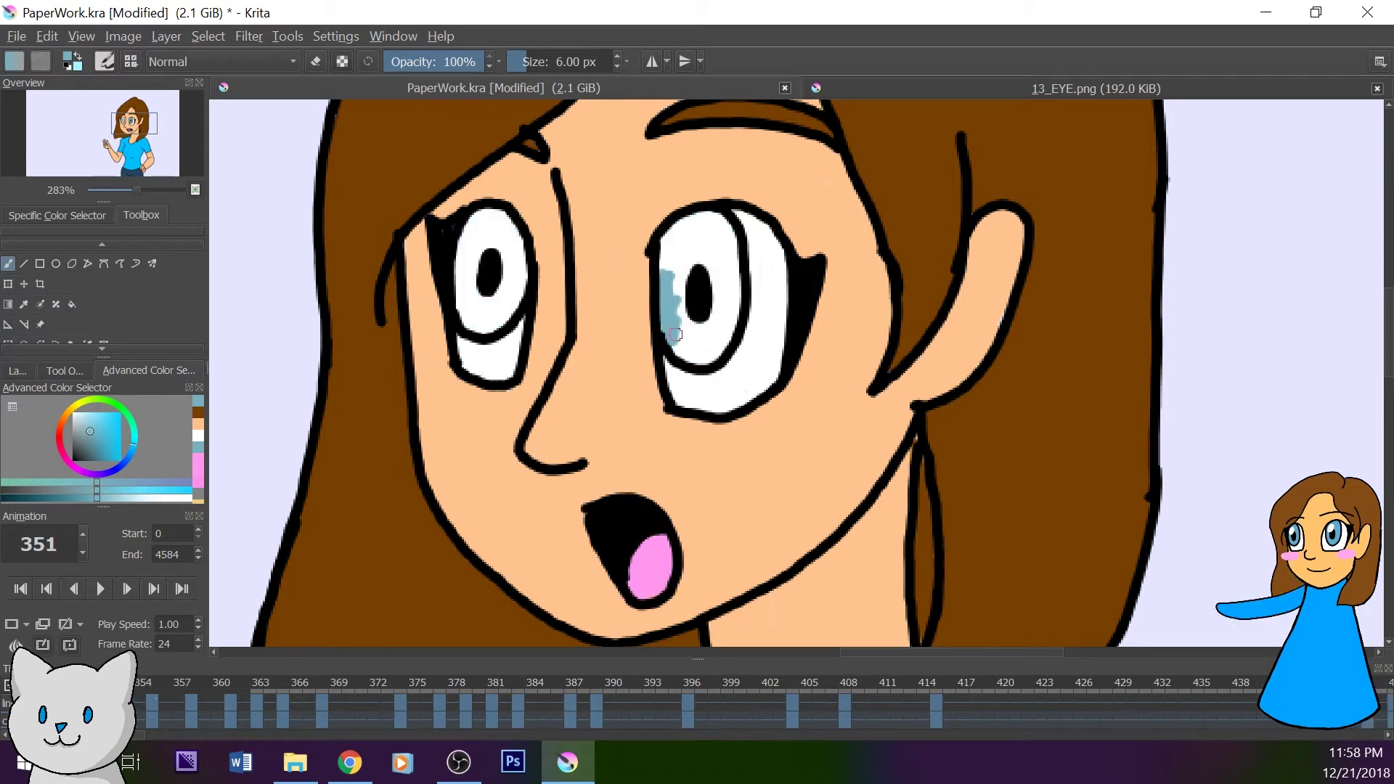
mouse_move(675, 334)
left_mouse_down()
mouse_move(722, 356)
mouse_move(729, 247)
mouse_move(671, 232)
mouse_move(677, 268)
mouse_move(708, 236)
left_mouse_up()
mouse_move(465, 236)
left_mouse_down()
mouse_move(472, 319)
mouse_move(523, 290)
mouse_move(494, 227)
left_mouse_up()
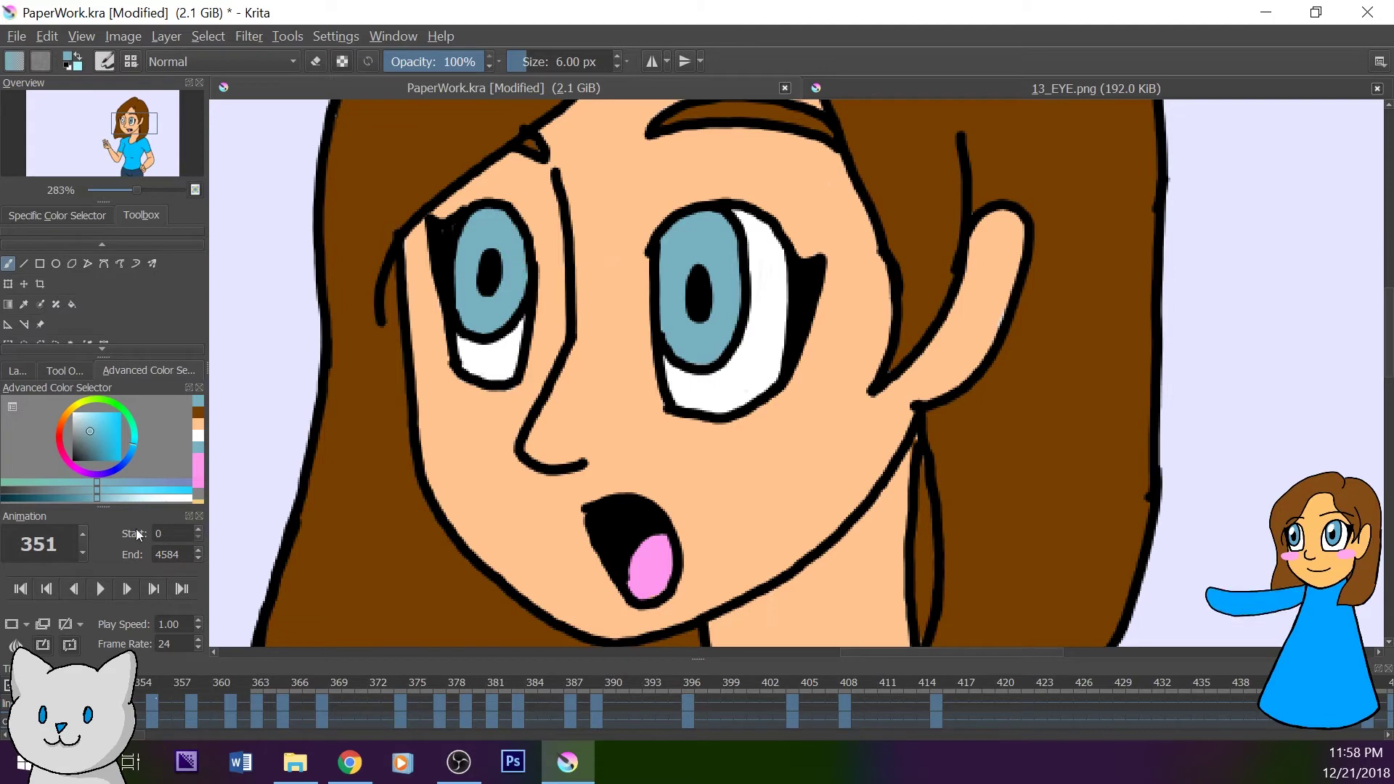
- Paint both irises grey-blue on the keyframe before 351
left_click(46, 588)
left_click_drag(666, 262, 665, 301)
mouse_move(685, 354)
left_mouse_down()
mouse_move(729, 276)
mouse_move(670, 243)
mouse_move(719, 327)
left_mouse_up()
mouse_move(467, 294)
left_mouse_down()
mouse_move(517, 305)
mouse_move(501, 218)
mouse_move(501, 259)
left_mouse_up()
- Go back to frame 348, select the white iris areas of both eyes and grow the selection
left_click(47, 588)
scroll(101, 317, "down", 1)
left_click(73, 330)
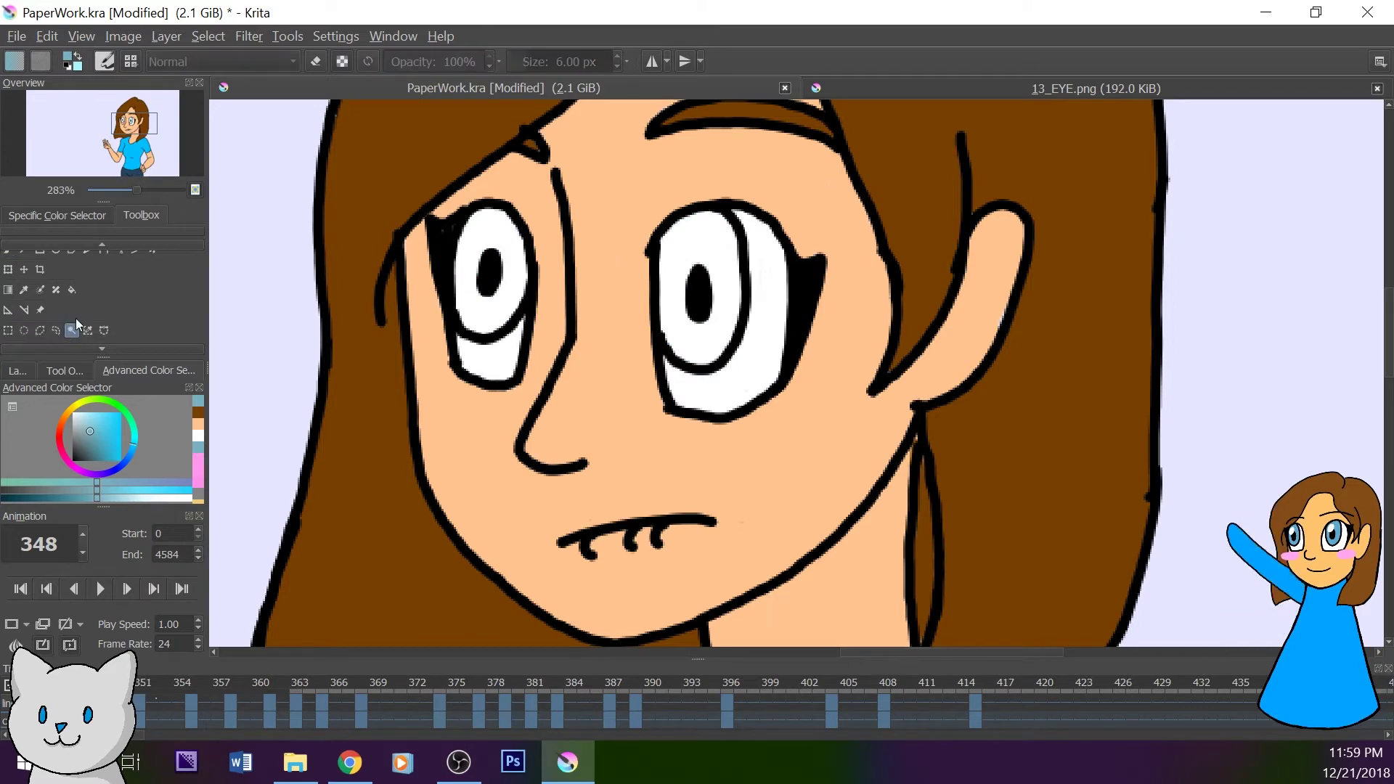
left_click(719, 320, "shift")
left_click(706, 308, "shift")
left_click(207, 36)
left_click(283, 396)
left_click(760, 429)
left_click(208, 36)
left_click(283, 398)
left_click(759, 429)
- Fill both selected irises with grey-blue on frame 348
left_click(8, 290)
left_click(56, 289)
left_click(72, 289)
left_click(515, 267)
left_click(679, 309)
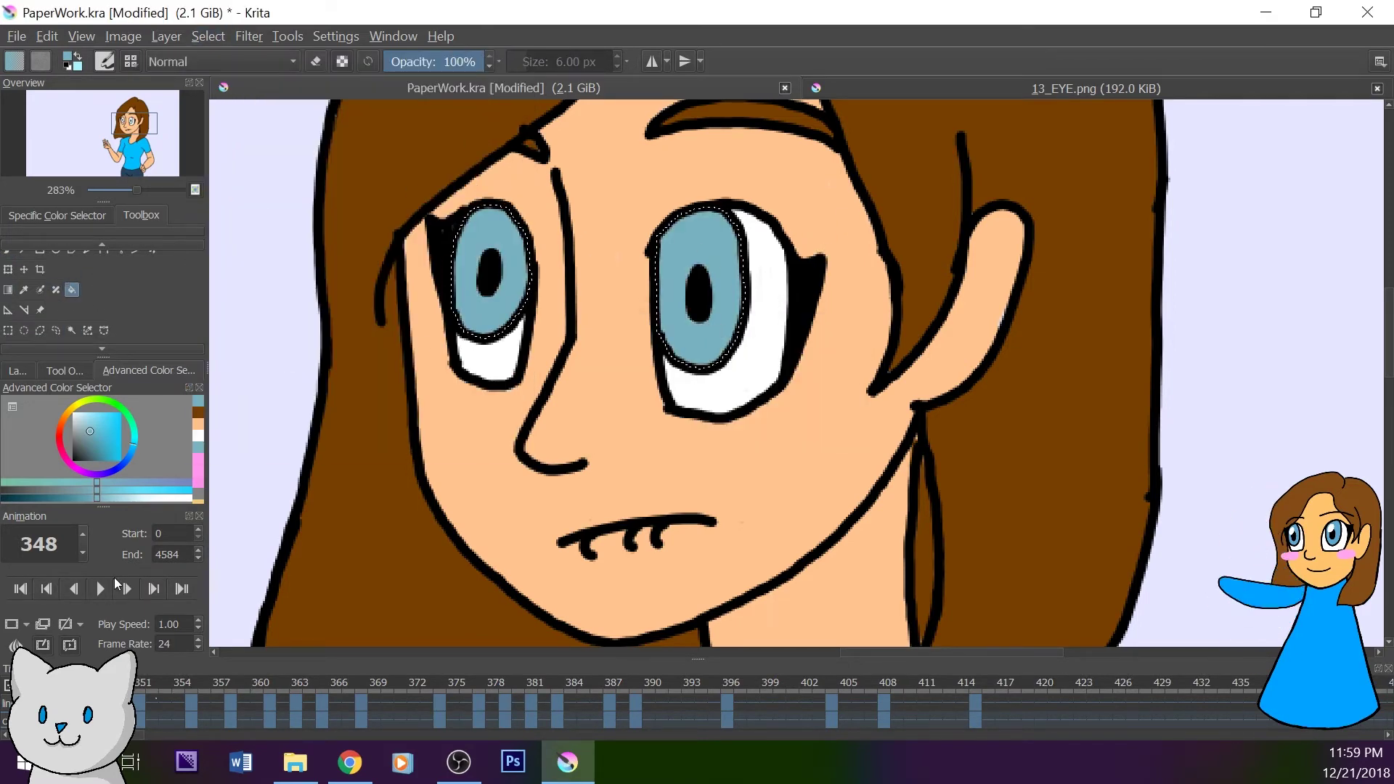
- Fill the selected irises grey-blue on the three keyframes before 348
left_click(47, 589)
left_click(679, 309)
left_click(512, 276)
left_click(47, 588)
left_click(679, 308)
left_click(512, 275)
left_click(46, 589)
left_click(679, 309)
- Clear the iris selection and go back to frame 33, with the smiling, waving character
left_click(46, 588)
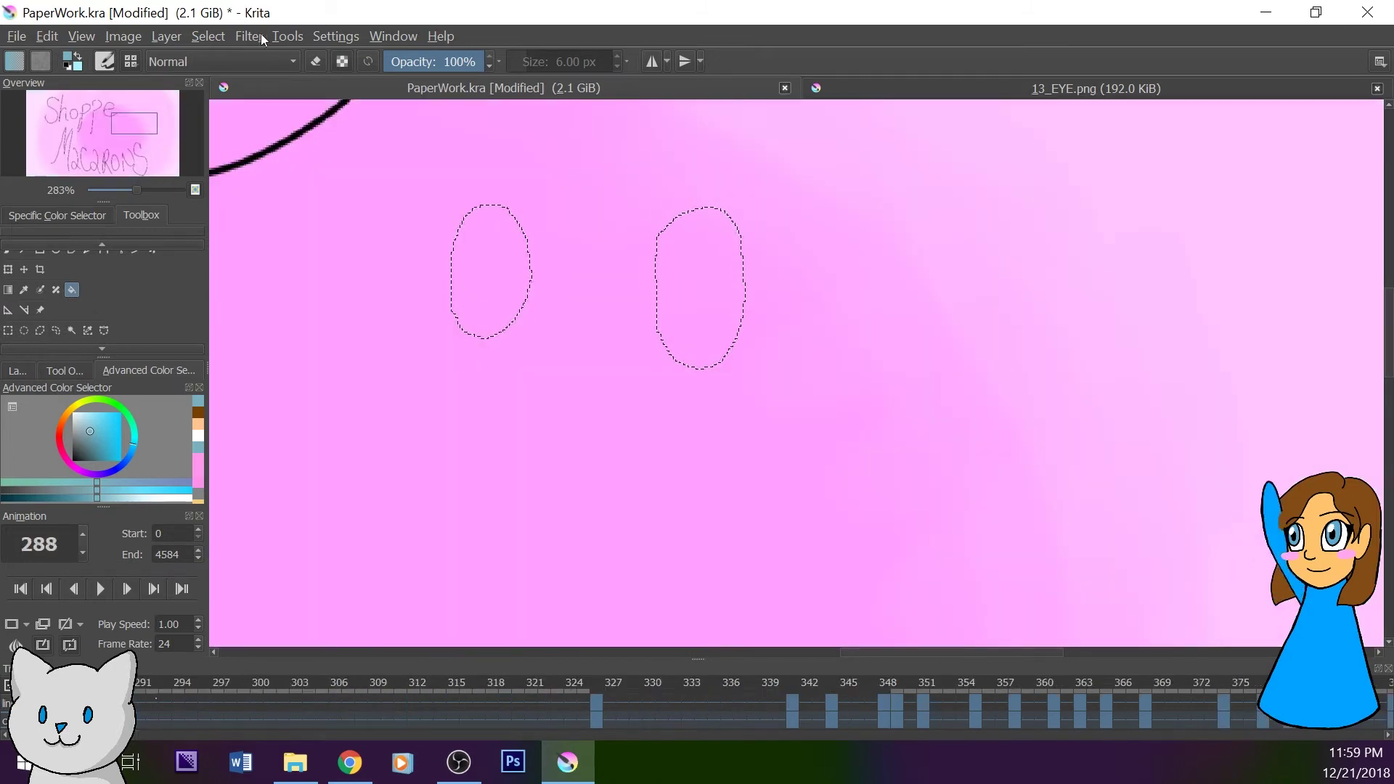
left_click(208, 36)
left_click(225, 82)
left_click(47, 588)
key("2")
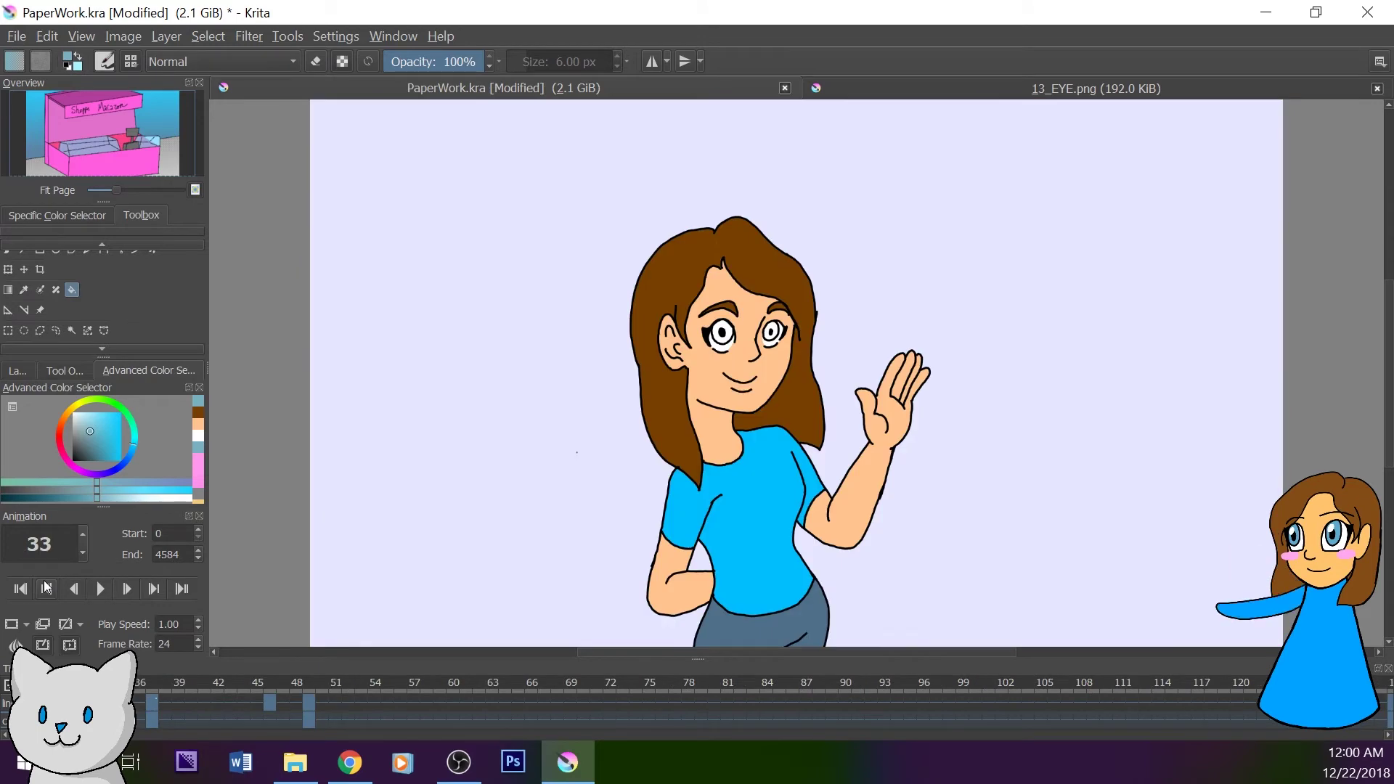
left_click(153, 589)
left_click(153, 589)
left_click(154, 589)
- Select the white iris areas of both eyes on frame 33 and grow the selection by 2 pixels
left_click(154, 190)
left_click(154, 190)
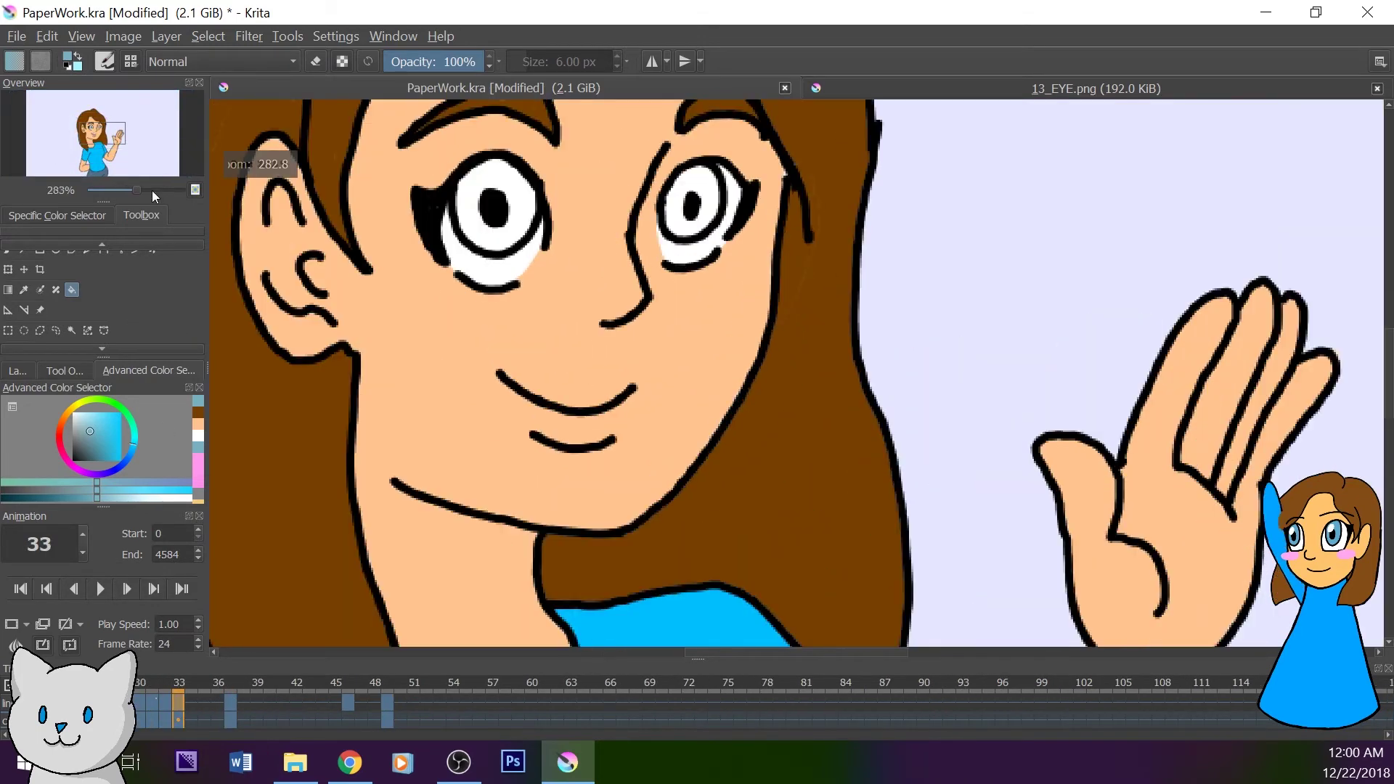
left_click(154, 190)
left_click_drag(116, 137, 115, 132)
left_click(72, 330)
left_click(465, 342)
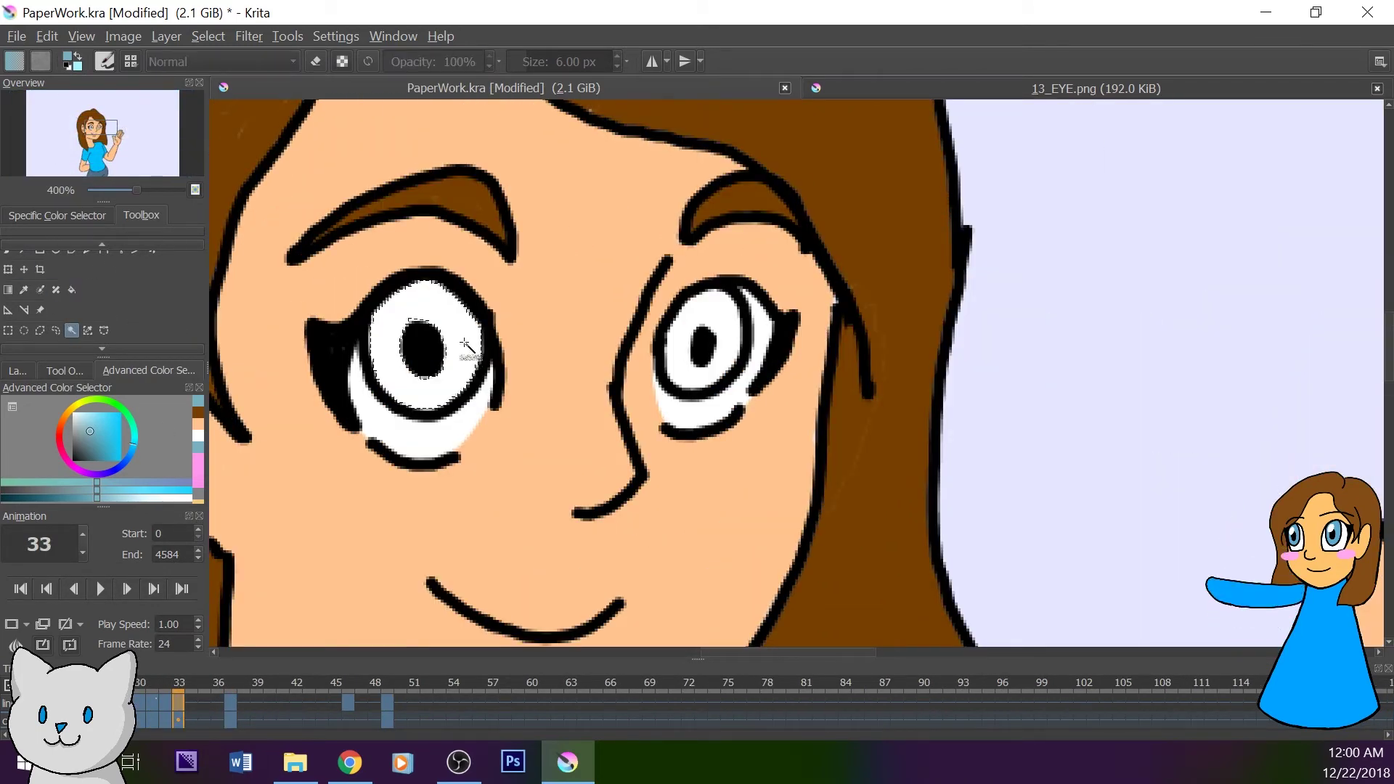
left_click(249, 36)
mouse_move(209, 37)
left_click(290, 379)
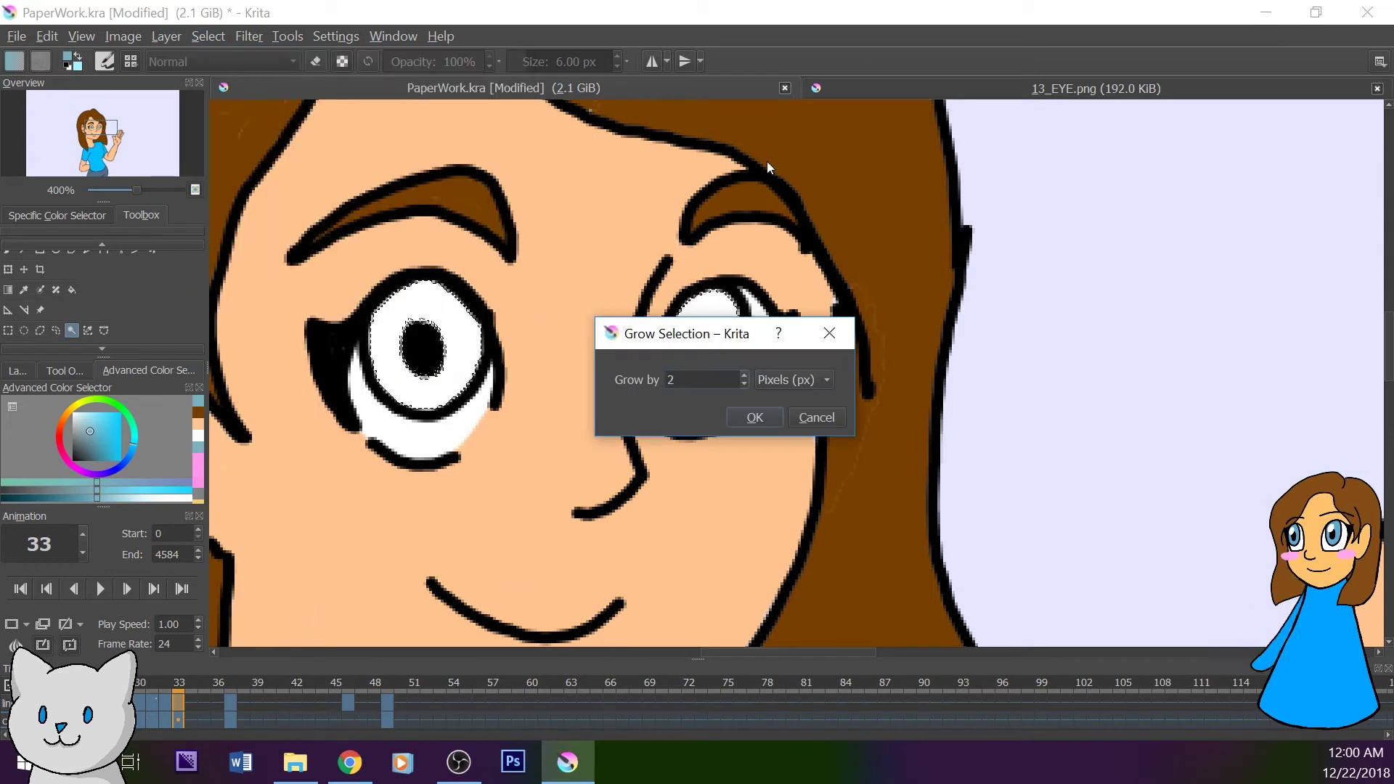
key("Return")
- Fill both selected irises grey-blue on the frames from 33 back to 27
left_click(71, 290)
key("Left")
key("Left")
key("Left")
key("Left")
key("Left")
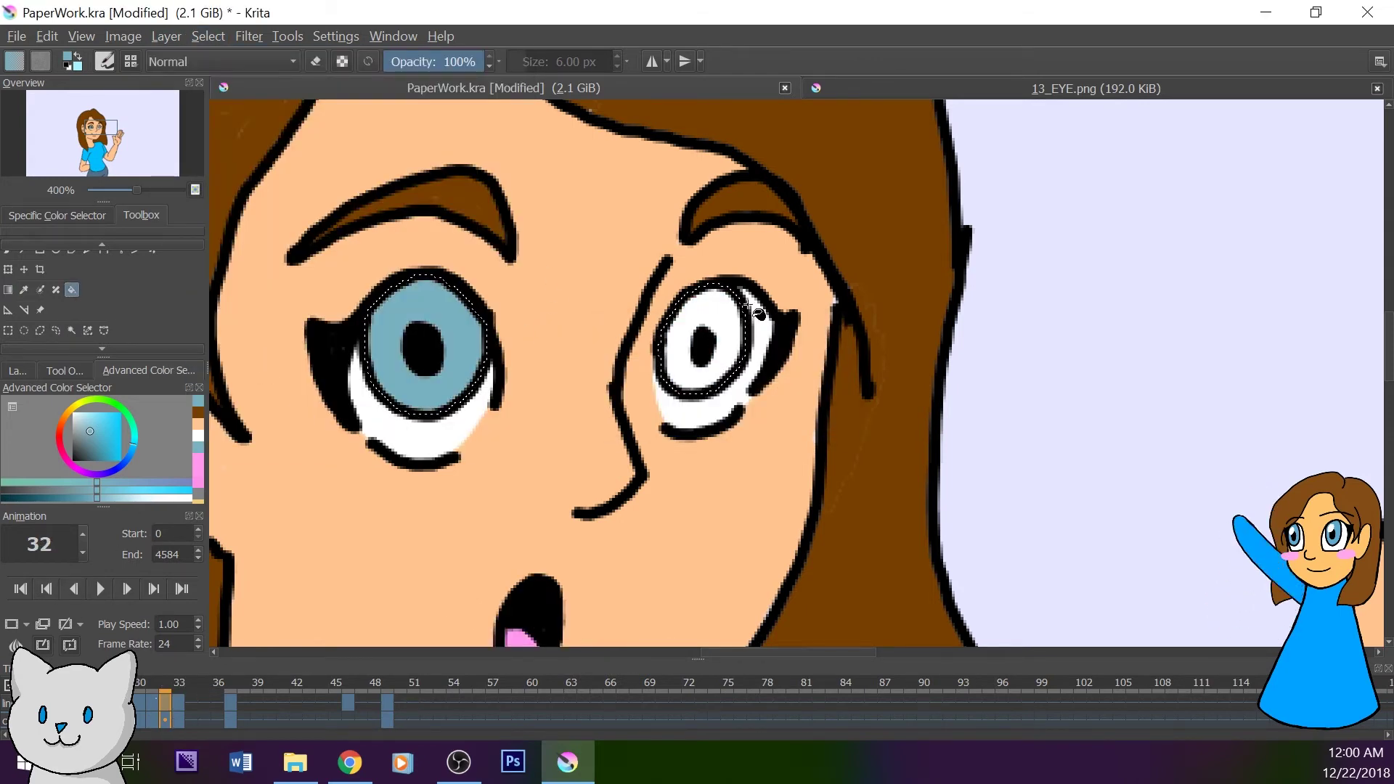
left_click(468, 368)
key("Left")
left_click(466, 363)
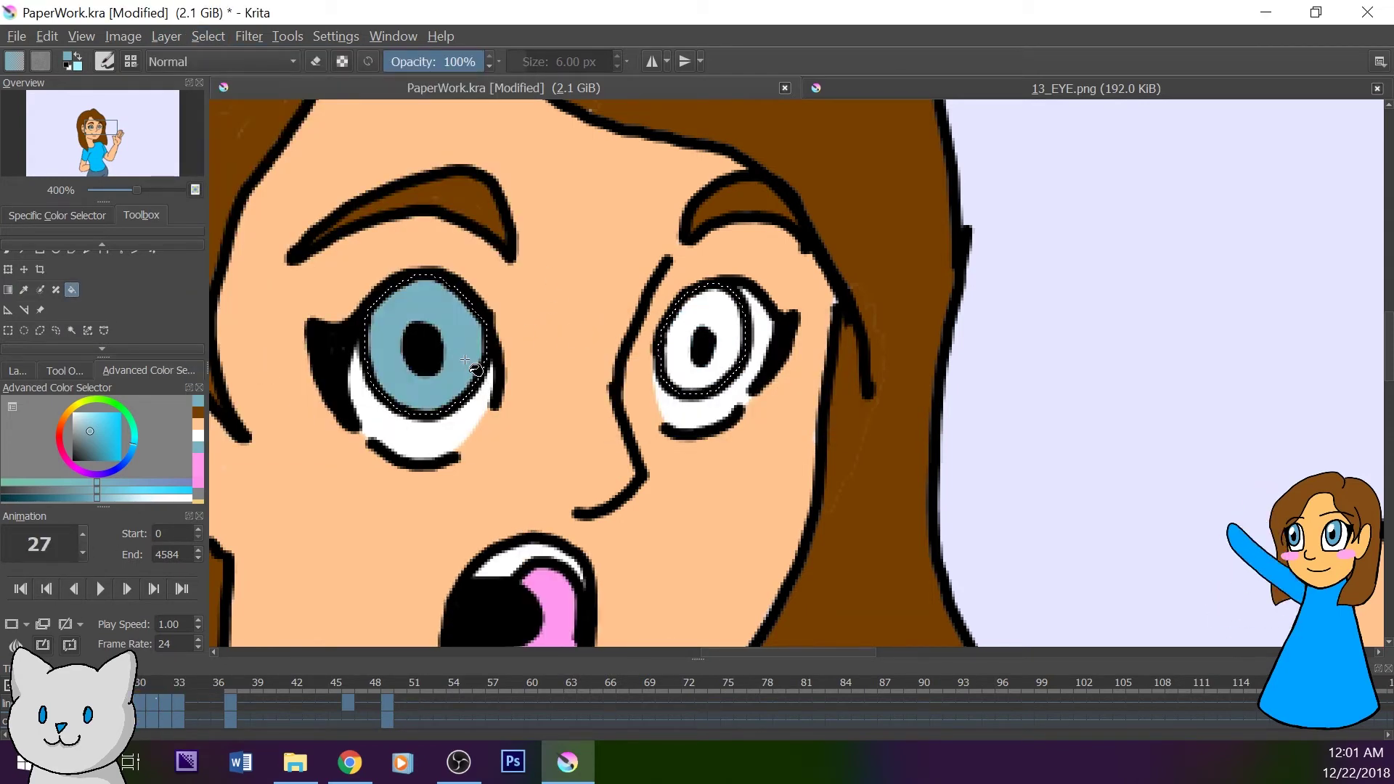
left_click(720, 350)
- Fill both irises grey-blue on frames 26 back to 23
key("Left")
left_click(477, 350)
key("Left")
left_click(727, 310)
key("Left")
key("Left")
left_click(467, 349)
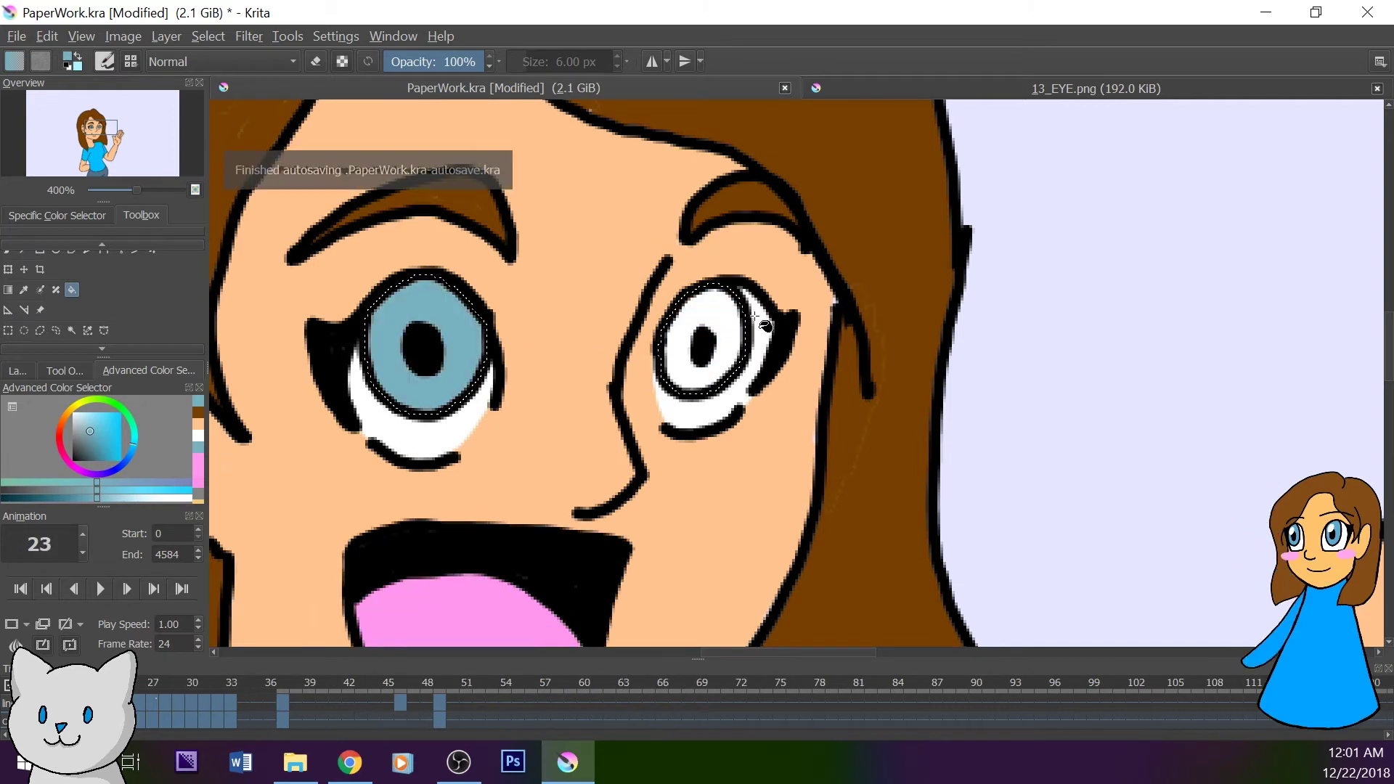
left_click(729, 317)
- Fill both irises grey-blue on the frames before 23, back to frame 19
key("Left")
left_click(466, 349)
left_click(683, 328)
key("Left")
key("Left")
left_click(466, 351)
key("Left")
key("Left")
left_click(469, 353)
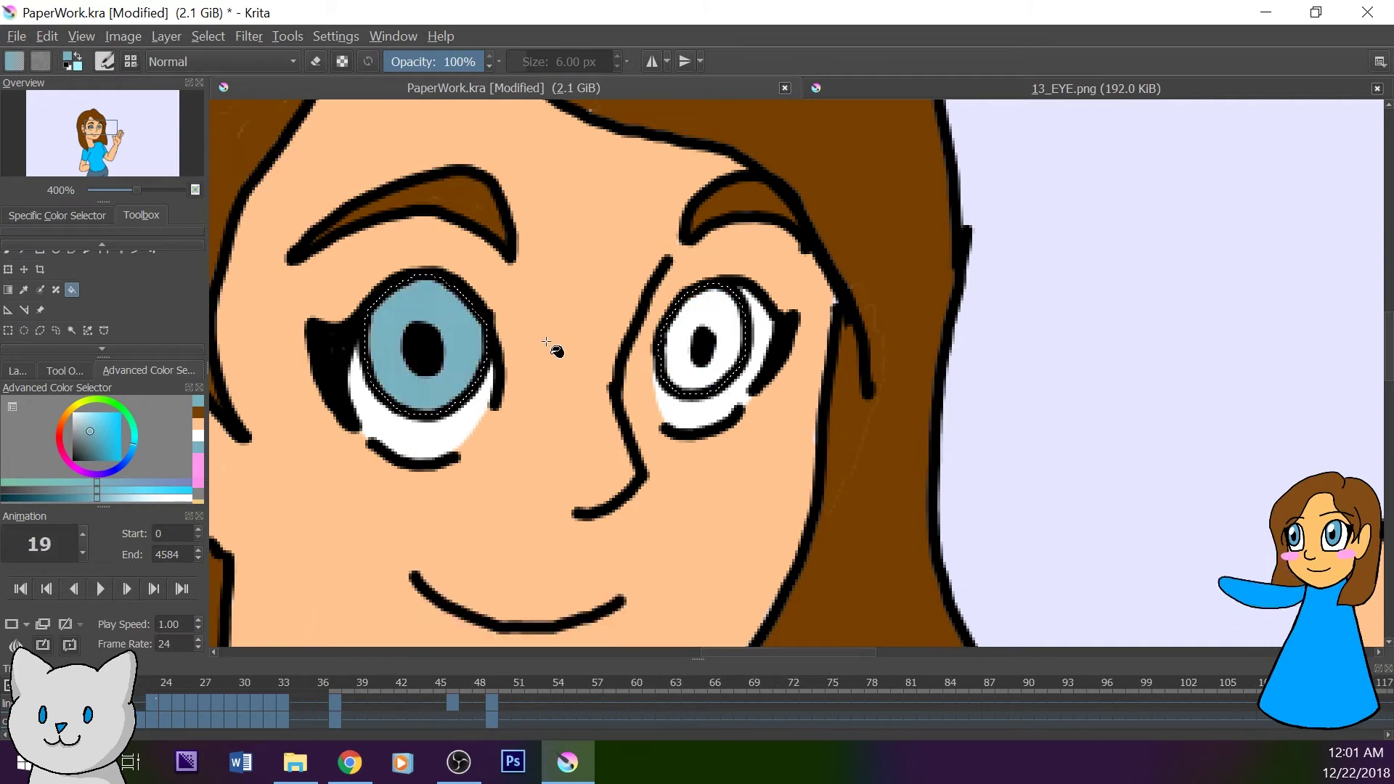
left_click(678, 357)
- Step back and forth through the frames around 19 to check the iris colour
key("Left")
key("Left")
key("Left")
key("Left")
key("Left")
key("Right")
key("Right")
key("Right")
key("Right")
key("Right")
key("Right")
key("Right")
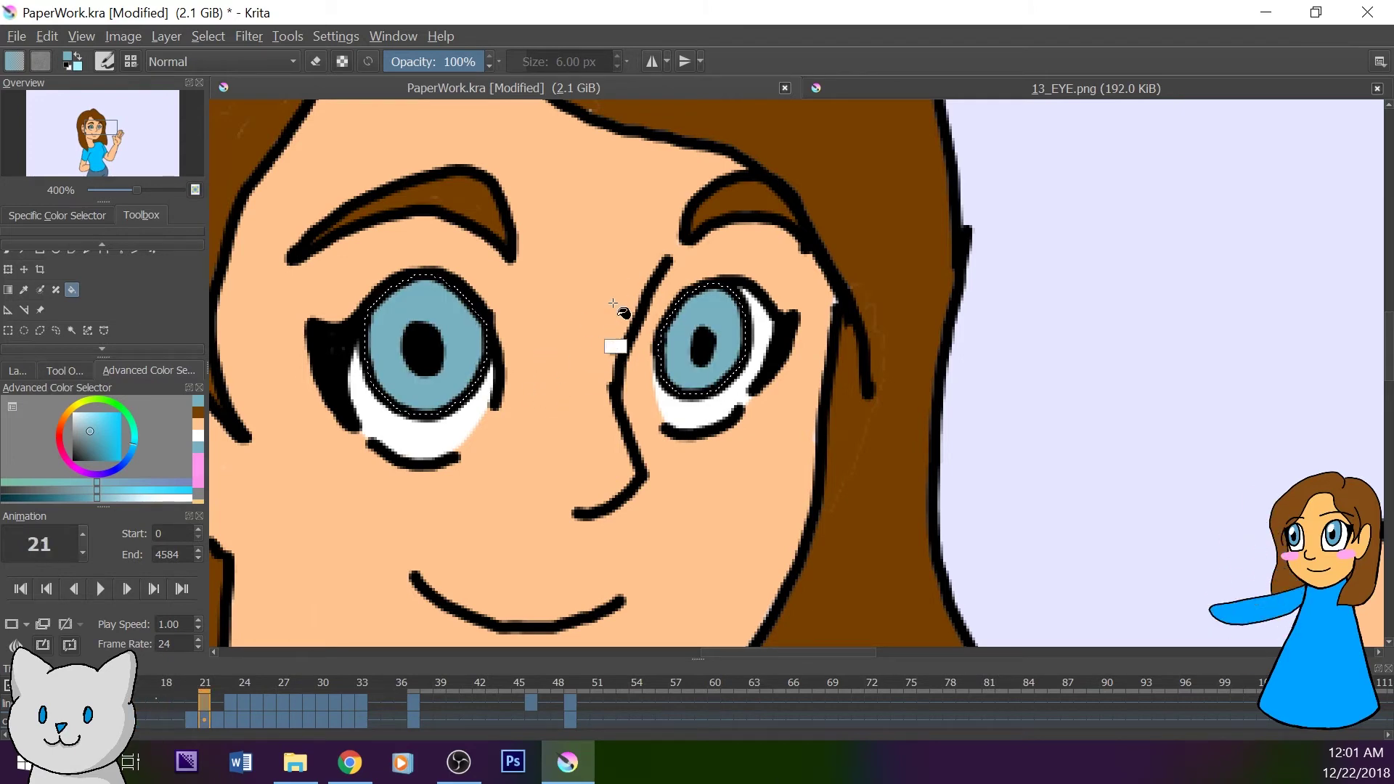
- Remove the extra keyframes that precede frame 23 in the timeline
left_click(191, 719)
right_click(206, 725)
left_click(243, 662)
left_click(218, 720)
right_click(220, 723)
left_click(256, 662)
left_click(228, 712)
- Go back to frame 0 and clear the iris selection
key("Left")
key("Left")
key("Left")
key("Left")
left_click(43, 589)
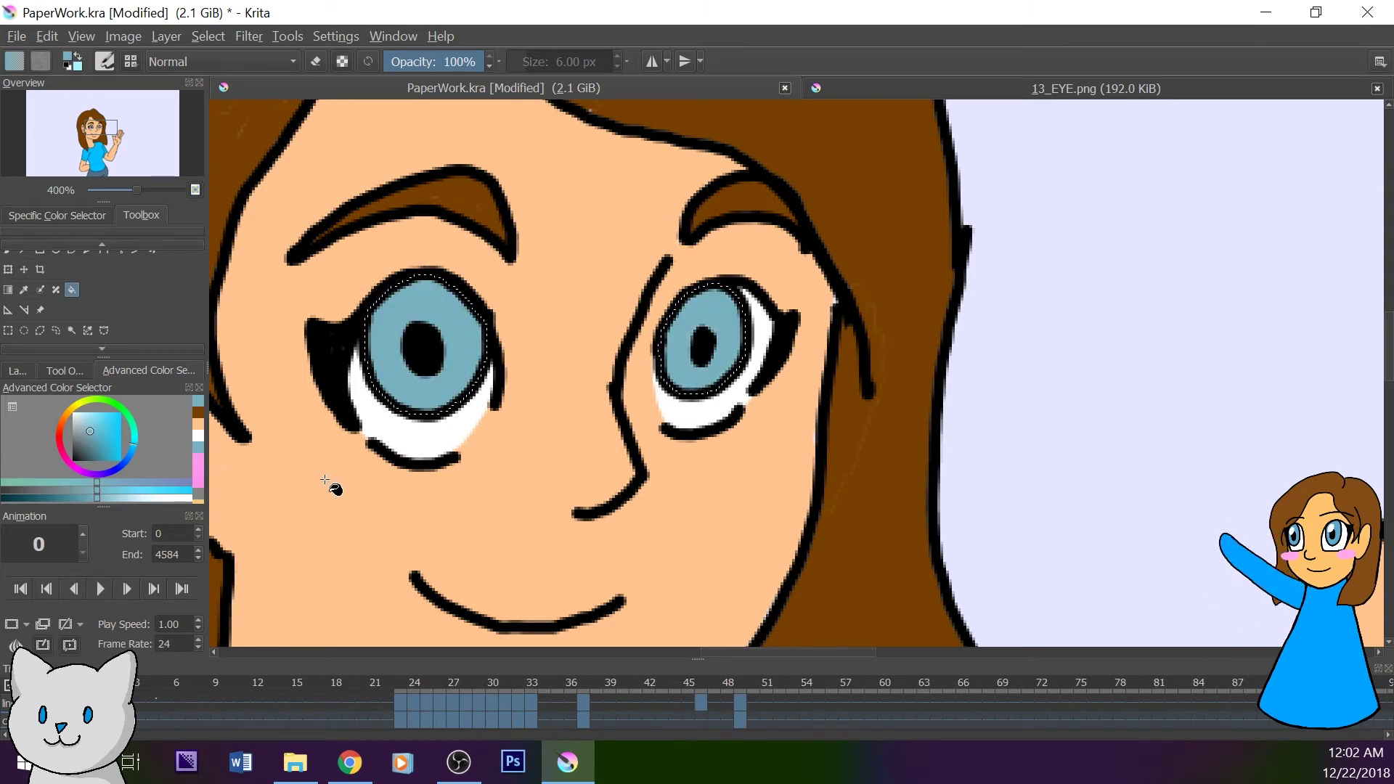
key("b")
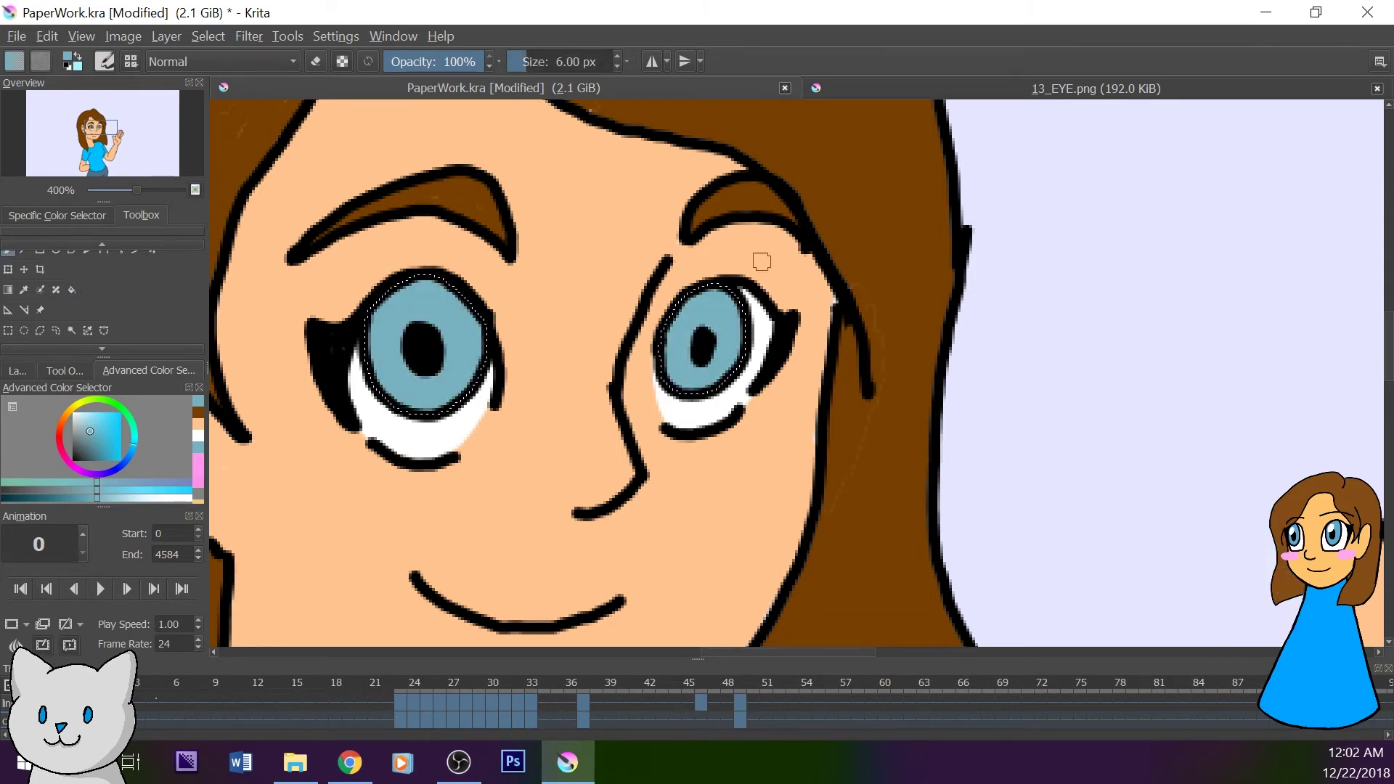
left_click(67, 190)
left_click(36, 218)
left_click_drag(118, 191, 136, 190)
left_click_drag(115, 139, 115, 135)
left_click(207, 43)
left_click(217, 76)
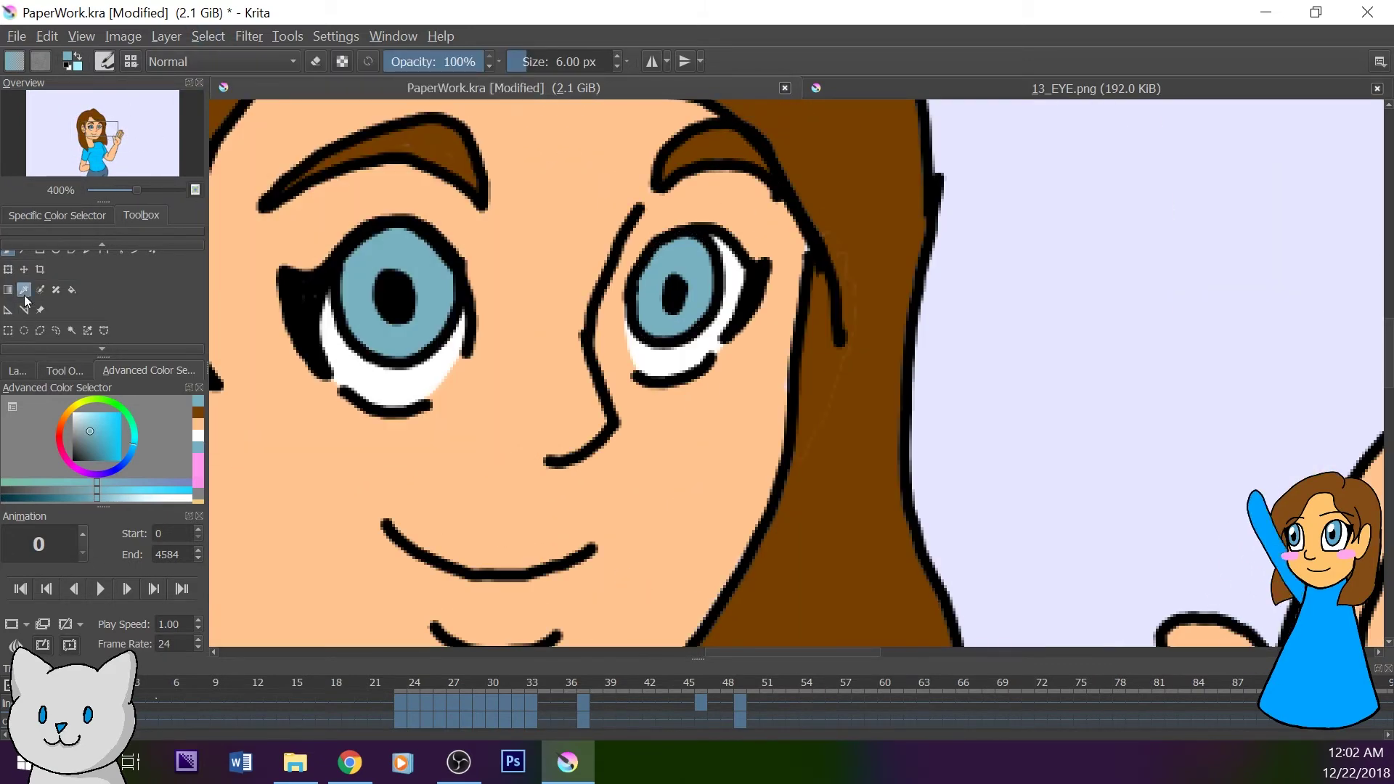
- Sample the hair brown and brush over the stray line in the hair beside the face on frame 0
left_click(24, 290)
left_click(221, 118)
left_click(16, 245)
left_click(10, 262)
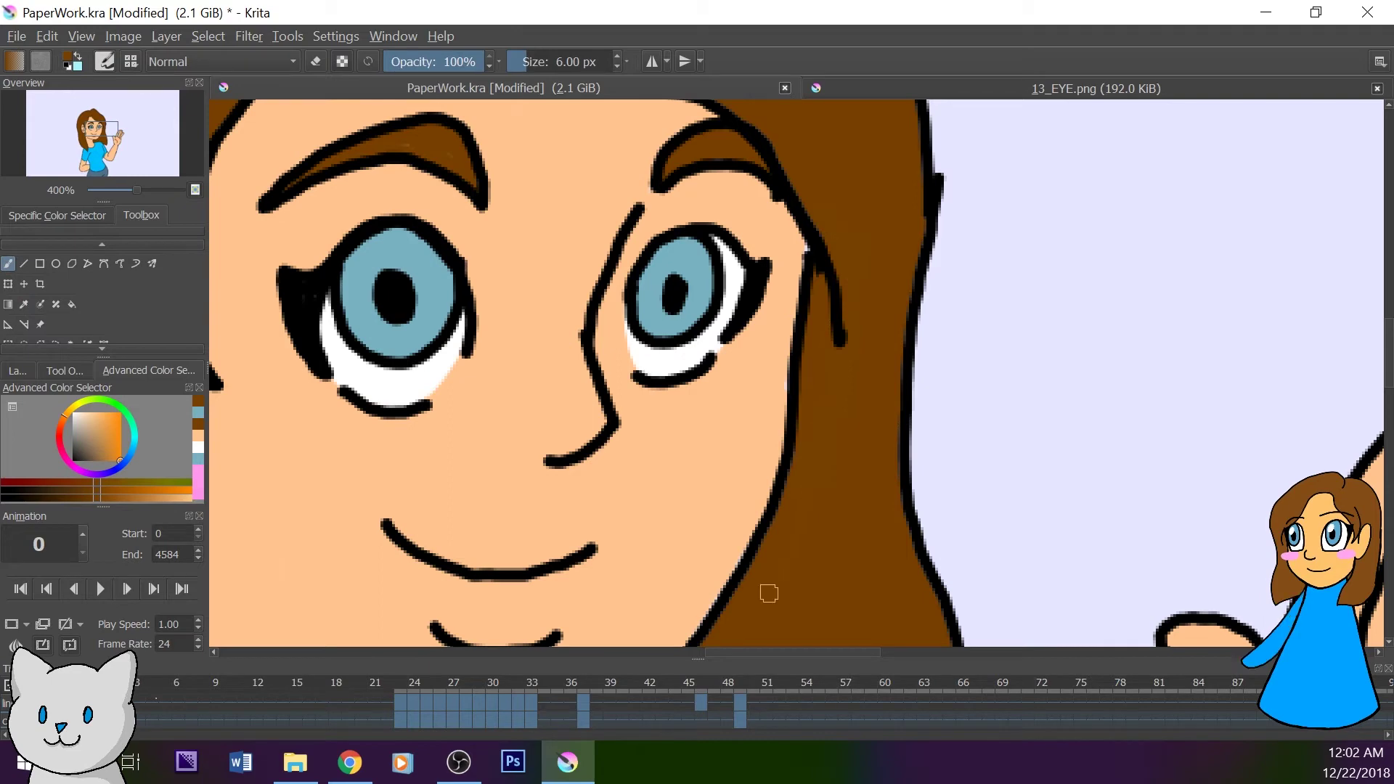
- Touch up the skin and eyebrow areas on frame 0 with sampled skin tone and hair brown
left_click(286, 466, "ctrl")
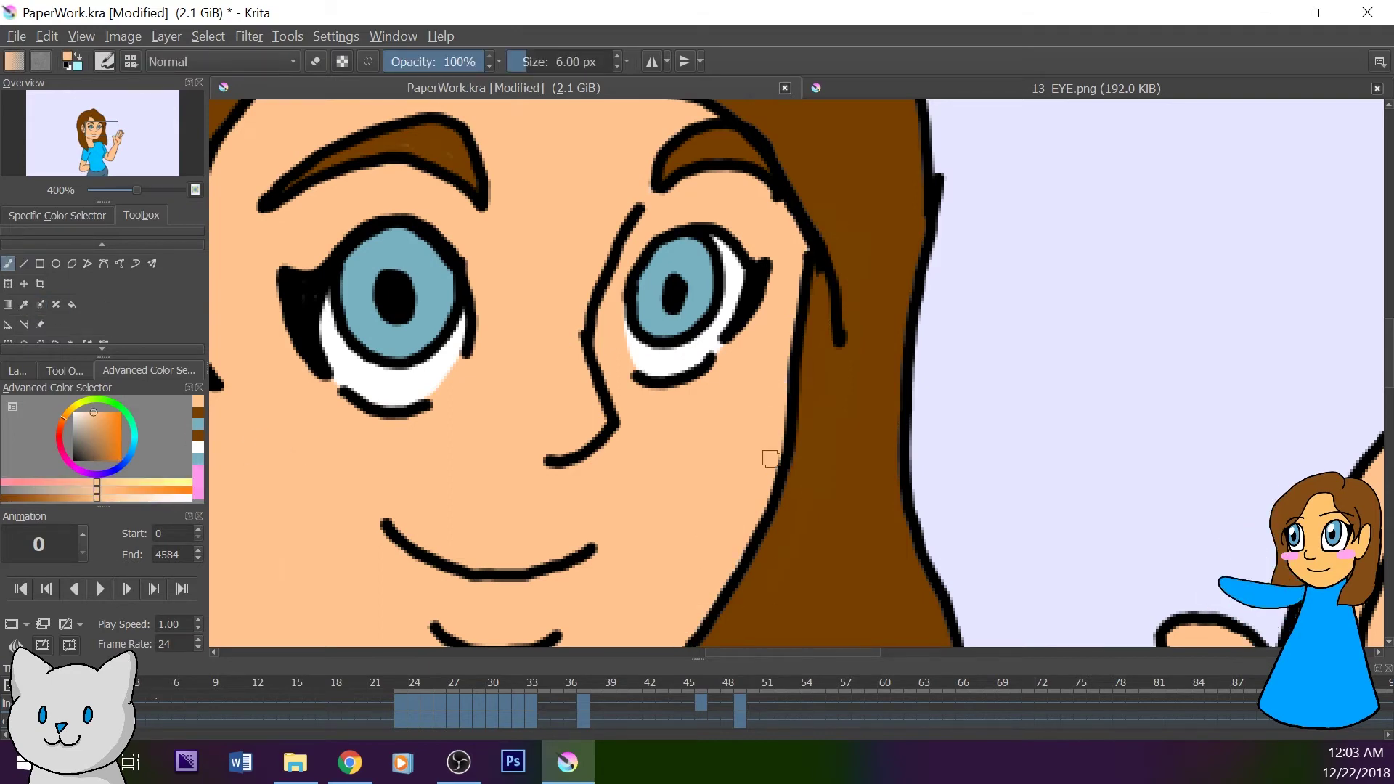
left_click(97, 121)
left_click(239, 372, "ctrl")
left_click(473, 196)
mouse_move(93, 120)
left_mouse_down()
mouse_move(96, 144)
mouse_move(108, 138)
left_mouse_up()
left_click(101, 150)
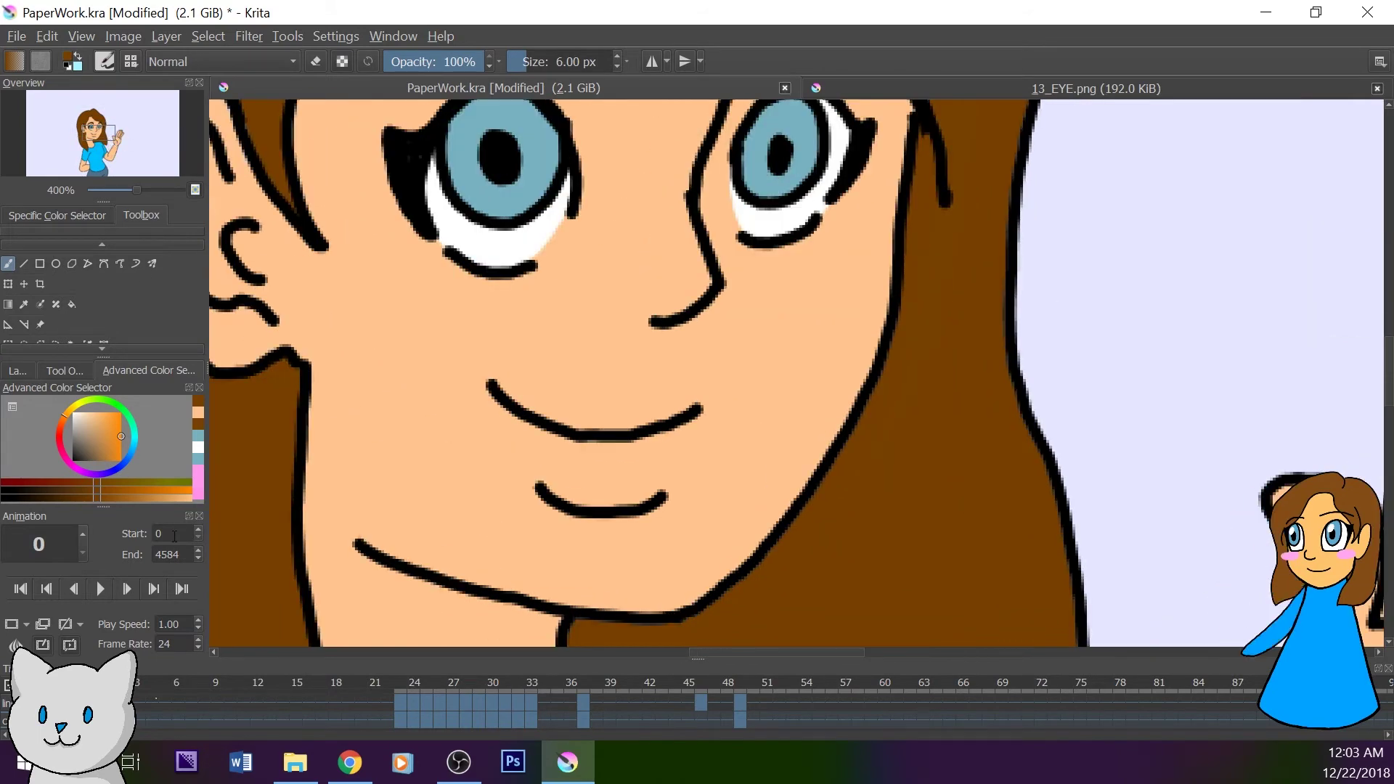
- Go to frame 23 and brush hair brown over the stray marks in the hair
left_click(150, 591)
left_click(87, 133)
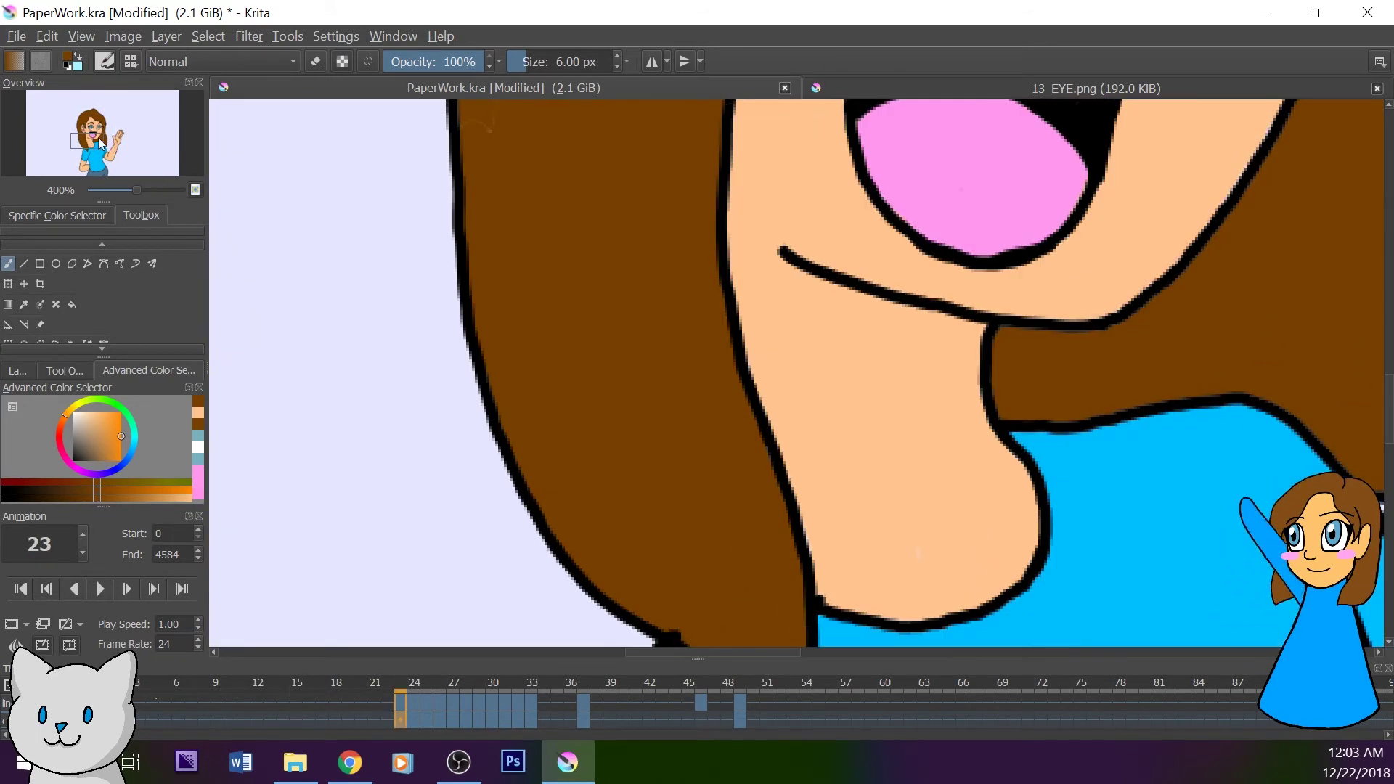
left_click(100, 142)
left_click(90, 136)
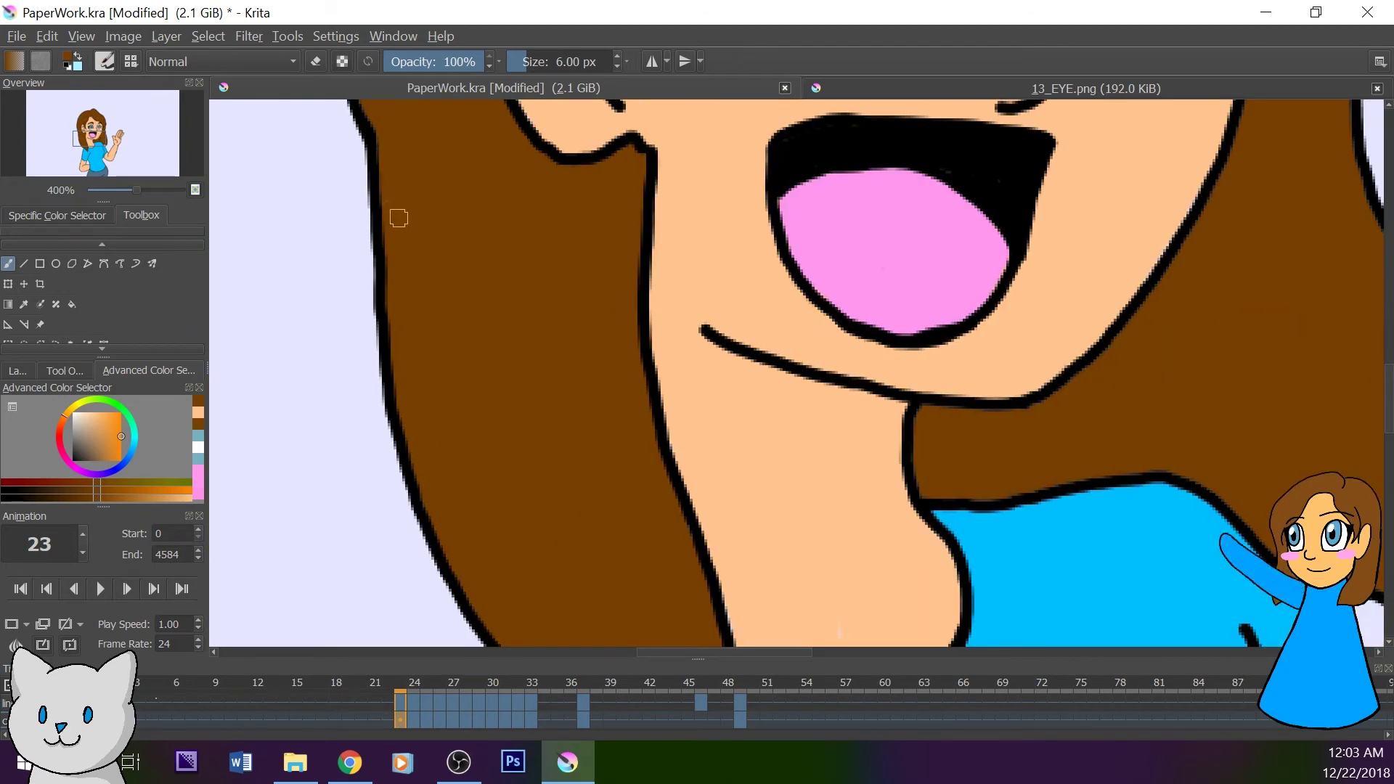
left_click(106, 119)
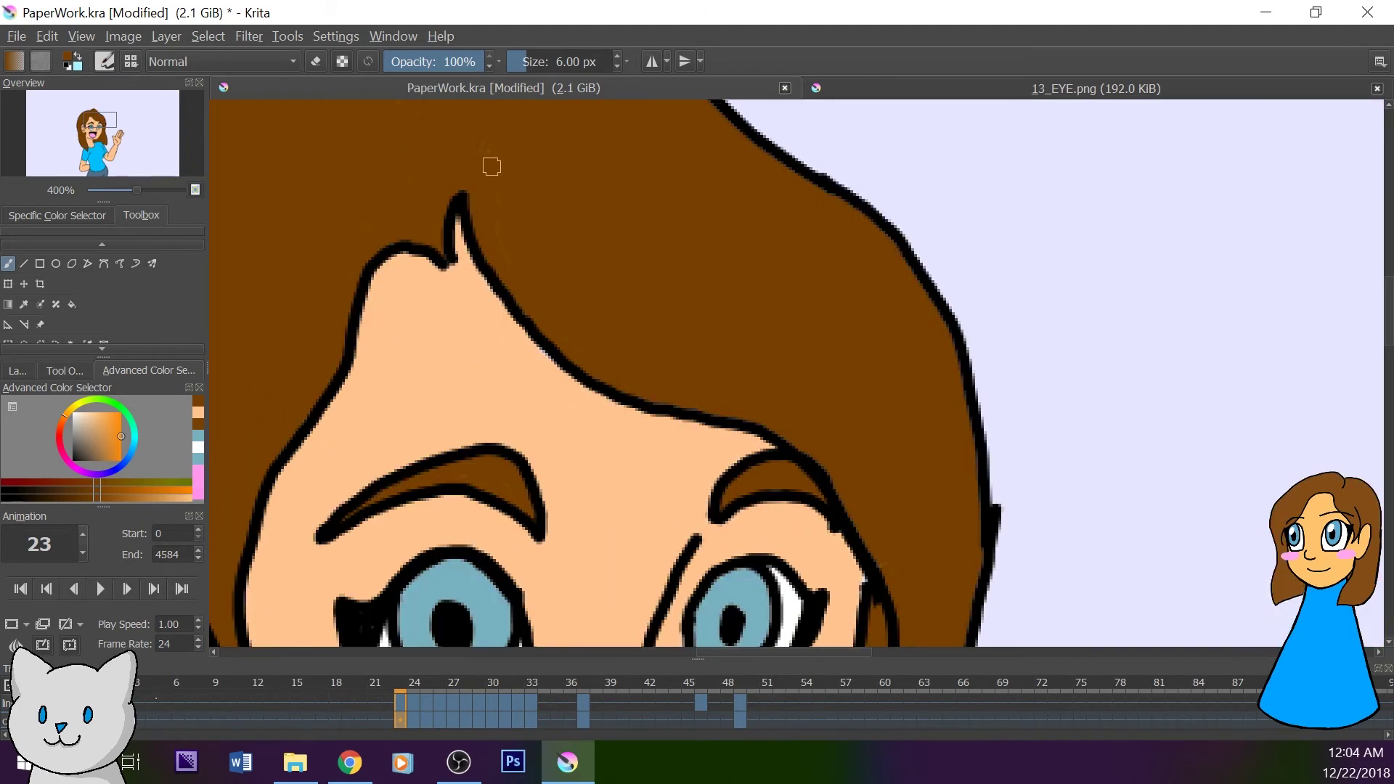
left_click(95, 114)
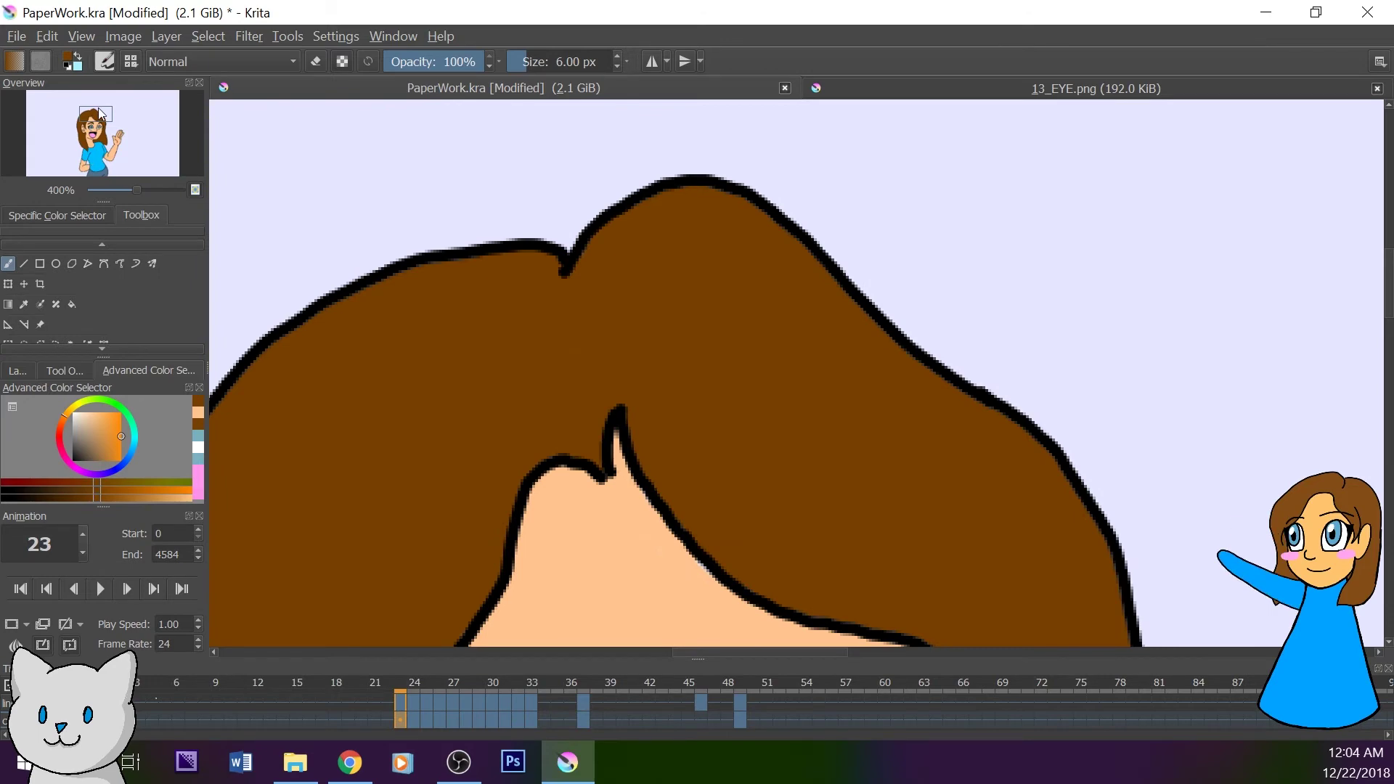
left_click_drag(103, 114, 116, 126)
- Try to fill the hair on frame 23 with the sampled brown
left_click(24, 304)
left_click(639, 254)
left_click(72, 304)
left_click(657, 187)
key("ctrl+z")
left_click(8, 264)
- Select the hair on frame 24 and fill it with brown to cover the stray marks
left_click(413, 719)
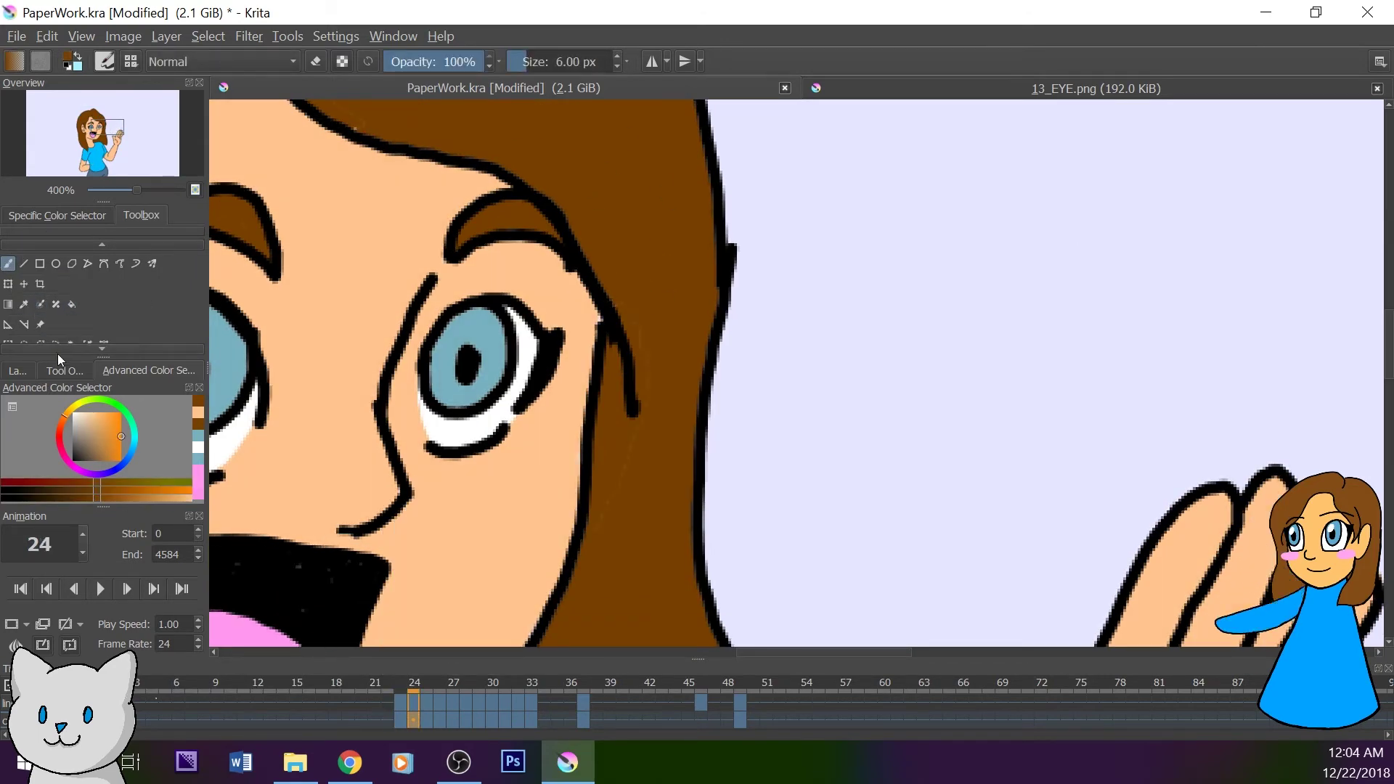
scroll(63, 340, "down", 1)
left_click(71, 330)
left_click(636, 265)
left_click(75, 291)
mouse_move(108, 129)
left_mouse_down()
mouse_move(95, 122)
mouse_move(92, 136)
left_mouse_up()
left_click(390, 520)
- Fill the selected hair with brown on frames 25 and 26
left_click(426, 719)
left_click(417, 504)
left_click(439, 719)
left_click(418, 551)
- Go through the frames from 27 to 32 and cover the stray marks in the selected hair with brown
key("period")
key("period")
key("period")
key("period")
key("period")
key("period")
key("period")
key("period")
key("period")
key("period")
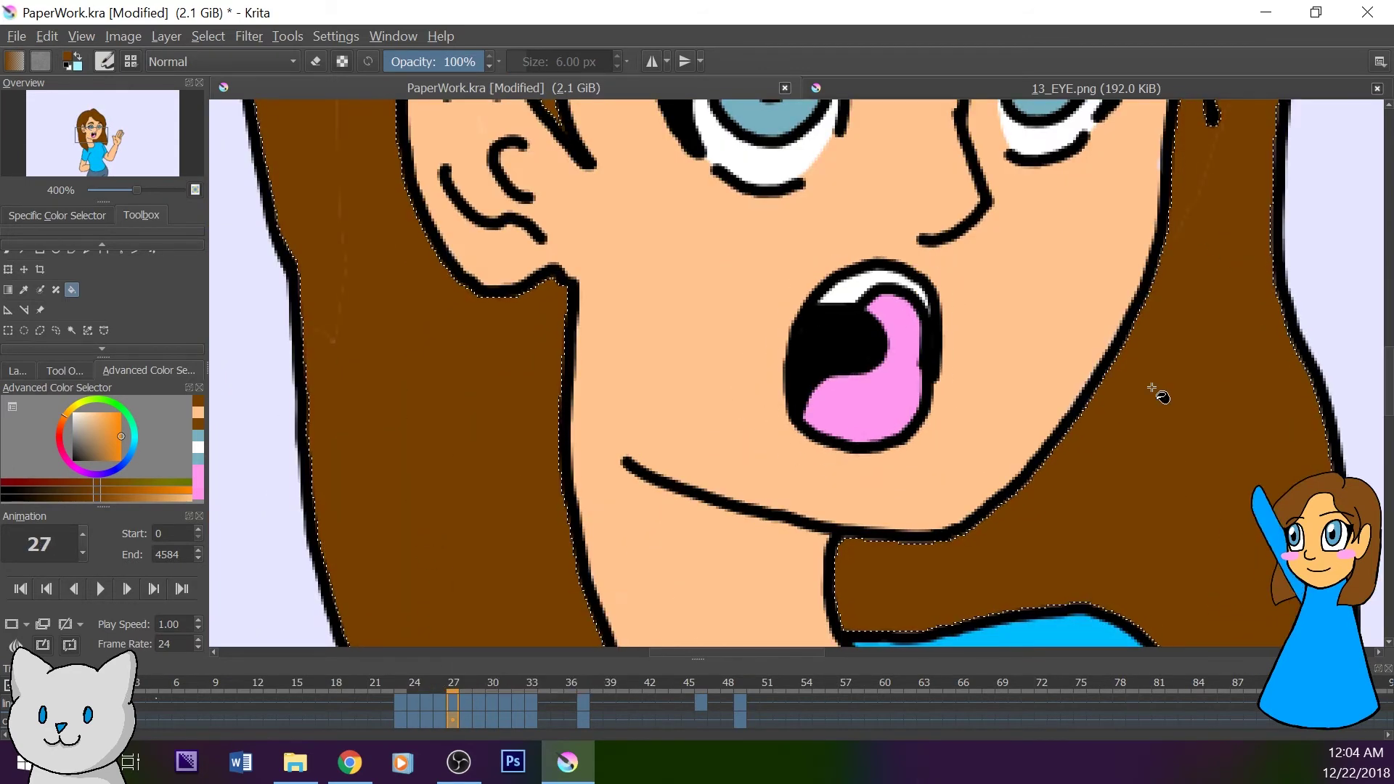
key("comma")
key("comma")
key("comma")
key("comma")
key("comma")
key("comma")
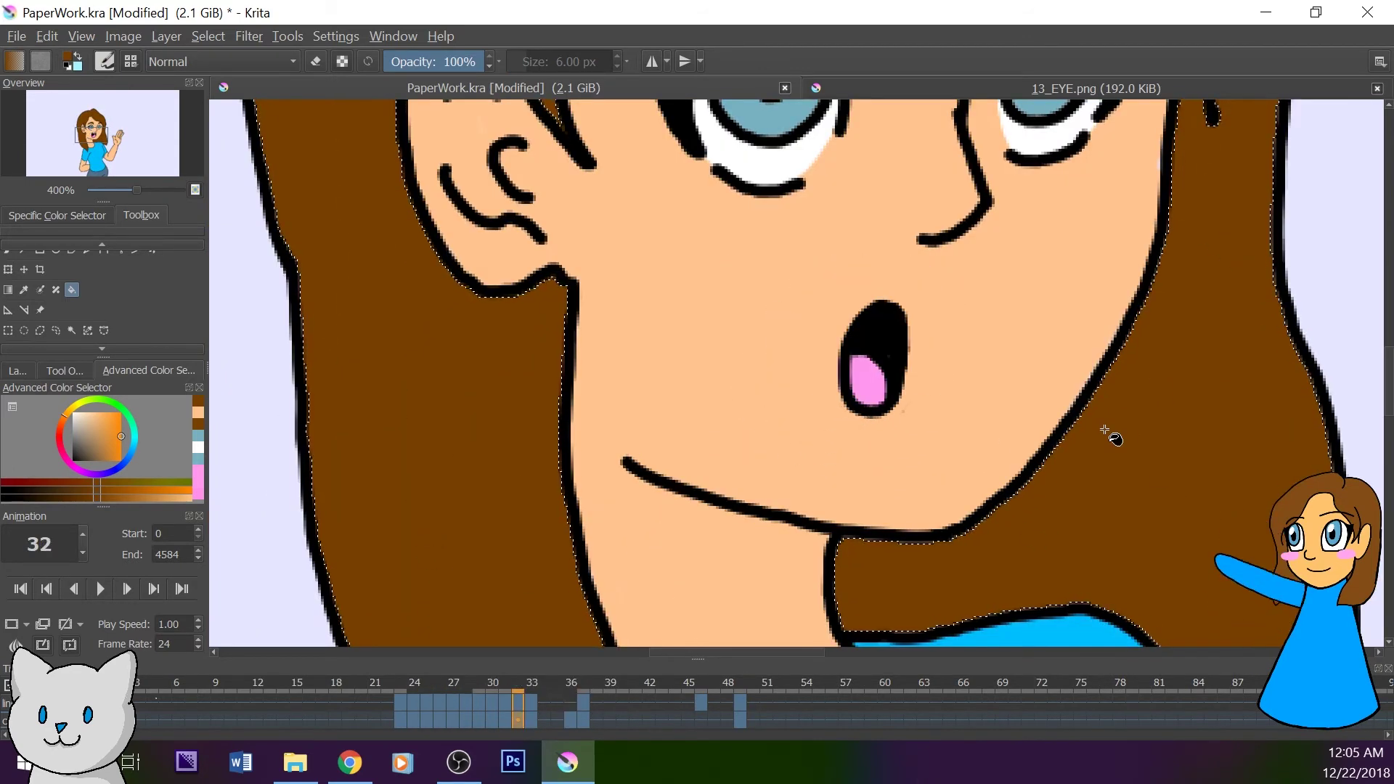
key("Right")
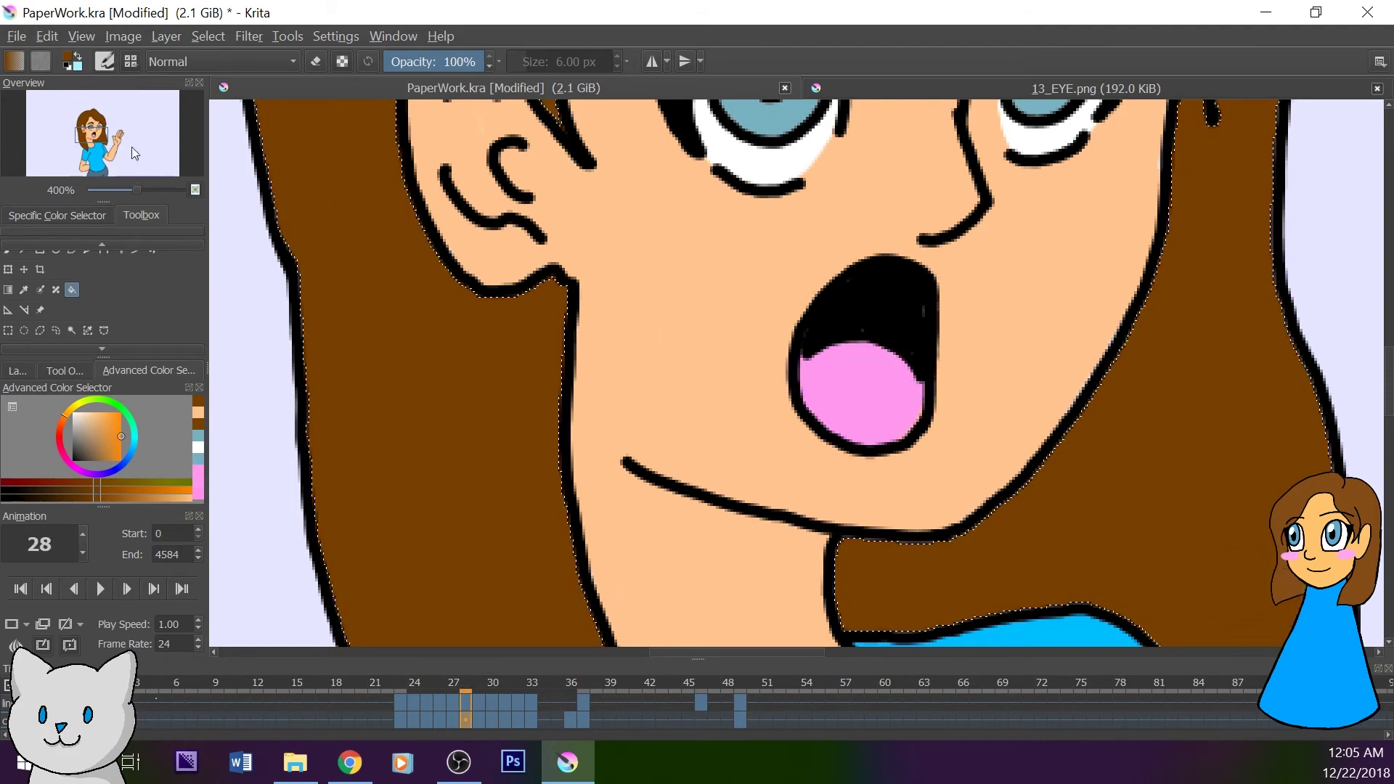
- Select the face skin on frame 28, fill it with the sampled skin colour to cover stray marks, and deselect
left_click_drag(100, 135, 109, 128)
left_click(72, 330)
left_click(407, 456)
left_click(208, 36)
key("Escape")
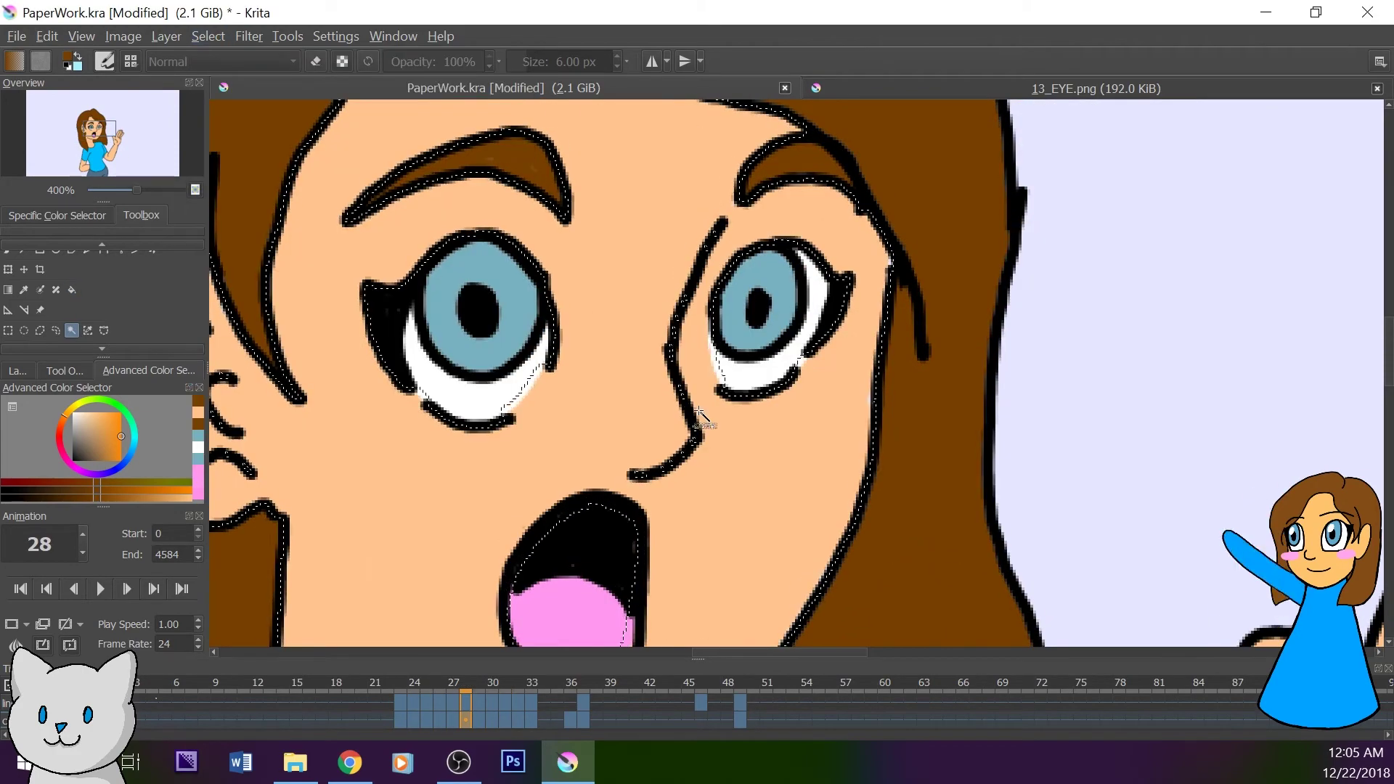
left_click(72, 290)
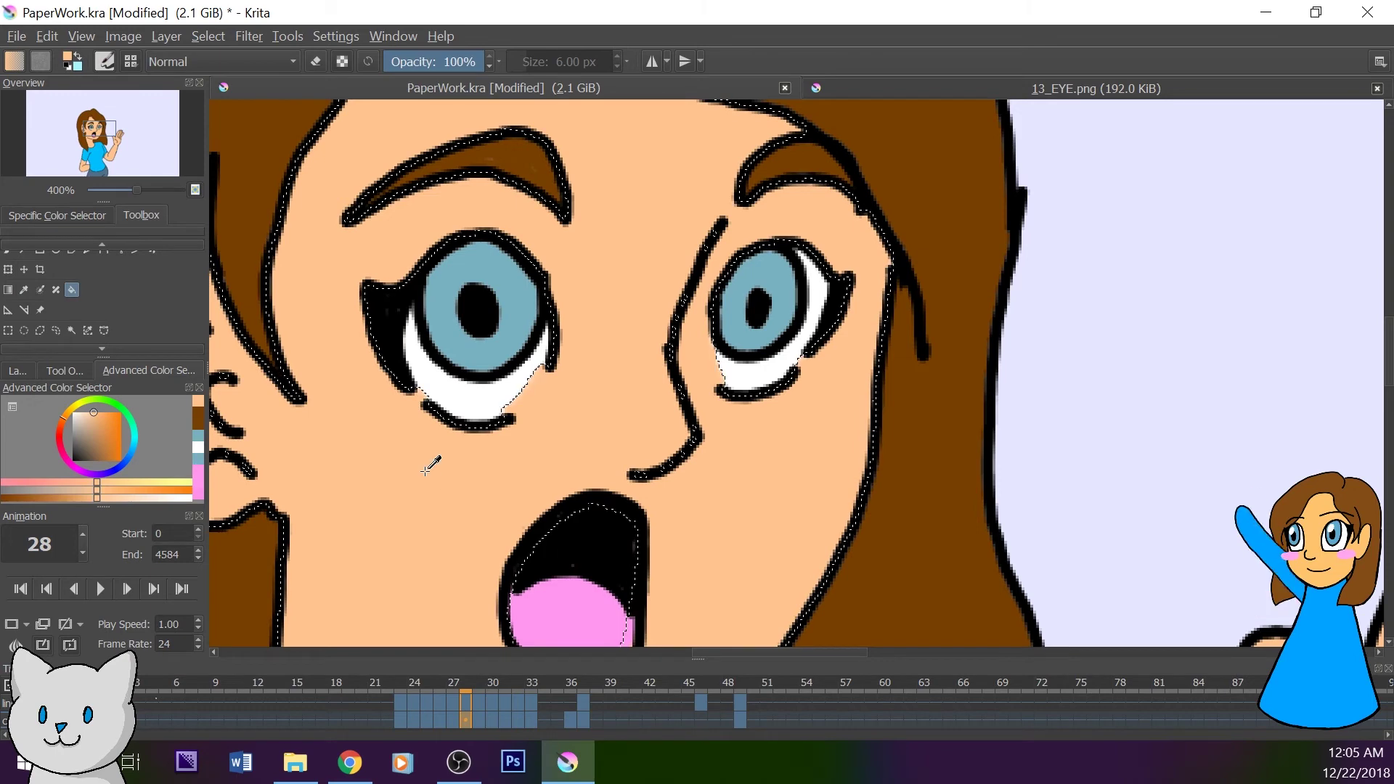
left_click(209, 36)
left_click(218, 84)
- Remove the extra keyframe at frame 36 on the colour layer
left_click(580, 719)
right_click(573, 720)
left_click(602, 671)
- Fit the whole page in view and play the animation to check the colouring
left_click(84, 189)
left_click(83, 208)
left_click(93, 589)
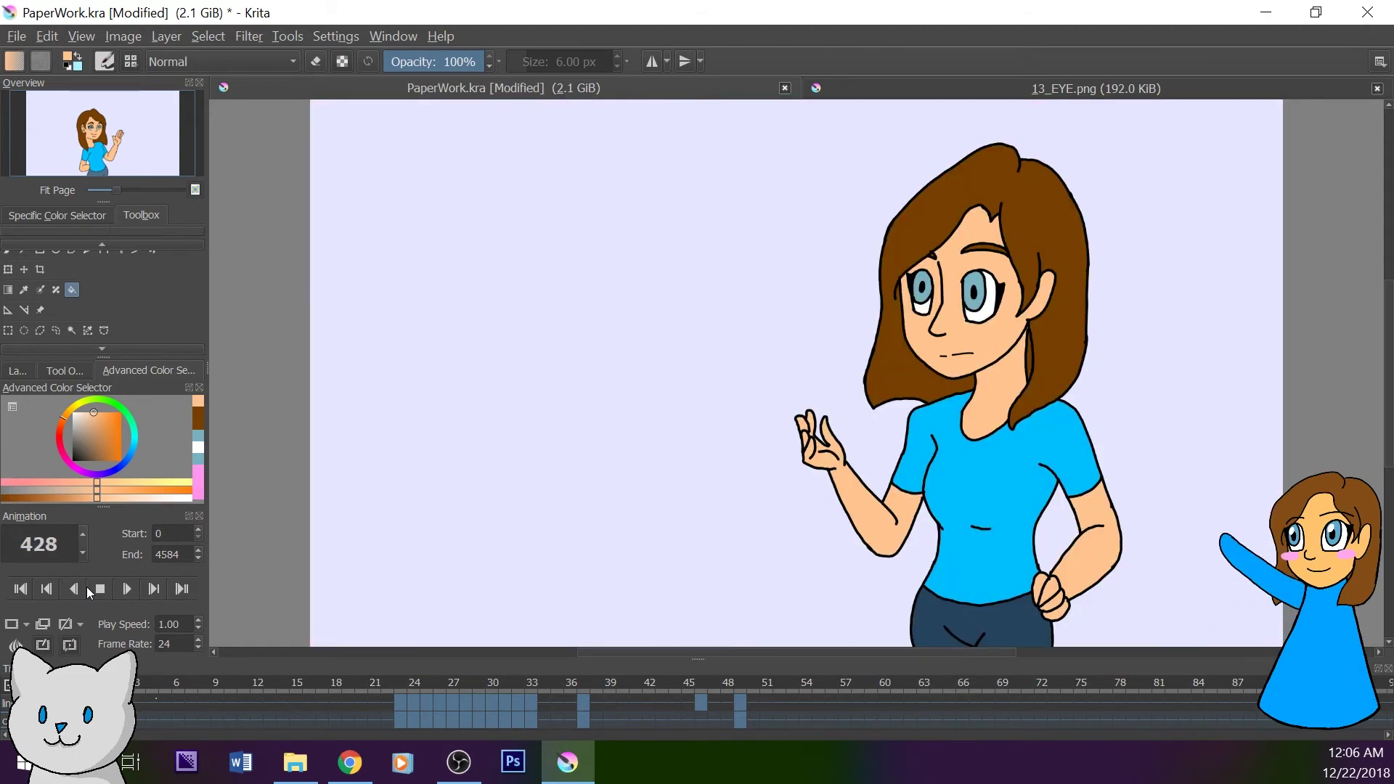
left_click(98, 588)
- Move through the keyframes to frame 377
left_click(151, 590)
left_click(151, 590)
left_click(154, 590)
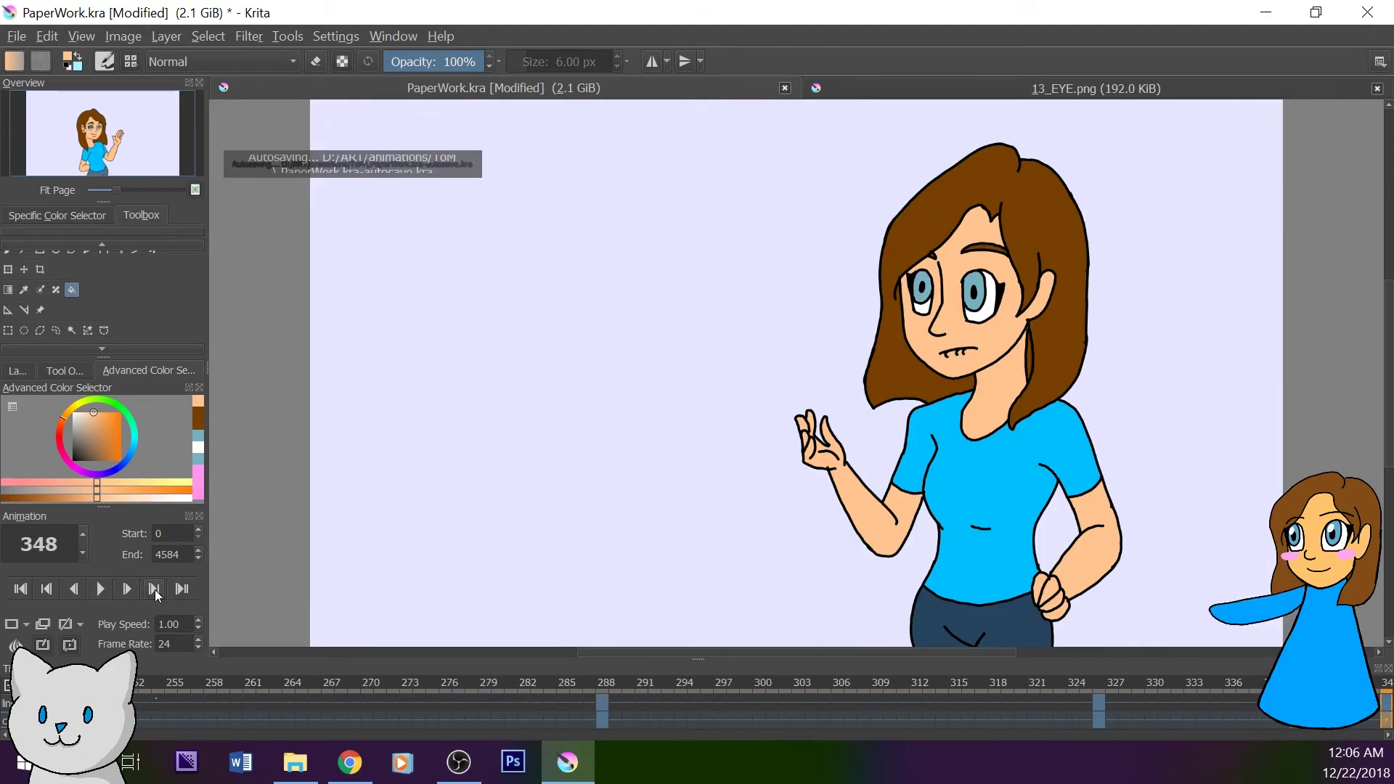
left_click(156, 590)
left_click(157, 589)
left_click(158, 589)
left_click(158, 588)
- Paint the uncoloured iris on frame 377 with grey-blue sampled from the other eye and touch up its edge
key("ctrl+plus")
key("ctrl+plus")
left_click(12, 252)
key("ctrl+plus")
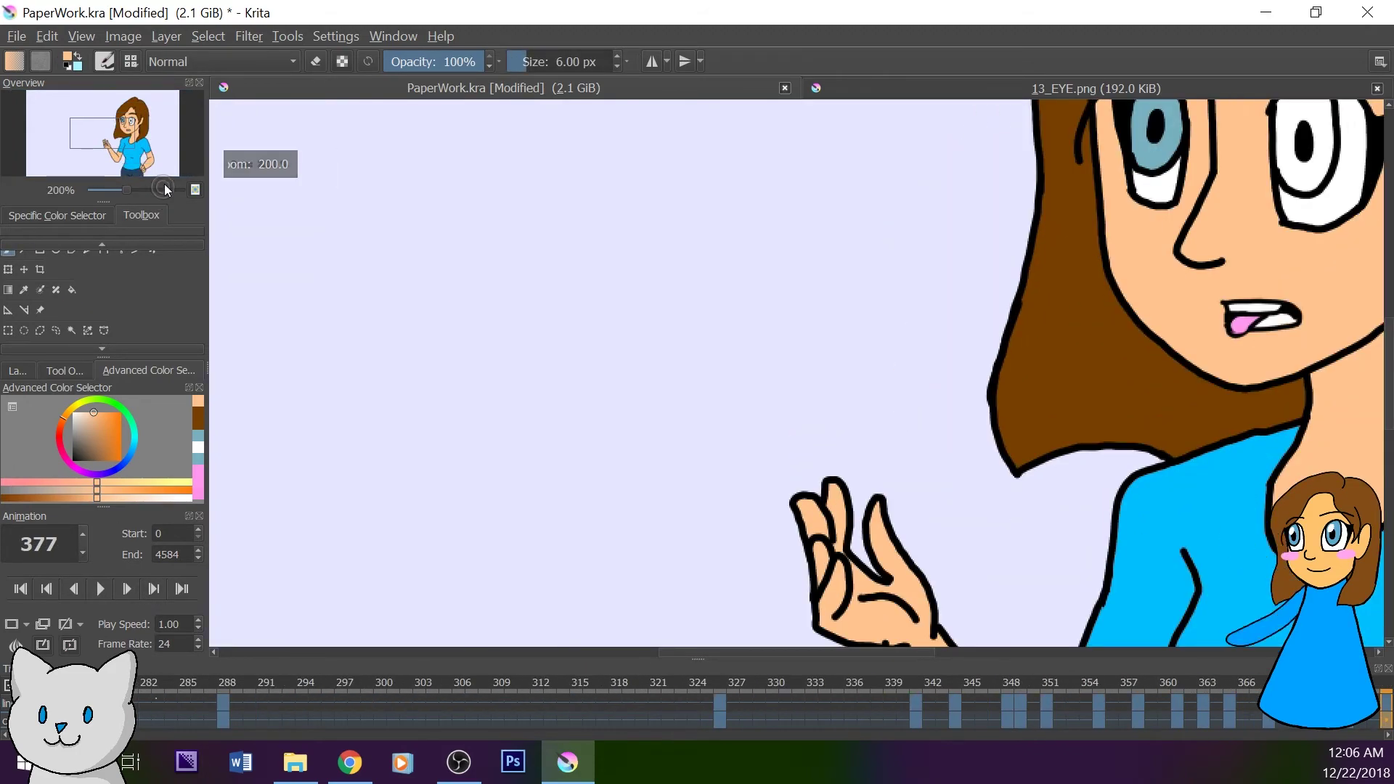
left_click(137, 121)
key("ctrl+plus")
key("ctrl+plus")
left_click(24, 290)
left_click(280, 341)
left_click(8, 252)
mouse_move(529, 437)
left_mouse_down()
mouse_move(546, 499)
mouse_move(584, 392)
mouse_move(512, 479)
mouse_move(509, 349)
mouse_move(552, 327)
mouse_move(511, 324)
left_mouse_up()
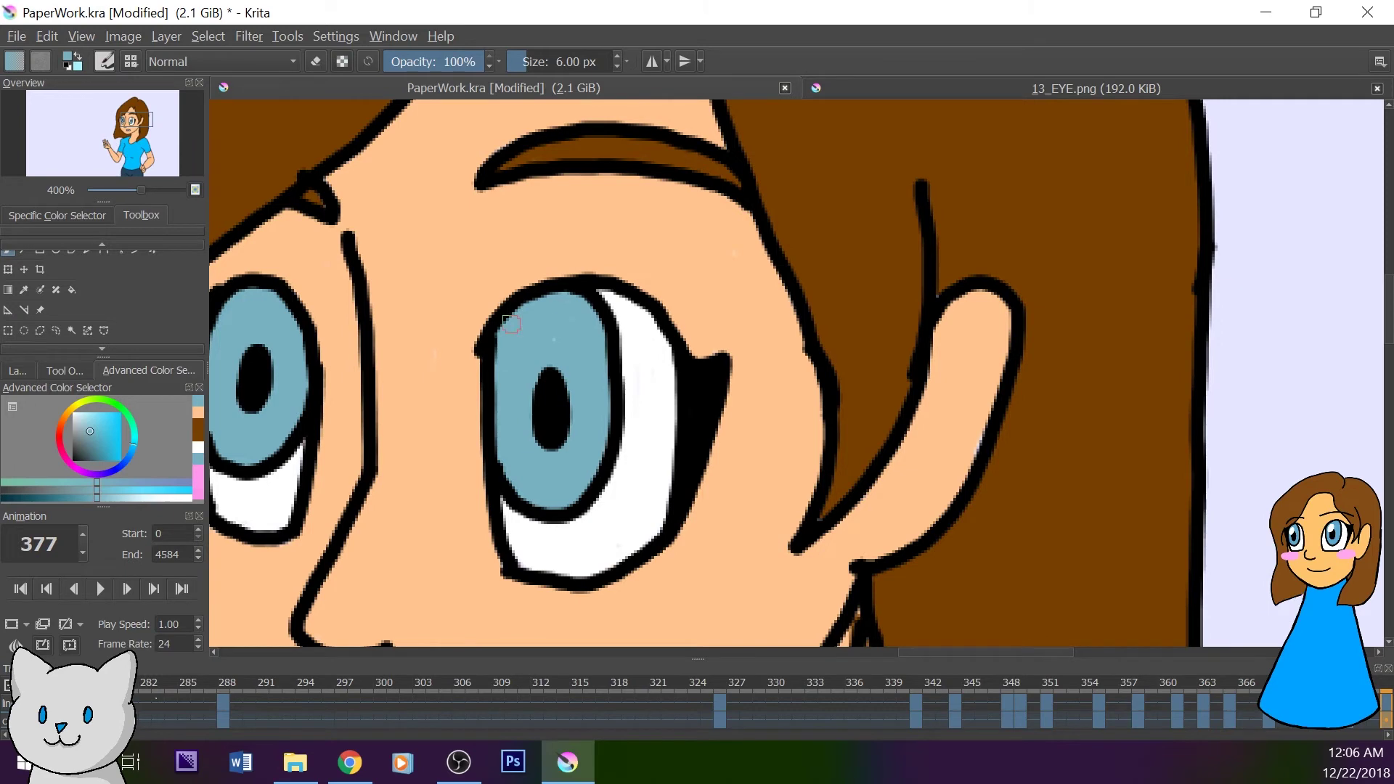
left_click(421, 338, "ctrl")
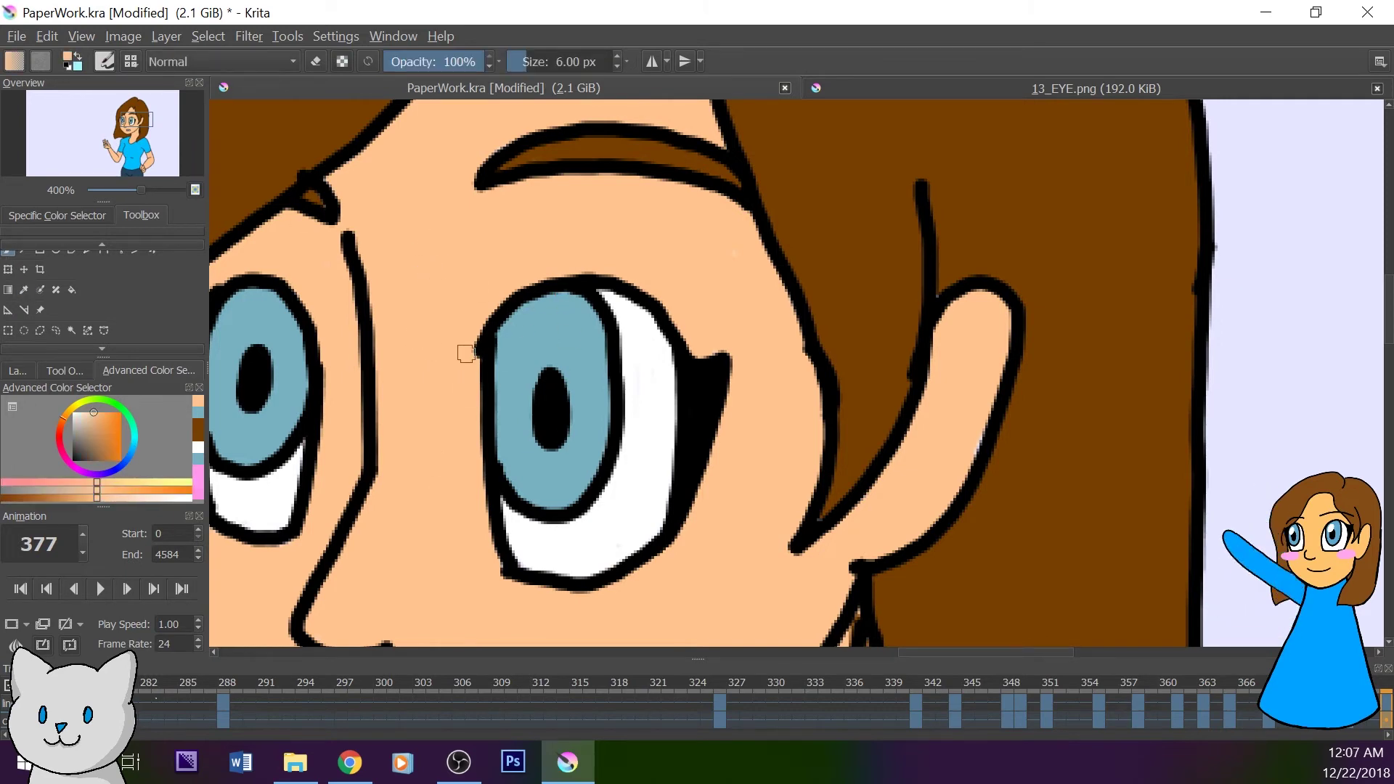
left_click(510, 343, "ctrl")
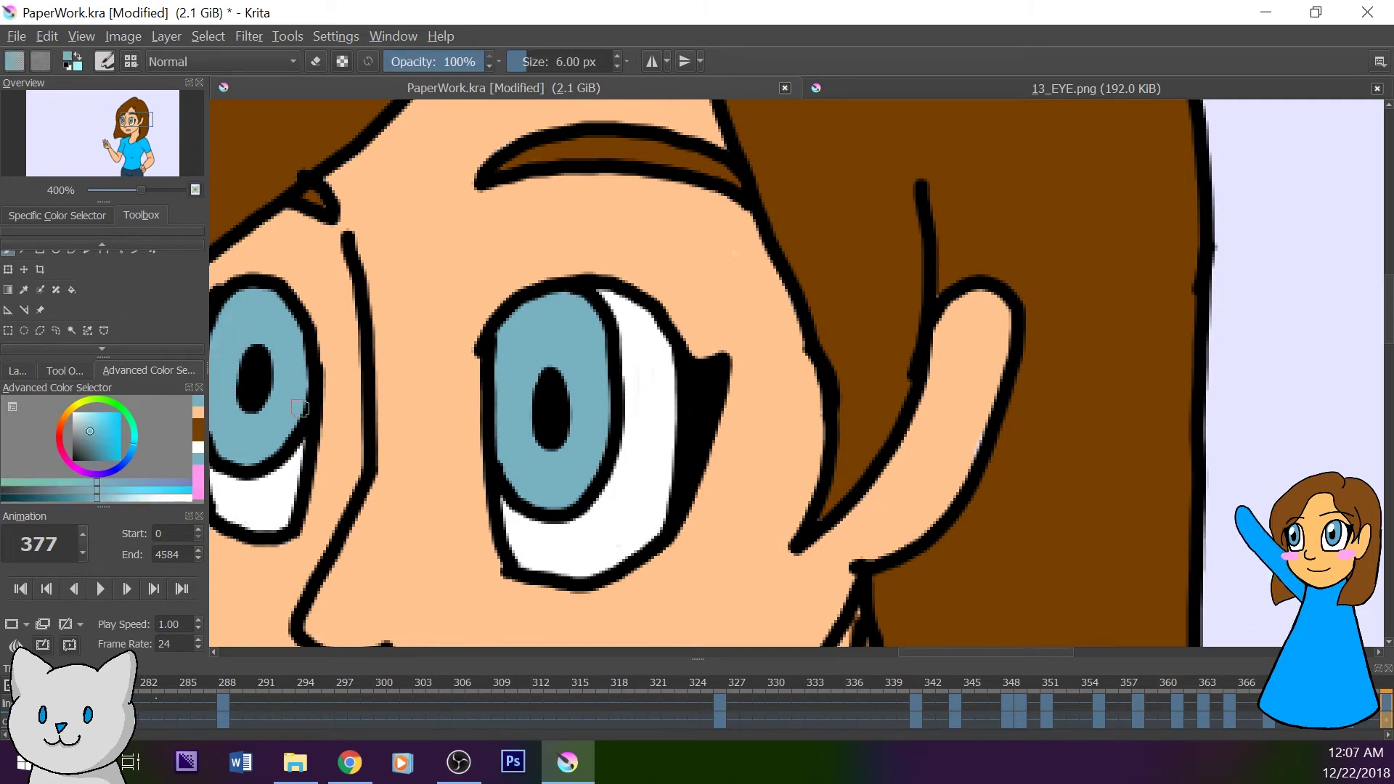
- Play the animation with the whole page fitted in view and go to frame 1778
left_click(175, 38)
left_click(75, 193)
left_click(89, 191)
left_click(76, 192)
left_click(61, 206)
left_click(92, 589)
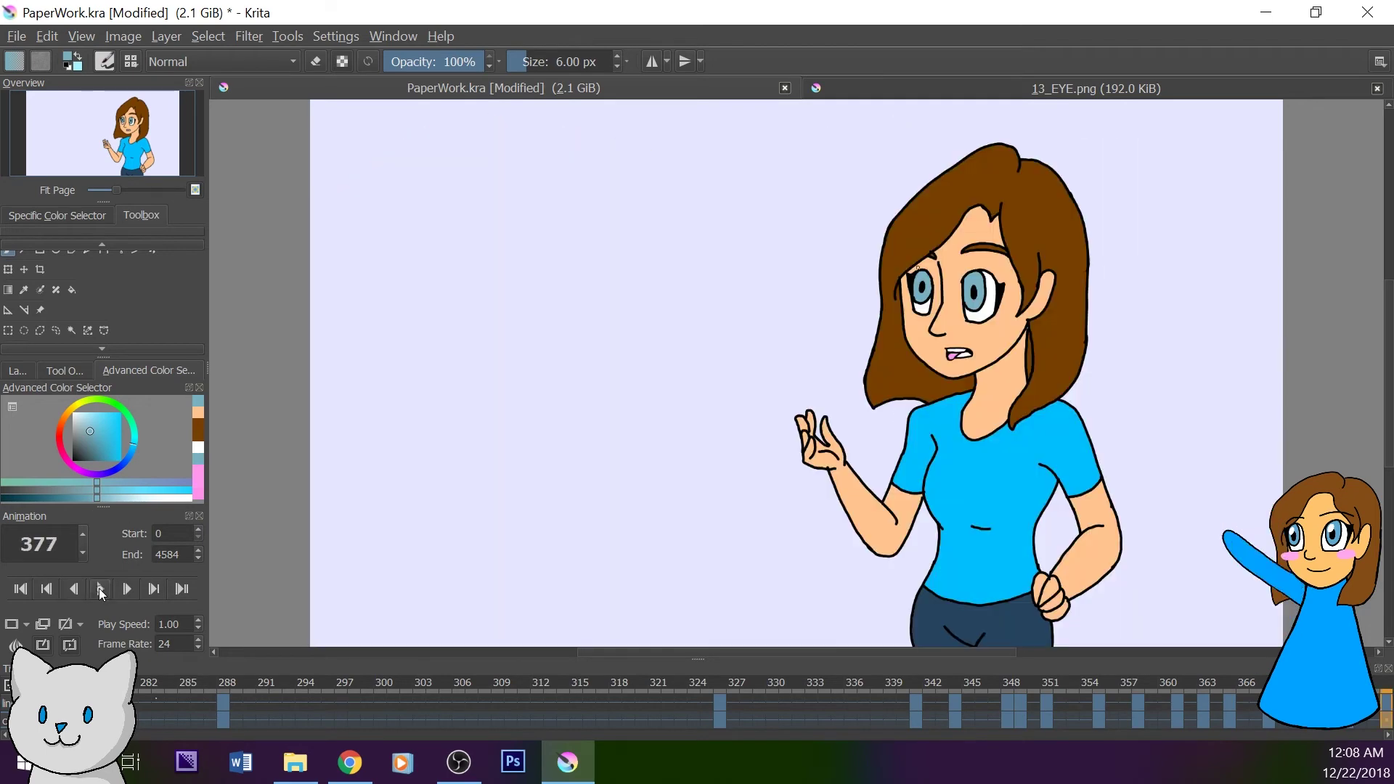
left_click(153, 588)
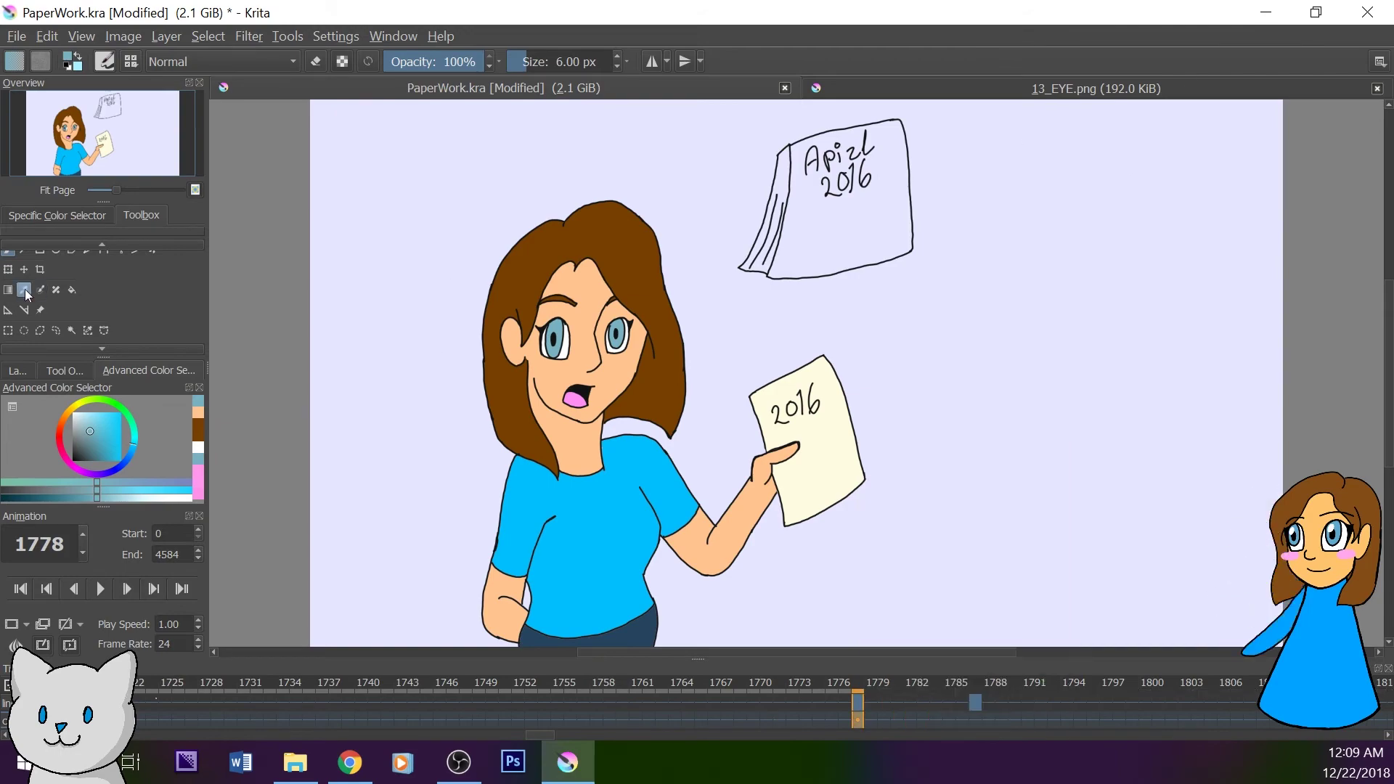
- Sample cream from the held 2016 paper and select all inner areas of the April 2016 calendar on frame 1778
left_click(24, 291)
left_click(833, 453)
left_click(15, 245)
left_click(9, 264)
left_click(176, 191)
left_click(177, 190)
left_click_drag(110, 143, 119, 116)
left_click(79, 349)
left_click(71, 330)
left_click(587, 399)
left_click(673, 279, "shift")
left_click(761, 335, "shift")
left_click(797, 336, "shift")
left_click(553, 392, "shift")
left_click(572, 404, "shift")
- Grow the selection into the outlines and fill the April 2016 calendar with cream, including the gaps in its lettering
left_click(208, 36)
left_click(208, 351)
left_click(778, 416)
left_click(208, 36)
left_click(208, 370)
left_click(753, 417)
left_click(71, 291)
left_click(555, 523)
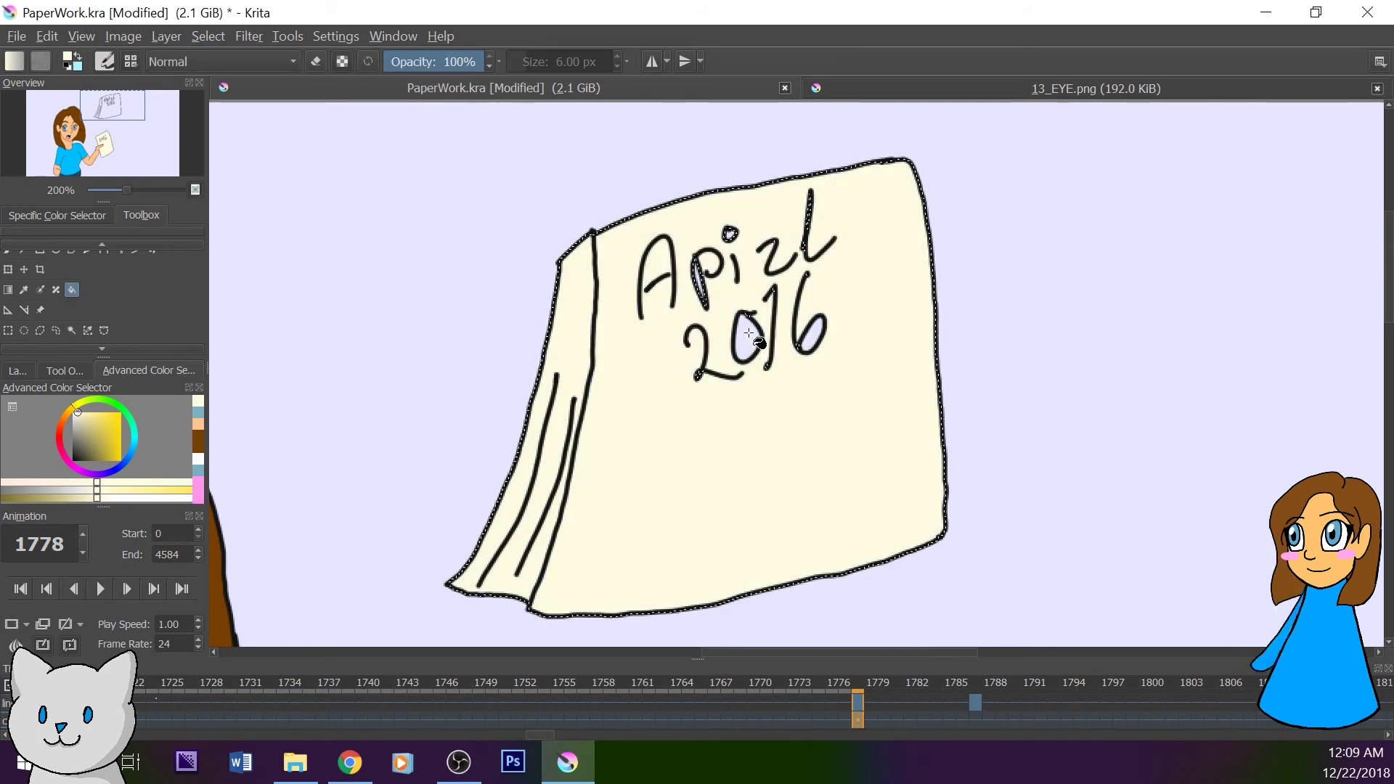
left_click(208, 37)
left_click(480, 93)
left_click(10, 252)
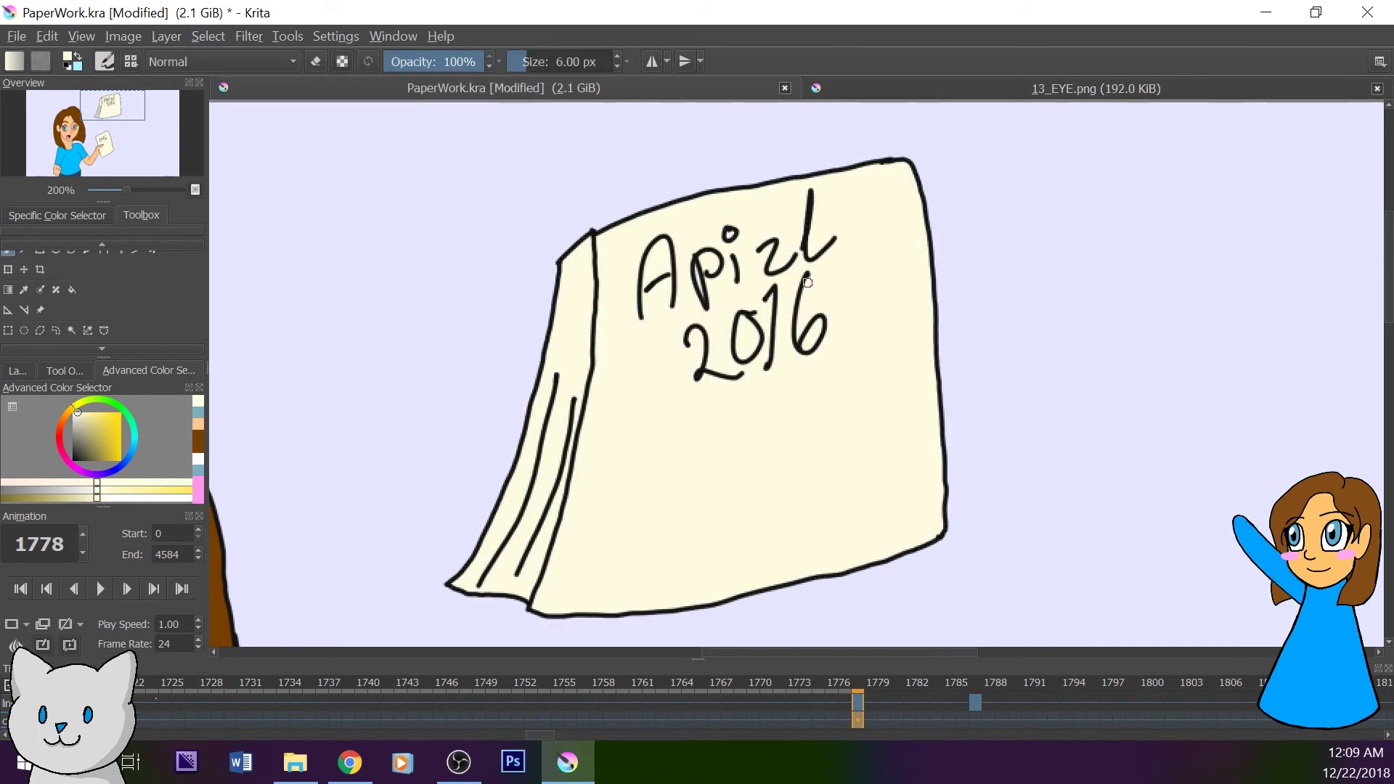
- Select the page and side of the Oct 2017 calendar on frame 1787 and grow the selection into its outlines
left_click(977, 716)
left_click_drag(140, 138, 182, 140)
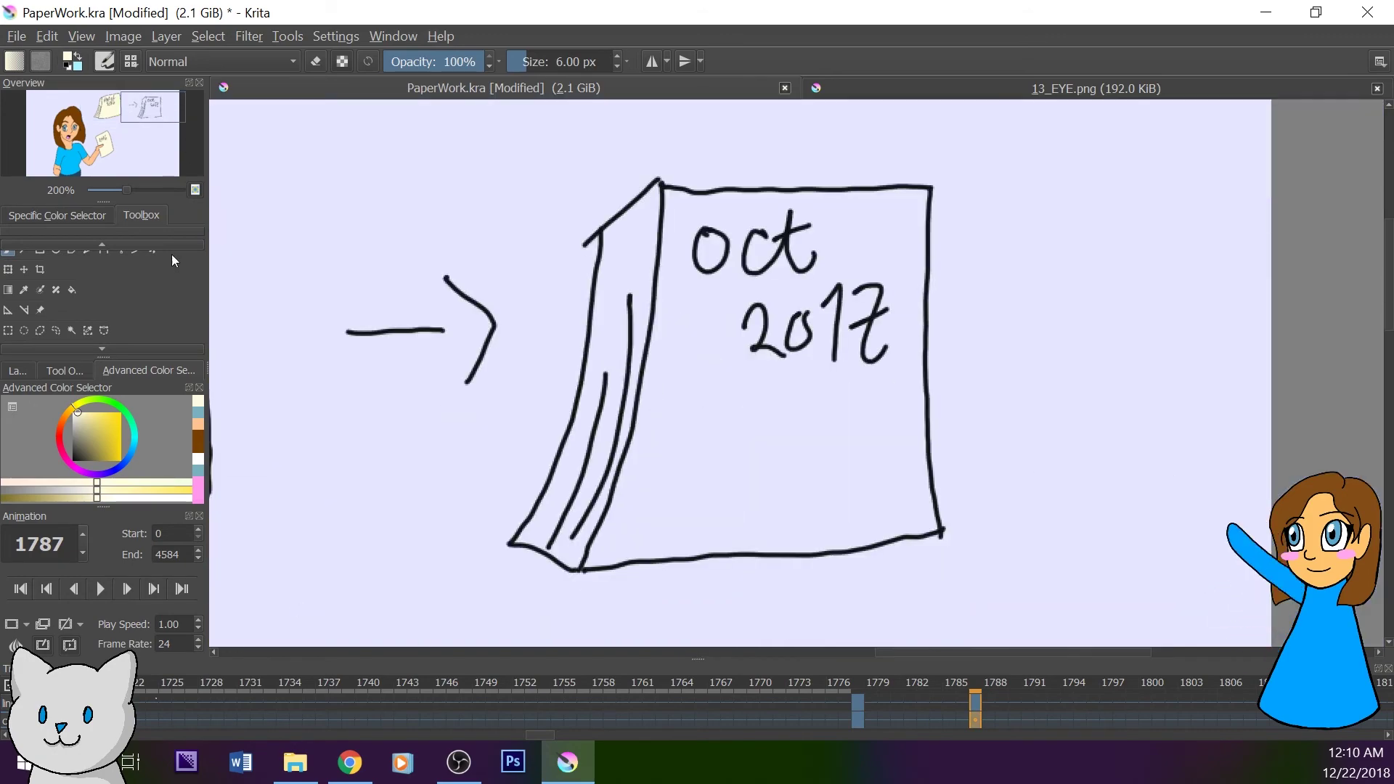
left_click(71, 331)
left_click(712, 305)
left_click(627, 290, "shift")
left_click(209, 36)
left_click(294, 374)
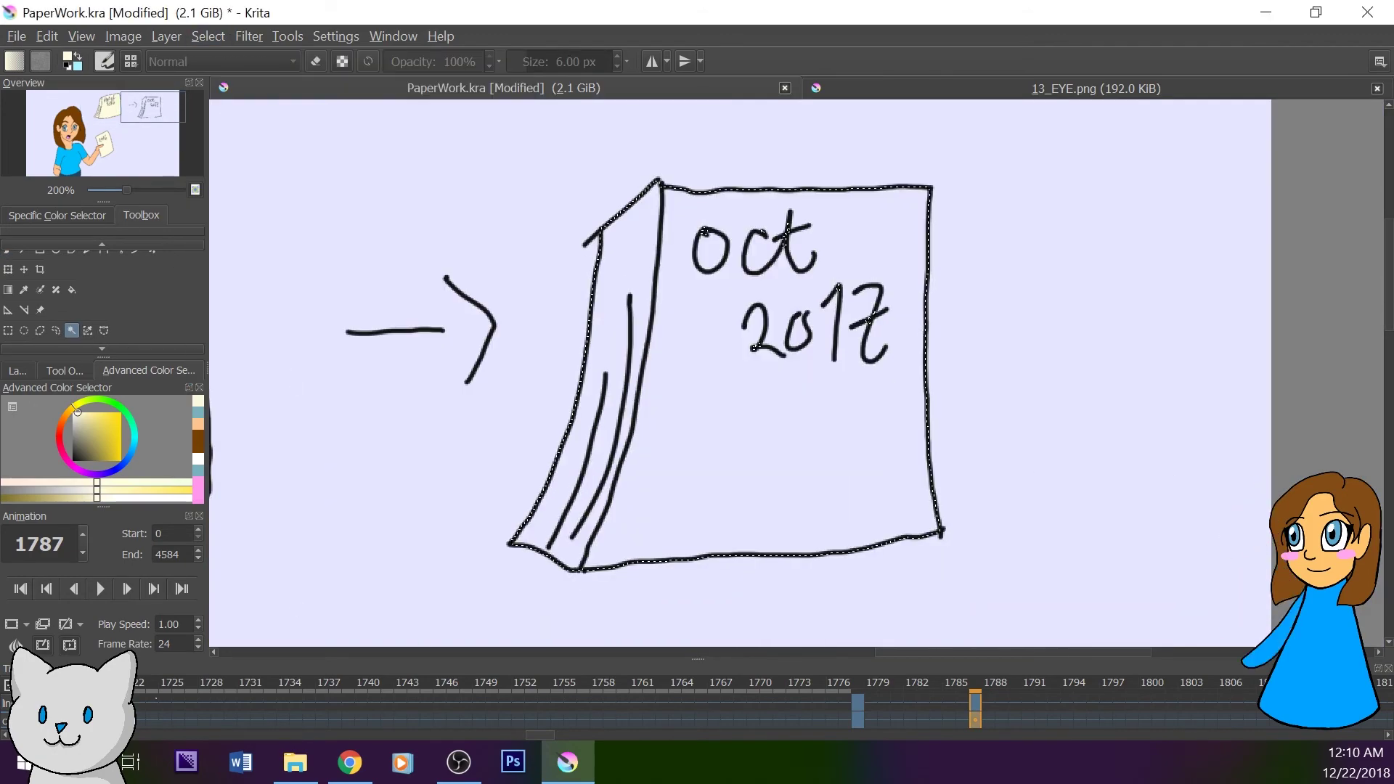
- Fill the selected Oct 2017 calendar with cream and cover the gaps in its lettering
key("f")
left_click(618, 419)
key("b")
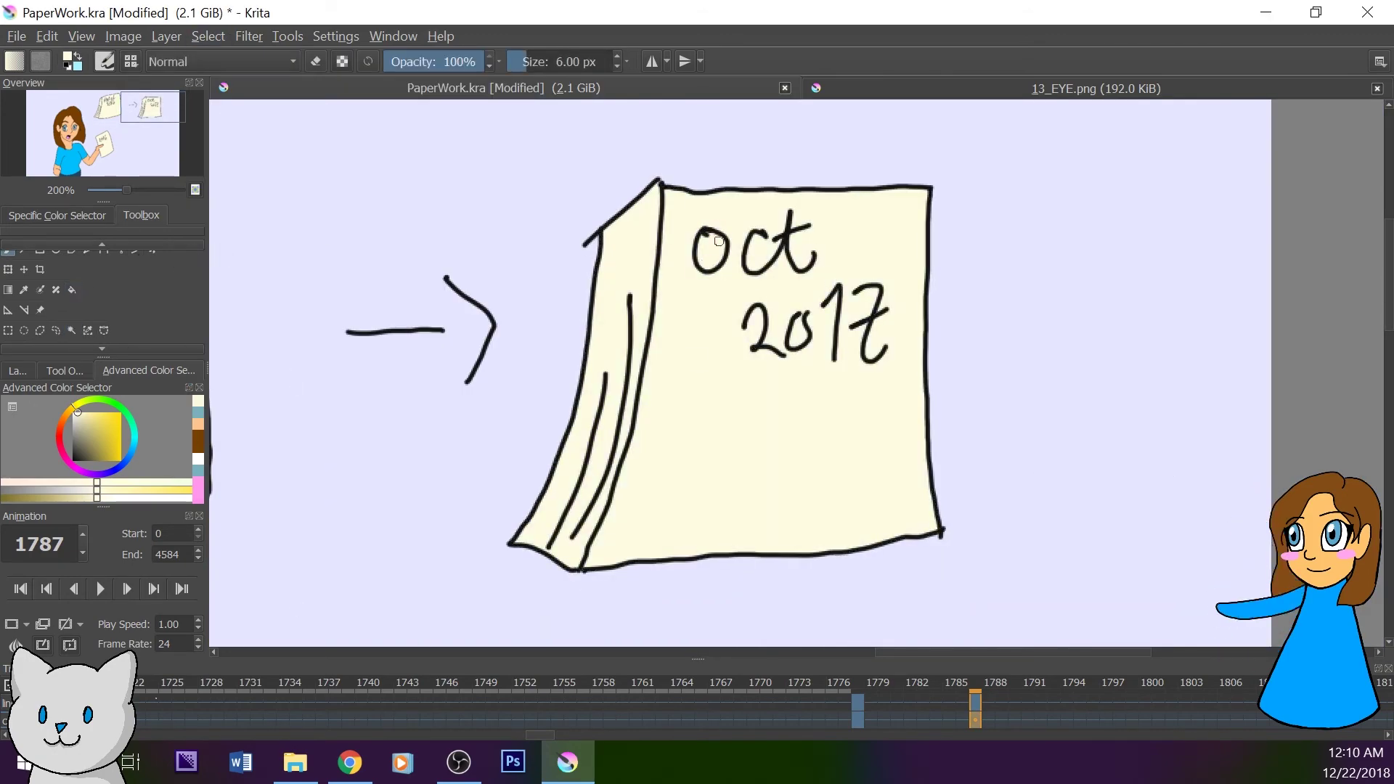
- Save PaperWork.kra and play the animation with the whole page in view
key("ctrl+shift+0")
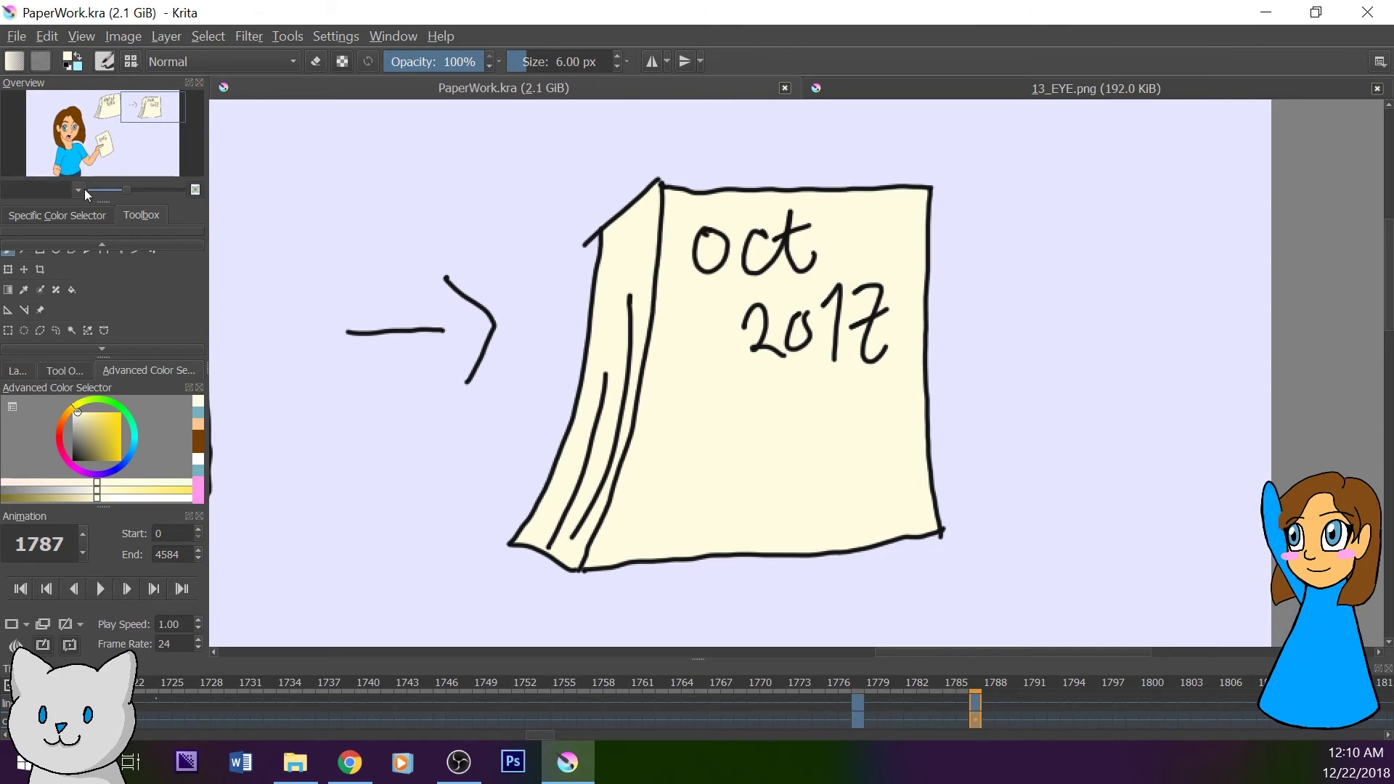
left_click(100, 590)
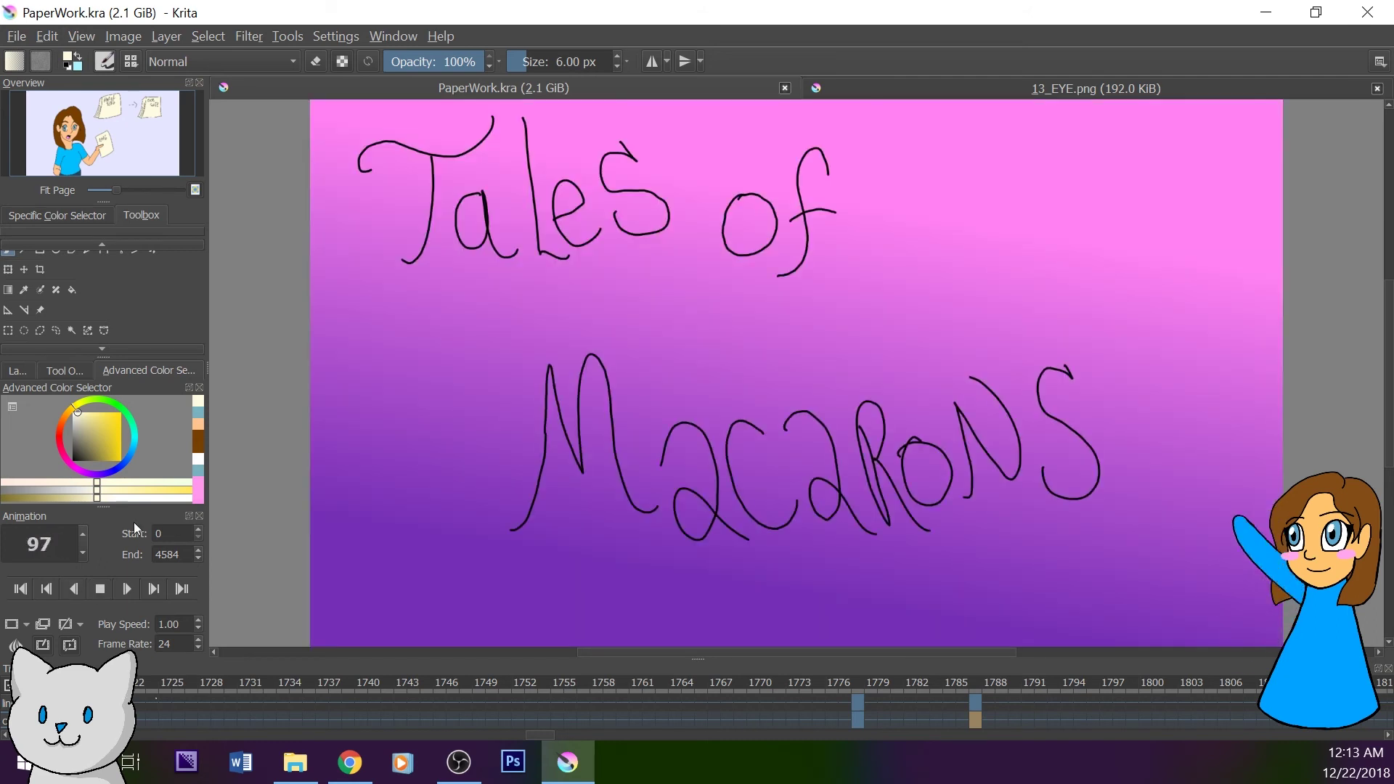
left_click(100, 589)
- Paint a round white highlight on each iris at frame 0 on the eye white layer
left_click(17, 370)
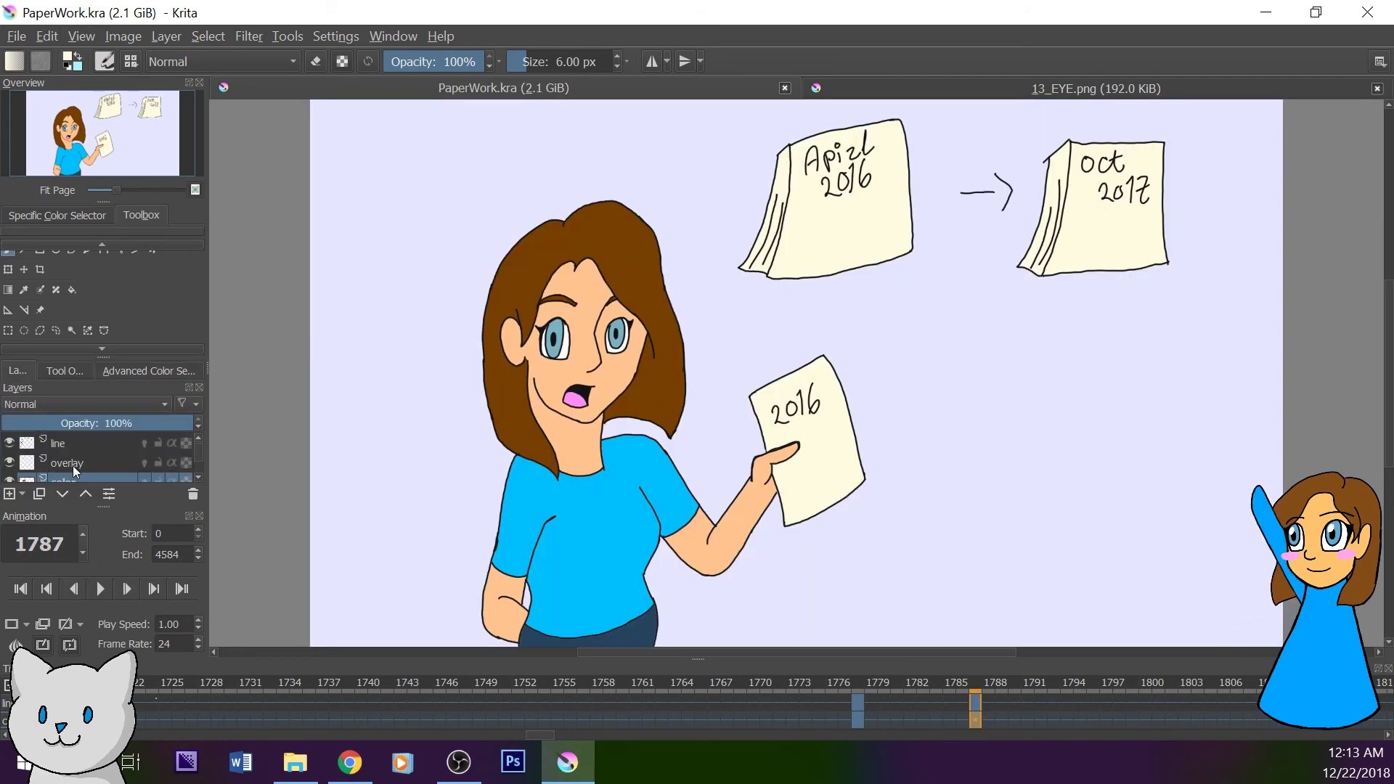
scroll(75, 469, "up", 2)
left_click(67, 442)
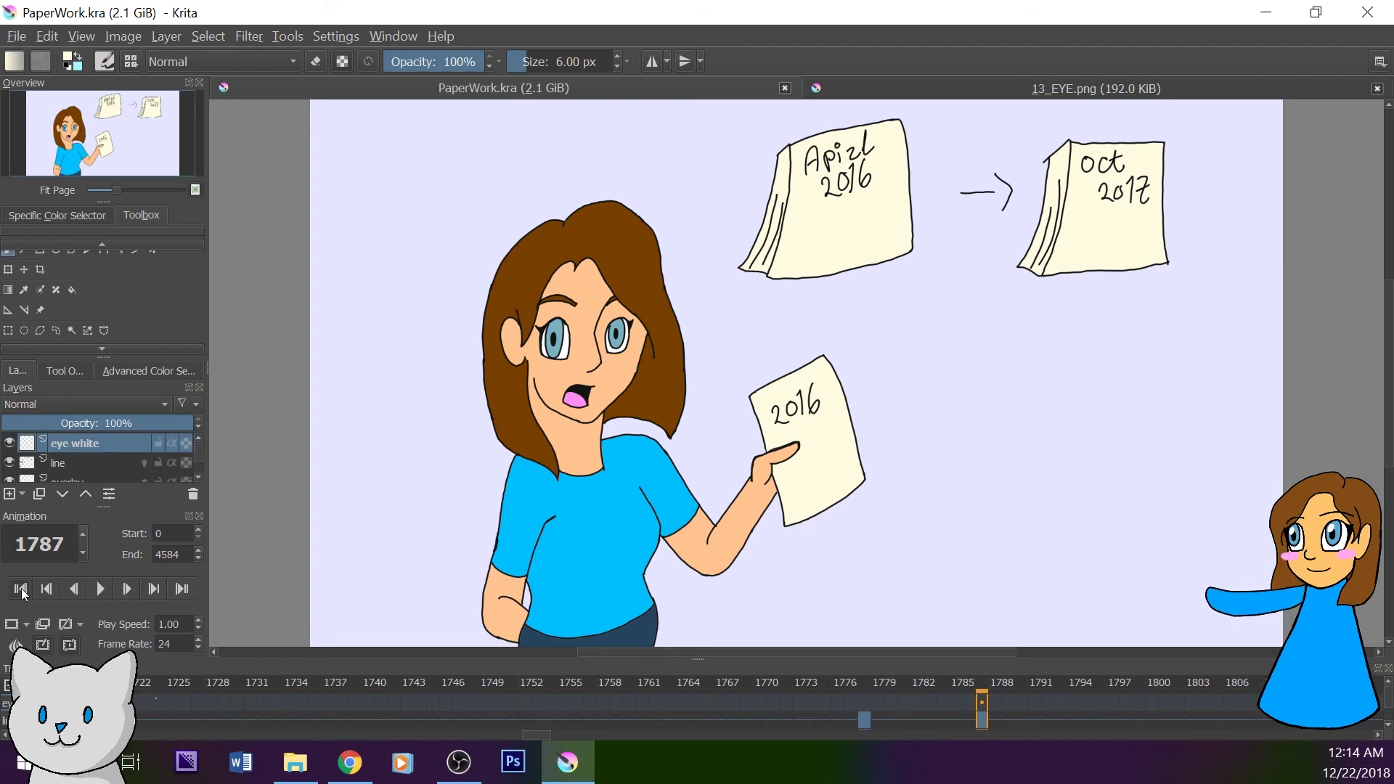
left_click(20, 588)
scroll(106, 143, "up", 6)
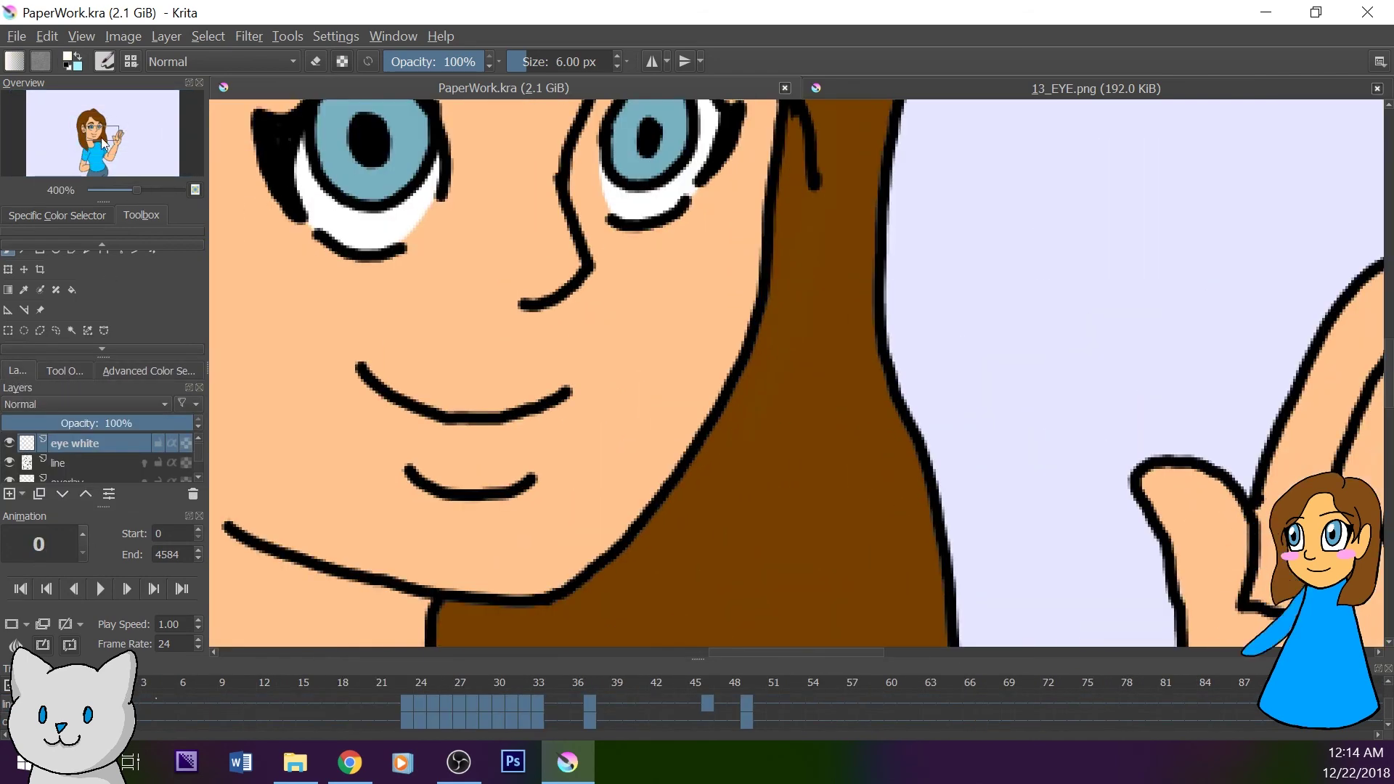
left_click_drag(105, 143, 100, 136)
left_click_drag(538, 382, 530, 363)
left_click_drag(827, 378, 846, 346)
left_click(59, 463)
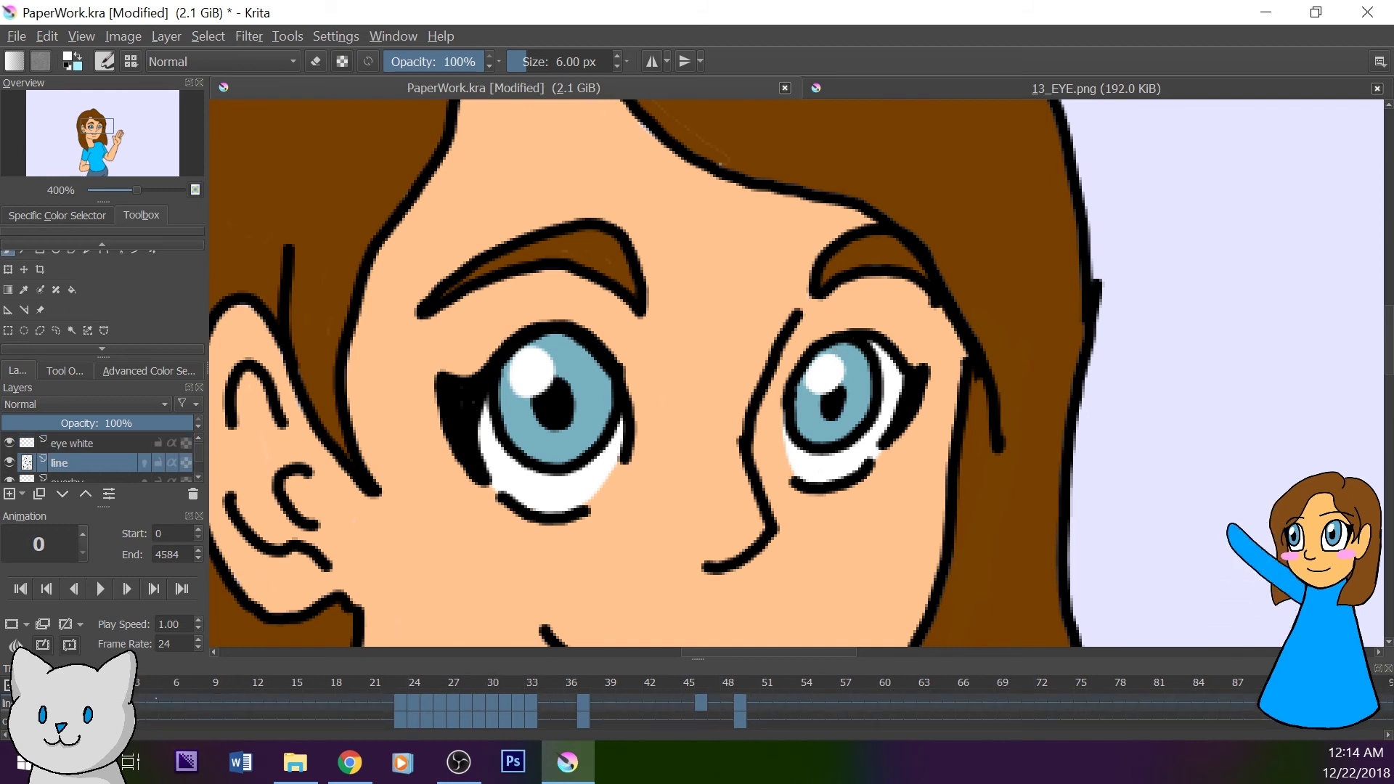
left_click(8, 685)
mouse_move(102, 646)
left_click(241, 647)
left_click(108, 719)
right_click(109, 719)
left_click(156, 619)
key("ctrl+z")
- Create a blank frame at frame 0 on the eye white layer and repaint the white highlight on both irises
left_click(73, 442)
right_click(104, 701)
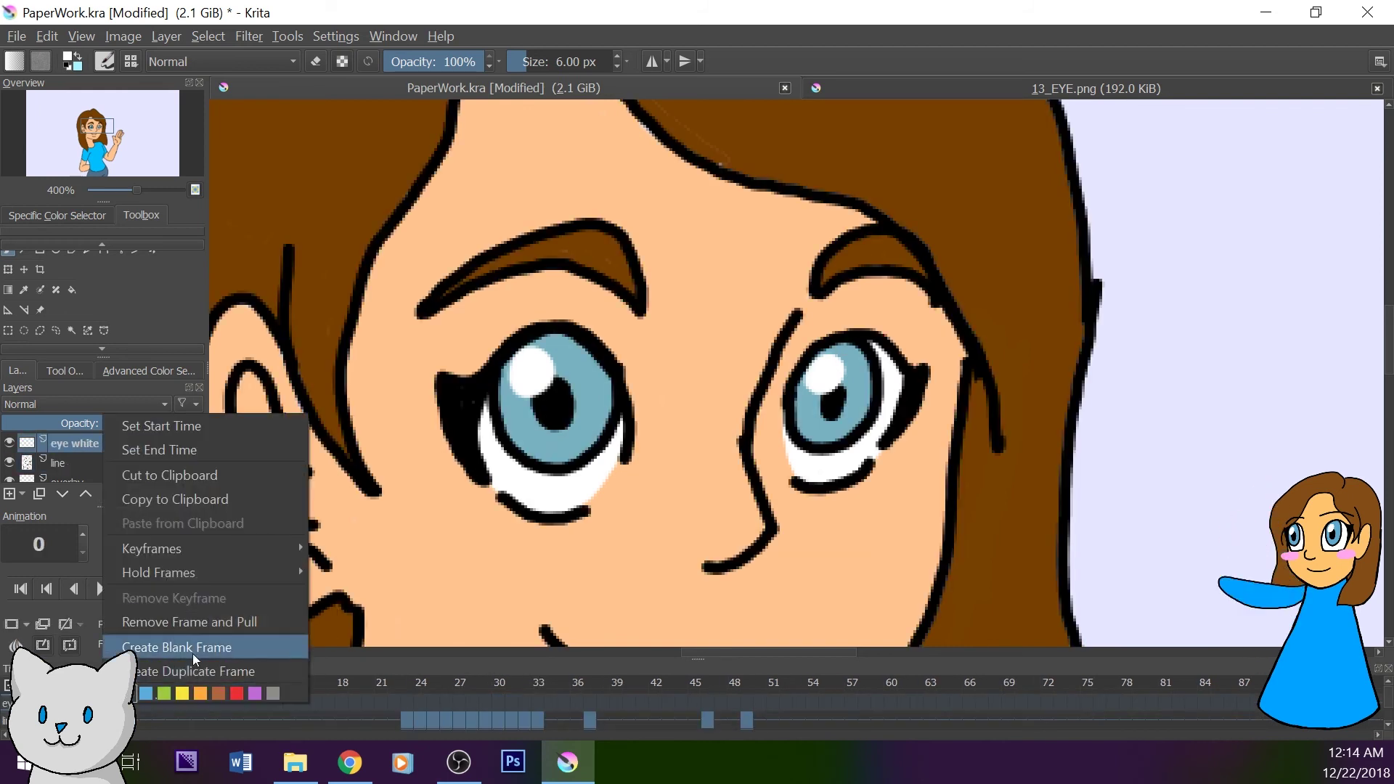
left_click(187, 647)
left_click_drag(537, 377, 532, 361)
left_click_drag(830, 366, 820, 375)
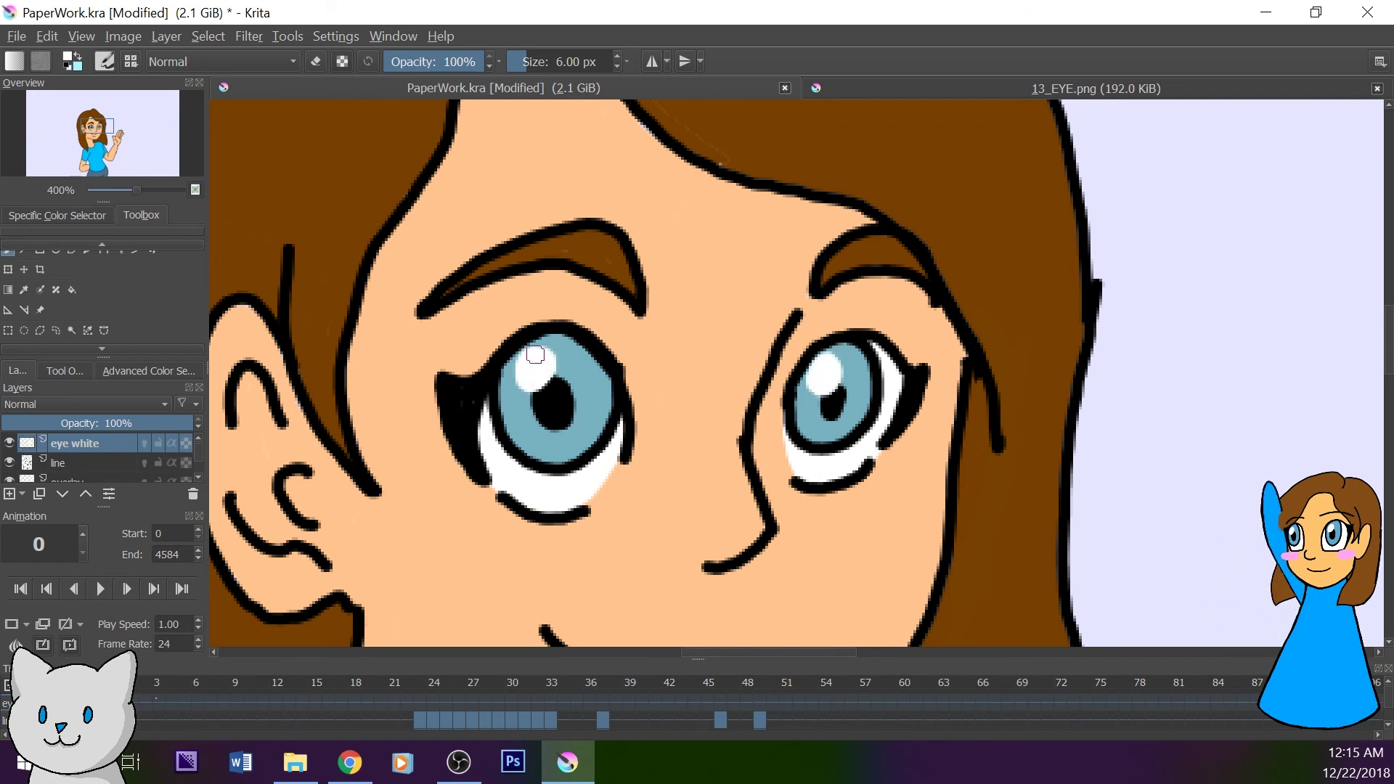
- Create a blank frame at frame 37 on the eye white layer so the highlights end at the title card
key("Right")
key("Right")
key("Right")
key("Right")
key("Right")
key("Right")
key("Right")
key("Right")
key("Right")
key("Right")
key("Right")
key("Right")
key("Right")
key("Right")
key("Right")
key("Right")
key("Right")
key("Right")
key("Right")
key("Right")
key("Left")
key("Left")
key("Left")
key("Left")
key("Left")
key("Left")
right_click(603, 702)
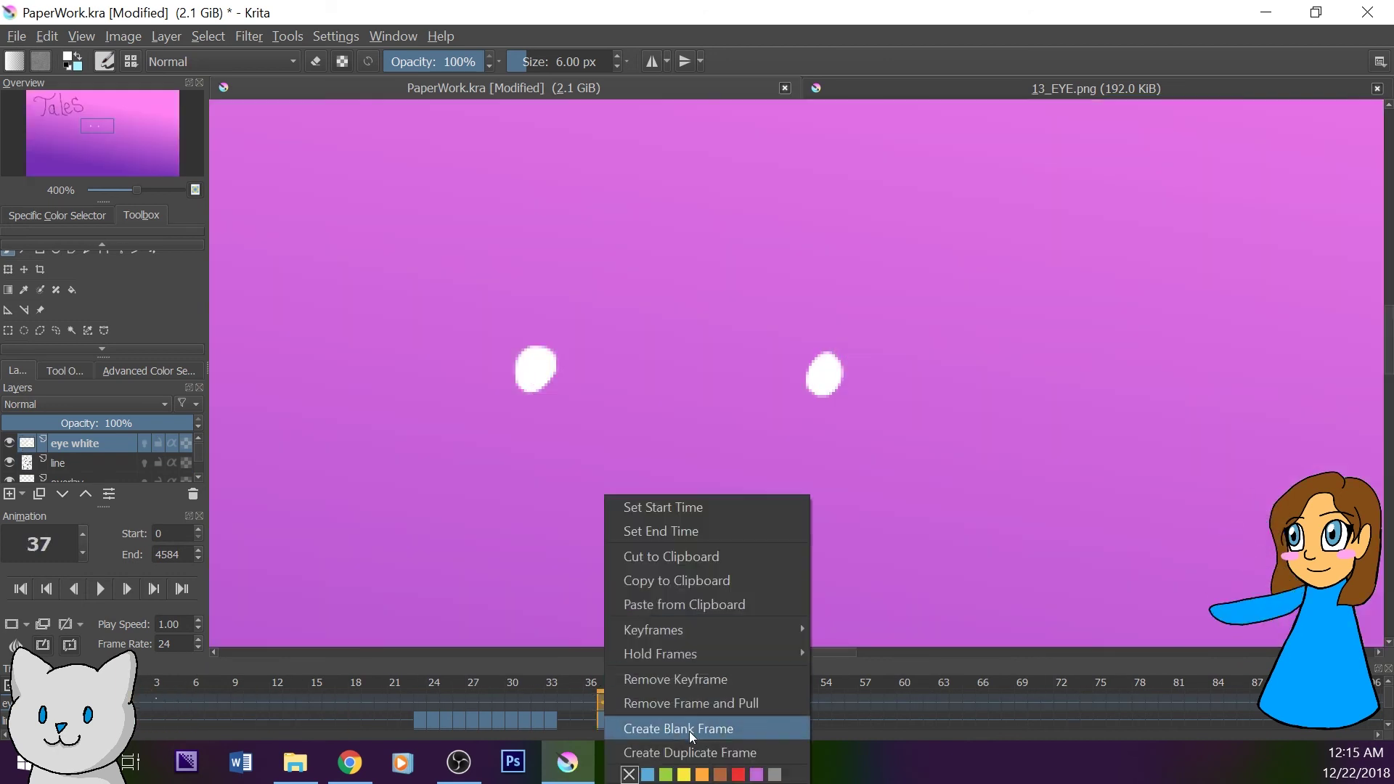
left_click(689, 728)
- Paint a white highlight on both irises at frame 326 on the eye white layer, where the girl reappears after the titles
key("Right")
key("Right")
key("Right")
key("Right")
key("Right")
key("Right")
key("Right")
key("Right")
key("Right")
key("space")
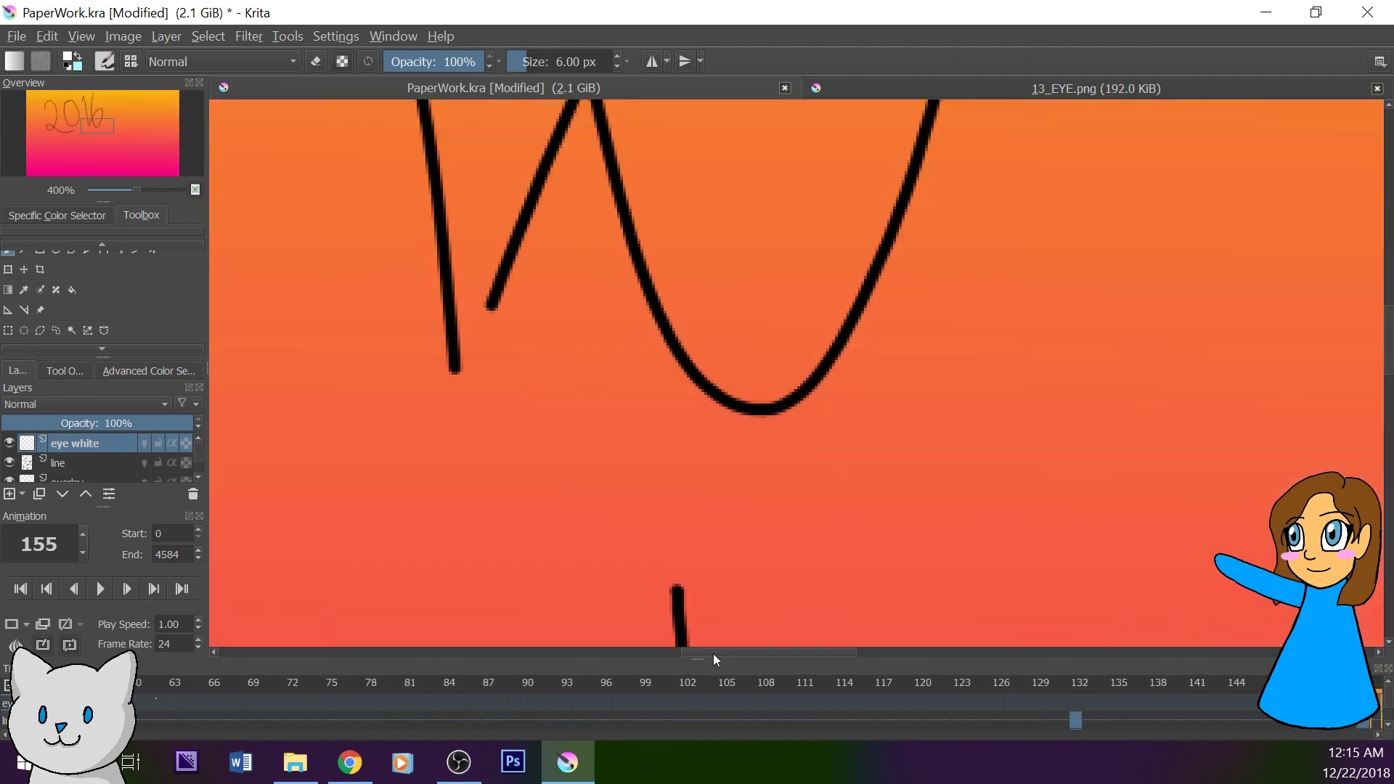
key("g")
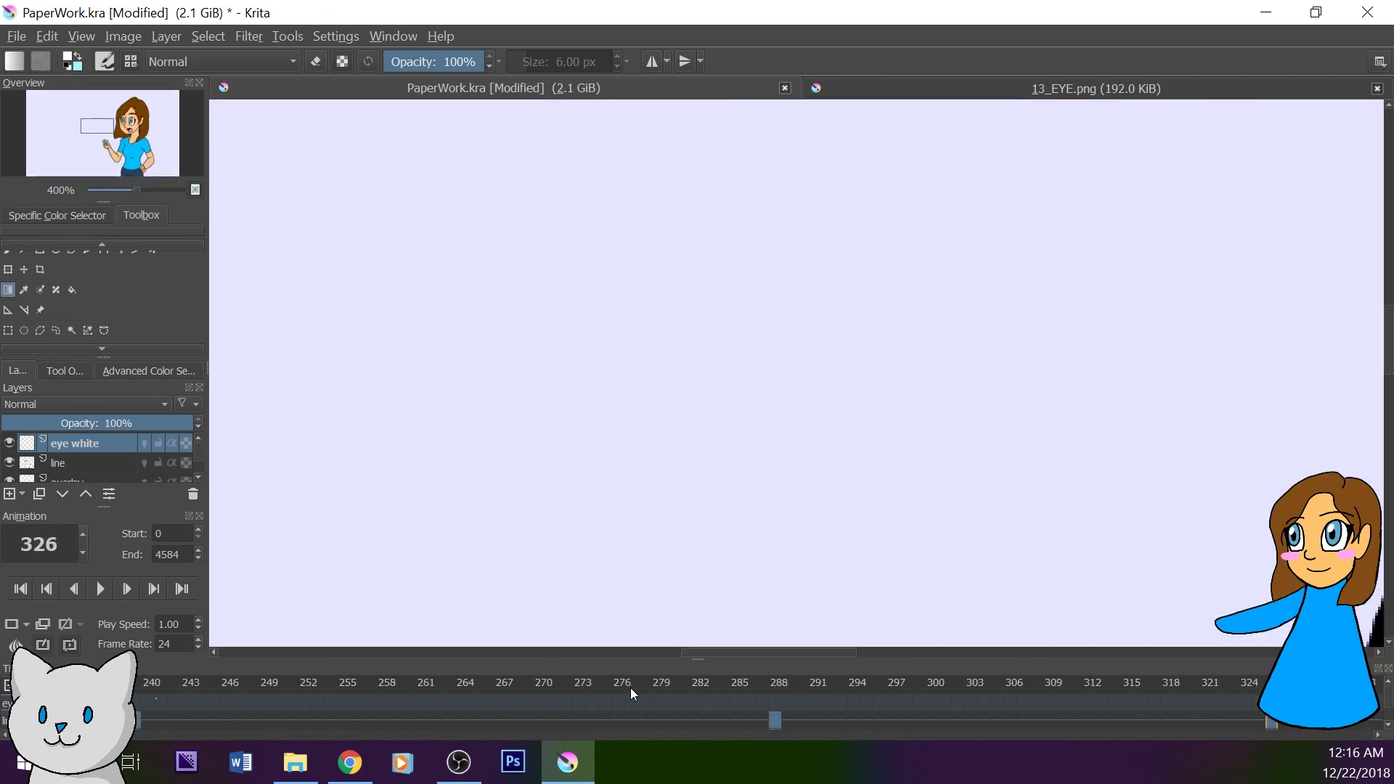
left_click(131, 118)
left_click(8, 264)
left_click_drag(600, 230, 578, 254)
mouse_move(876, 272)
left_mouse_down()
mouse_move(876, 237)
mouse_move(877, 273)
left_mouse_up()
- Create a blank frame at frame 448 on the eye white layer, where the girl's eyes close
key("Right")
key("Right")
key("Right")
key("Right")
key("Right")
key("Right")
key("Right")
key("Right")
key("Right")
key("Right")
key("Right")
key("Right")
key("Right")
key("Right")
key("Right")
key("Right")
key("Right")
key("Right")
key("Right")
key("Right")
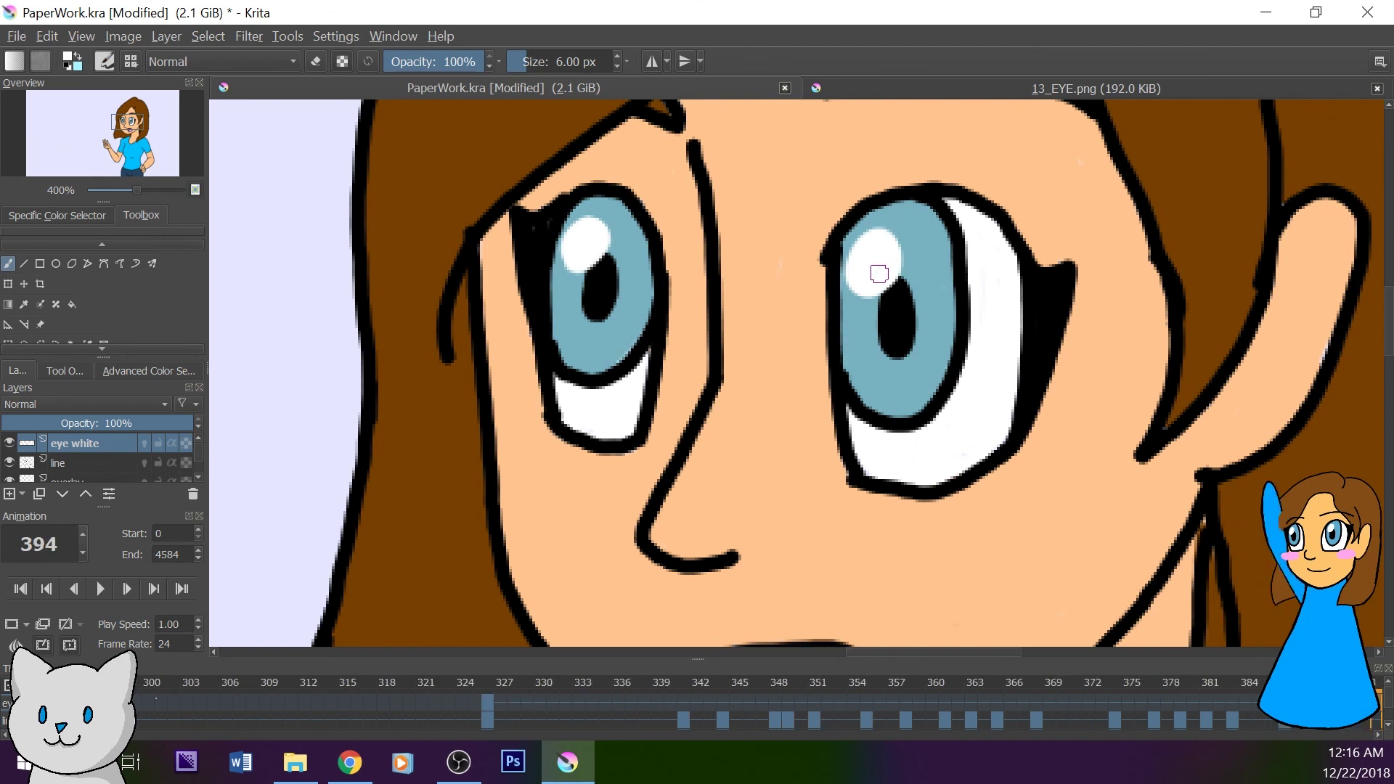
key("Right")
key("Right")
key("Right")
key("Right")
key("Left")
key("Left")
key("Left")
key("Left")
key("Left")
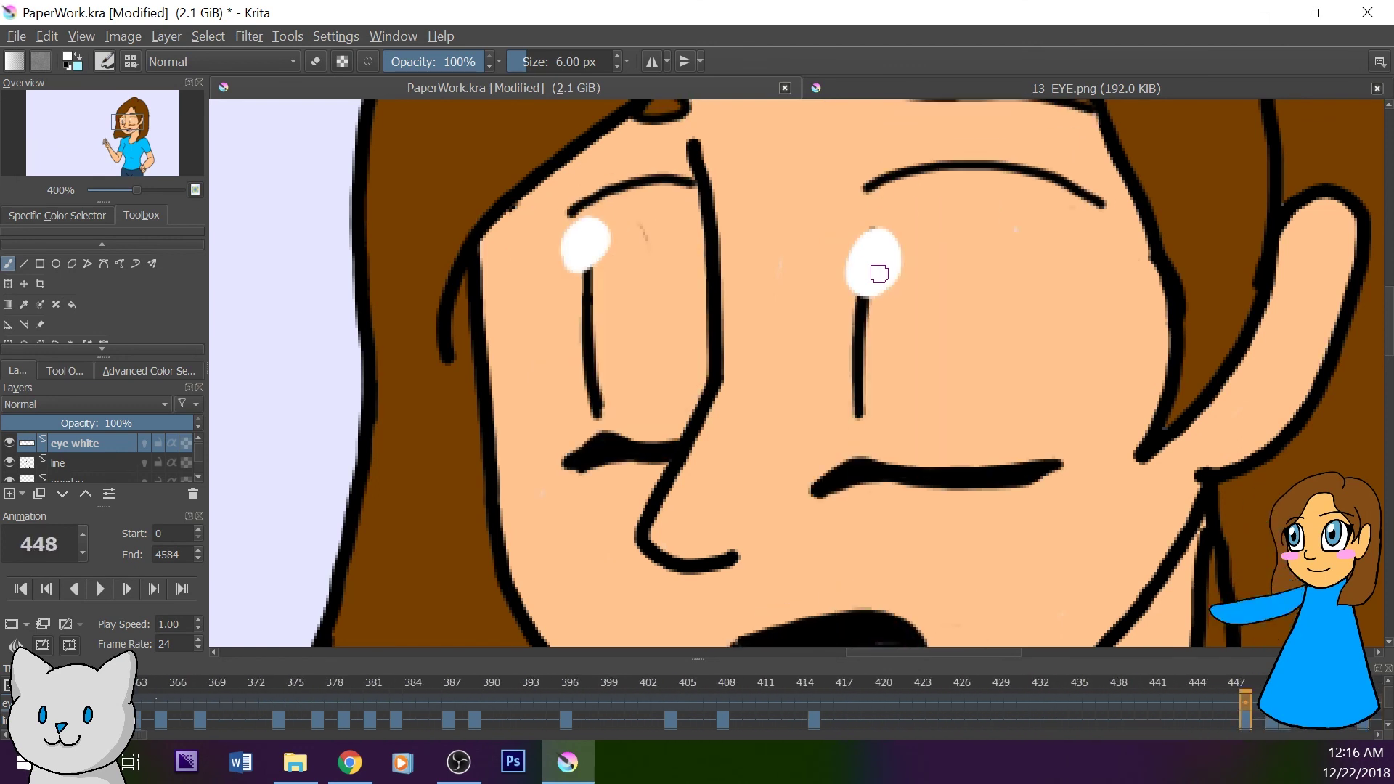
right_click(1259, 702)
left_click(1242, 643)
- Create a blank frame at frame 451 on the eye white layer and paint a white highlight on each reopened iris
right_click(1284, 702)
left_click(1243, 643)
mouse_move(690, 292)
left_mouse_down()
mouse_move(702, 314)
mouse_move(691, 299)
left_mouse_up()
left_click_drag(1036, 292, 1037, 292)
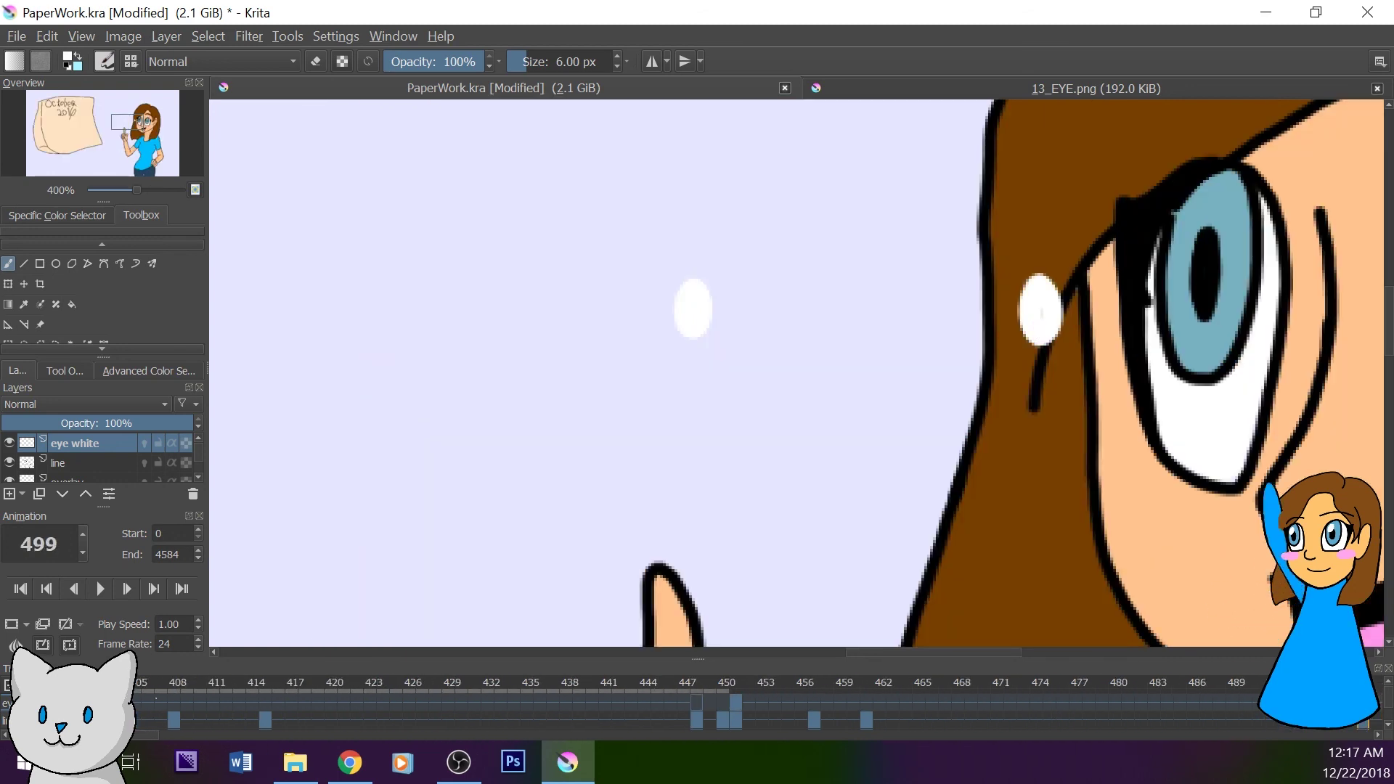
- Clear the misplaced highlights from frame 499 on the eye white layer and paint new white ones on both irises
key("Delete")
left_click_drag(1173, 588, 408, 646)
left_click_drag(439, 346, 429, 355)
left_click_drag(717, 433, 688, 415)
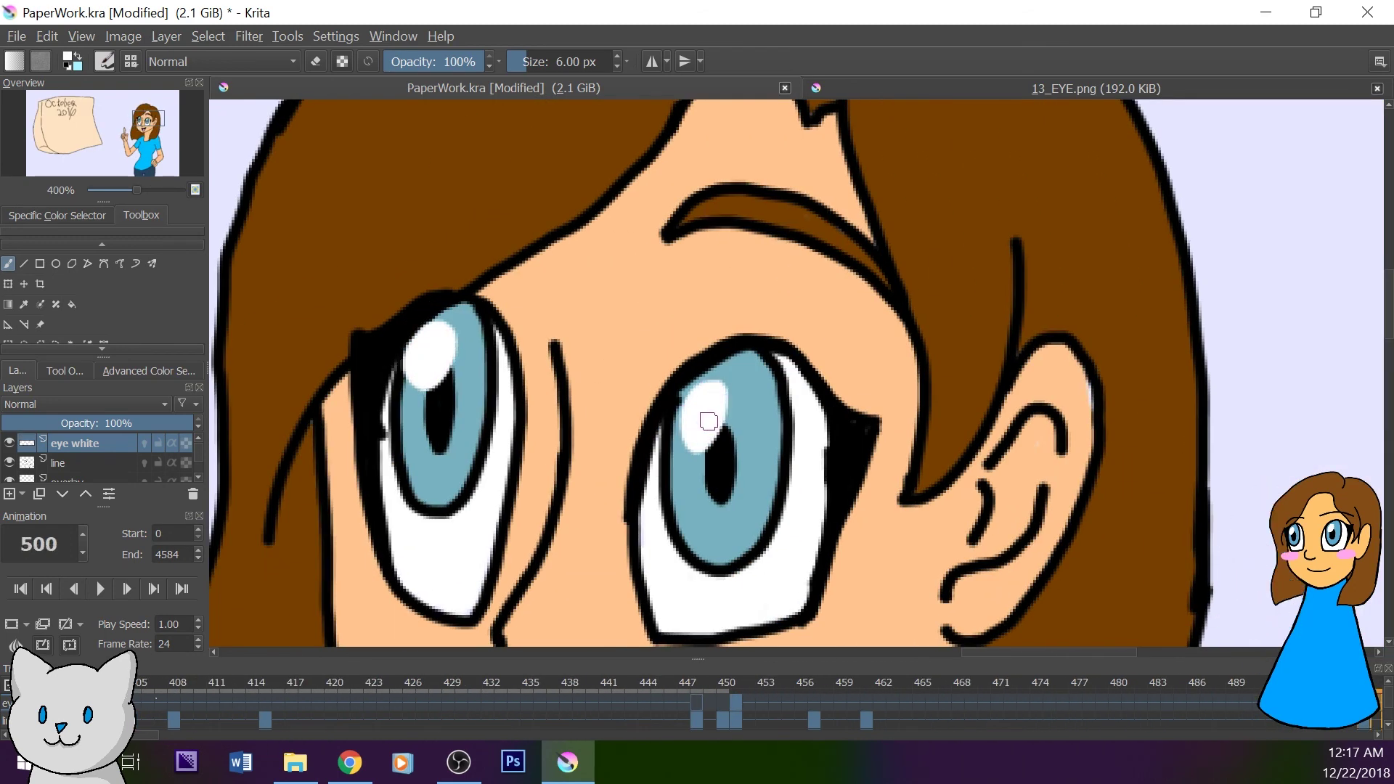
- Create a blank frame at frame 554 on the eye white layer, where the pumpkin drawing appears
left_click_drag(1375, 684, 1336, 684)
right_click(1336, 704)
left_click(1317, 647)
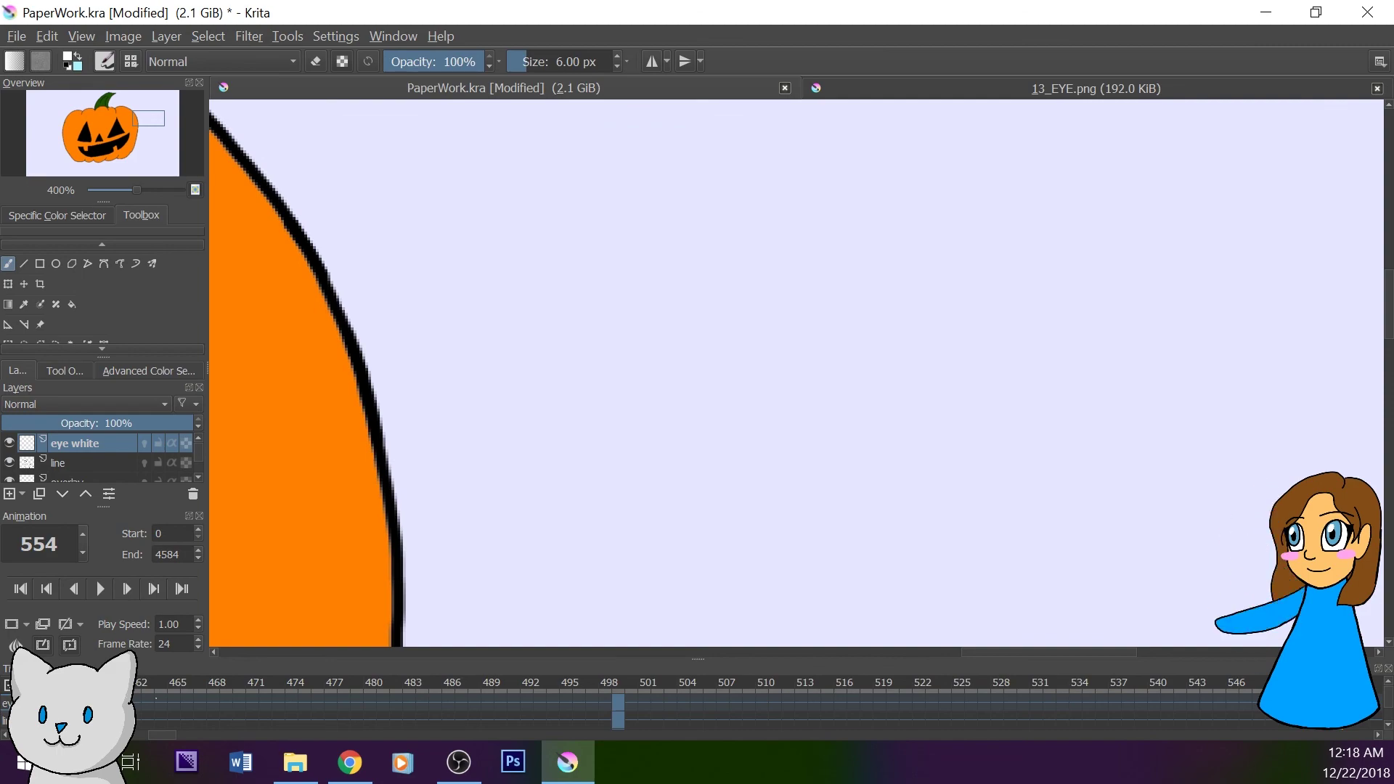
- Fit the whole page in the view and switch to OBS
left_click(62, 191)
left_click(64, 219)
left_click(454, 770)
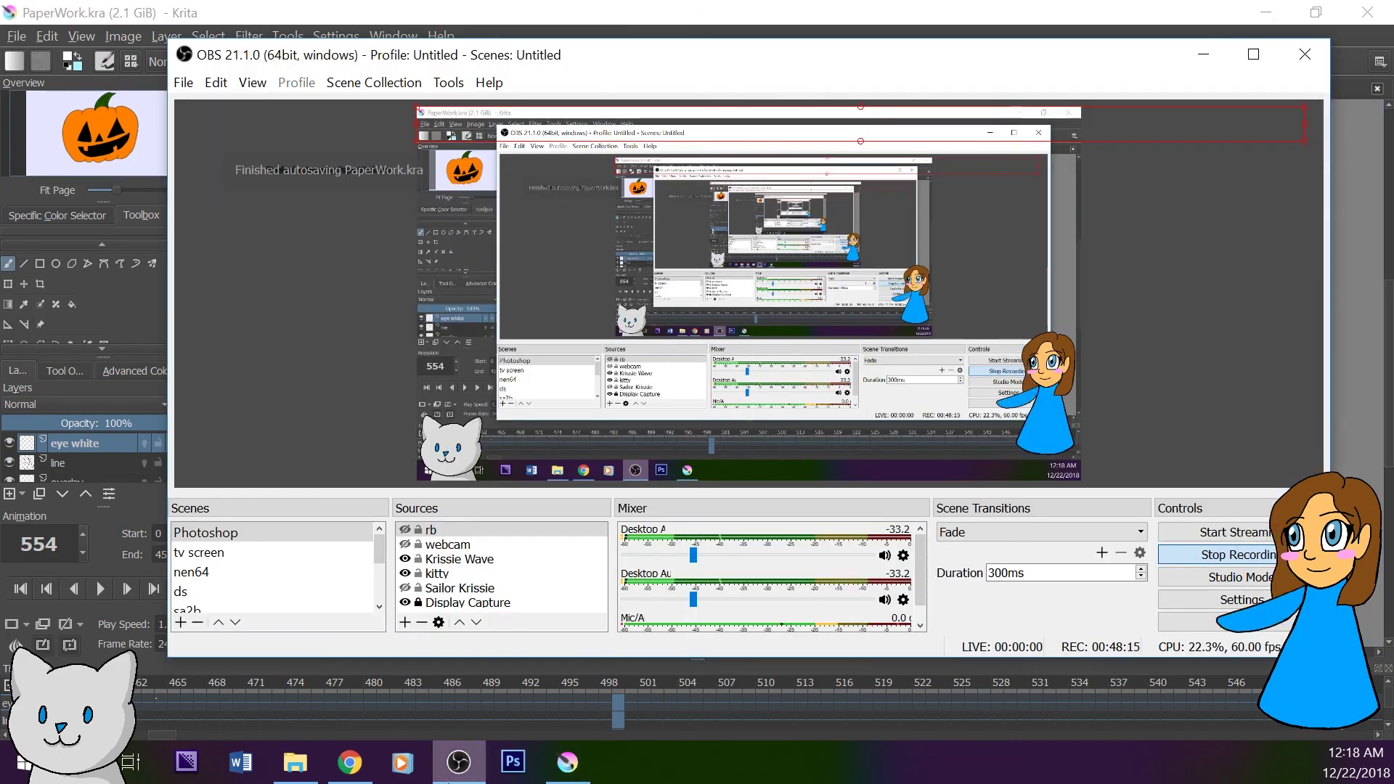